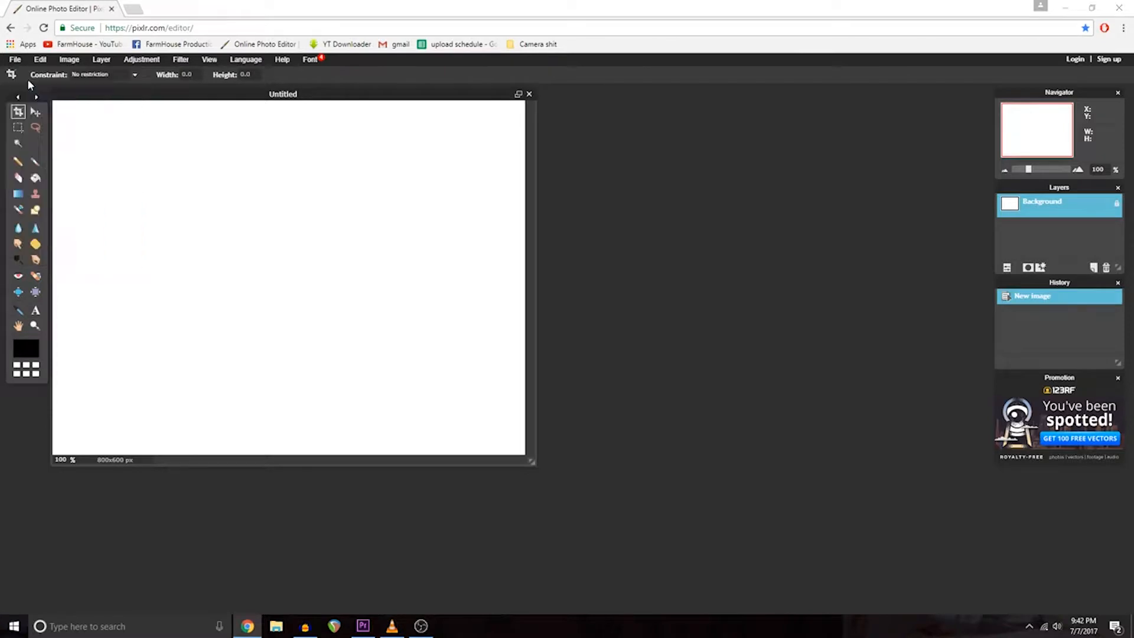
Step: Open the Hulk-Hogan-PNG-Transparent-Image file from Downloads and slightly enlarge its image window
click(341, 202)
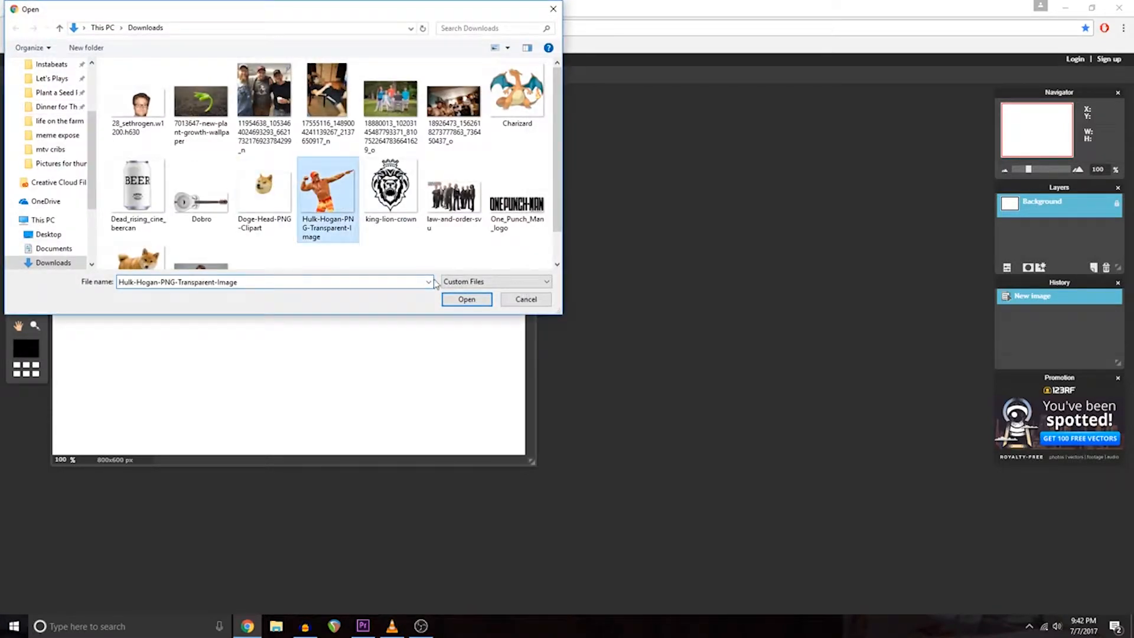
click(466, 299)
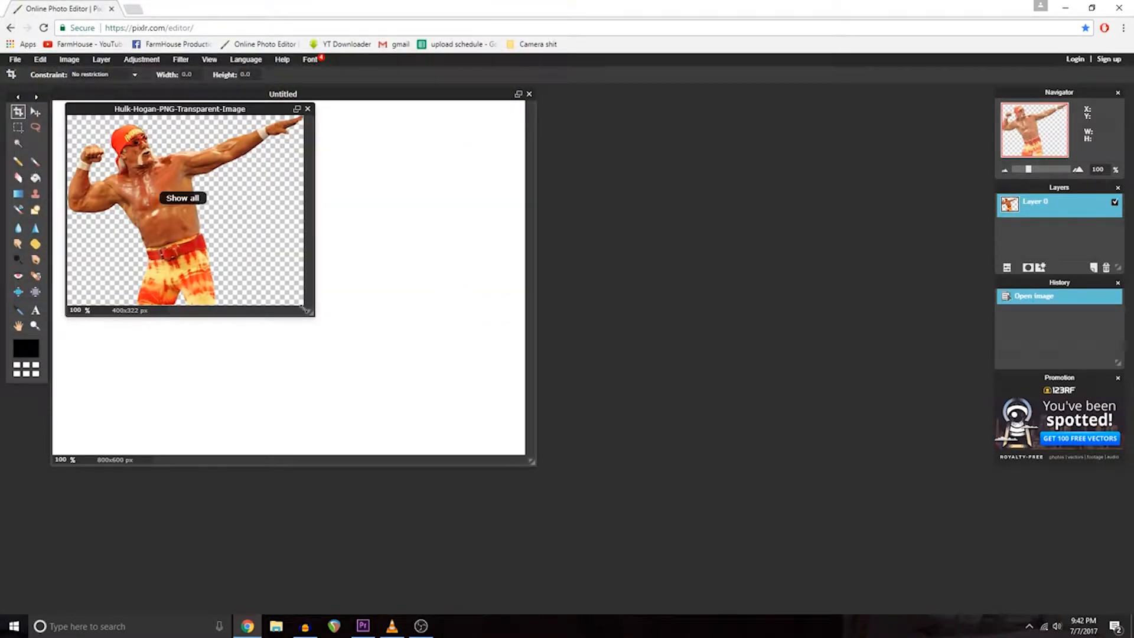
drag(306, 310, 332, 344)
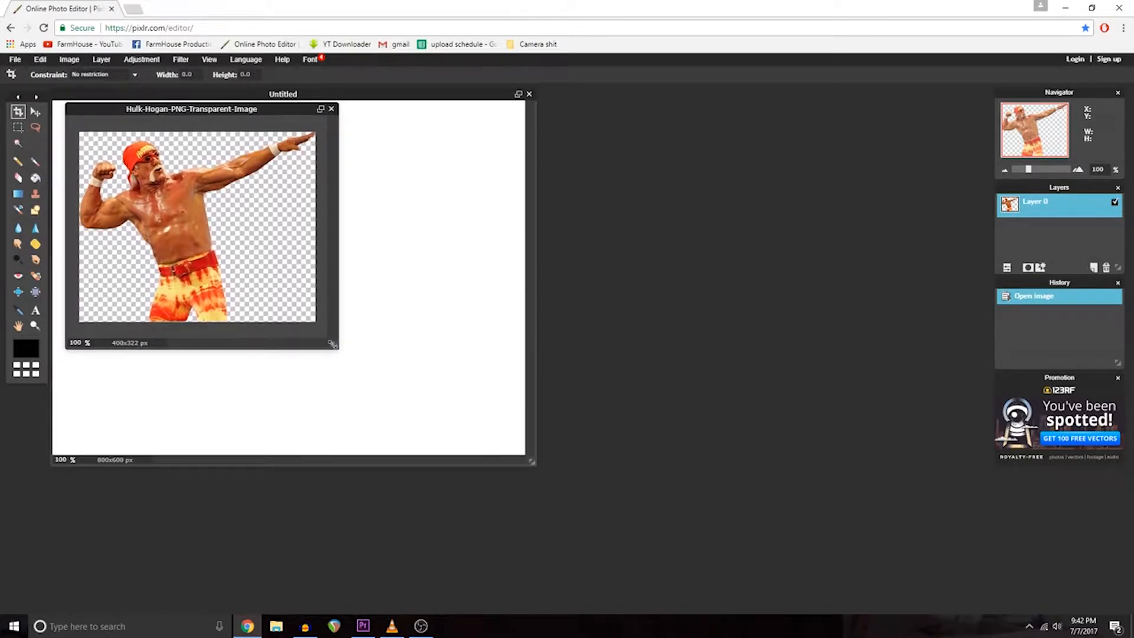
Step: Select the entire Hulk Hogan image and copy it
click(18, 127)
right_click(98, 184)
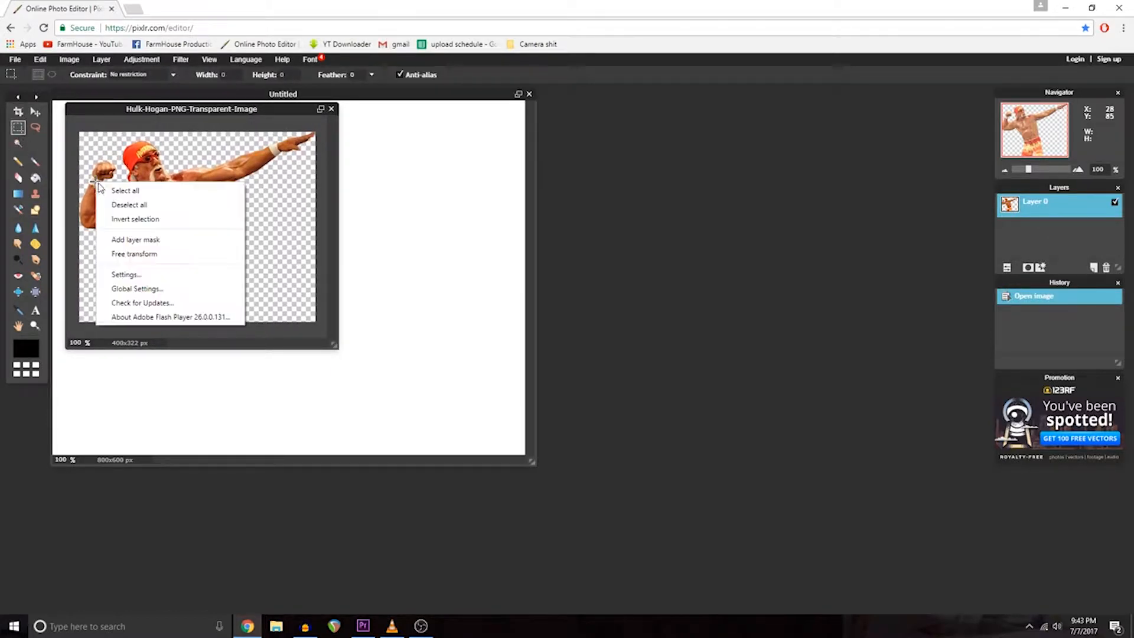
click(125, 190)
right_click(121, 188)
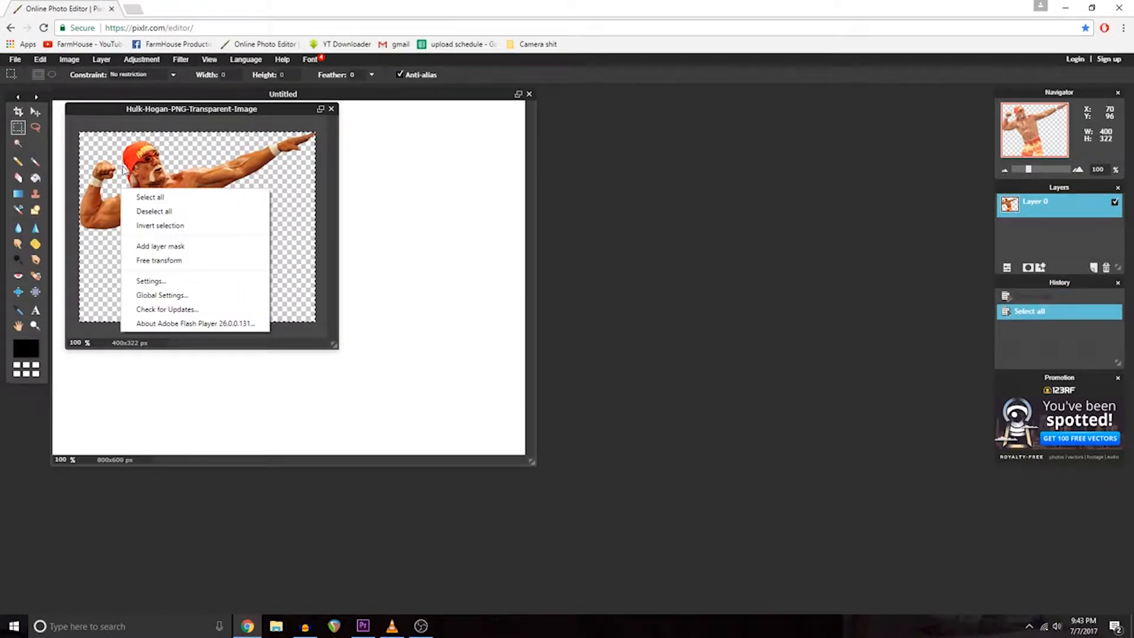
click(41, 60)
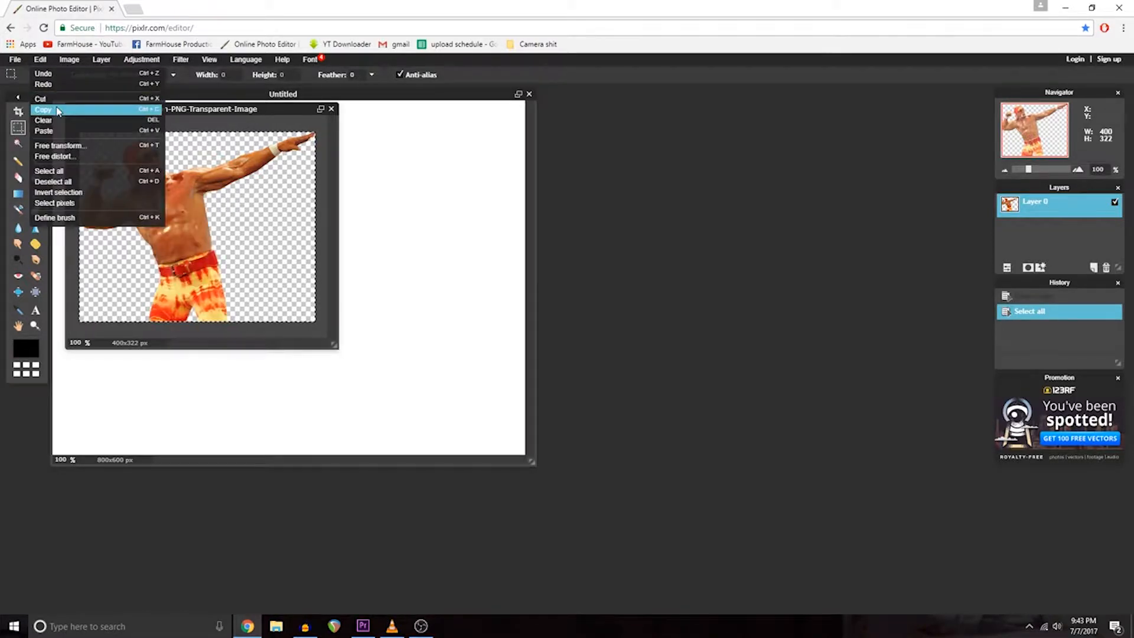
click(58, 111)
Step: Paste the Hulk Hogan cutout into the Untitled canvas and move it to the canvas's lower-left corner
click(391, 100)
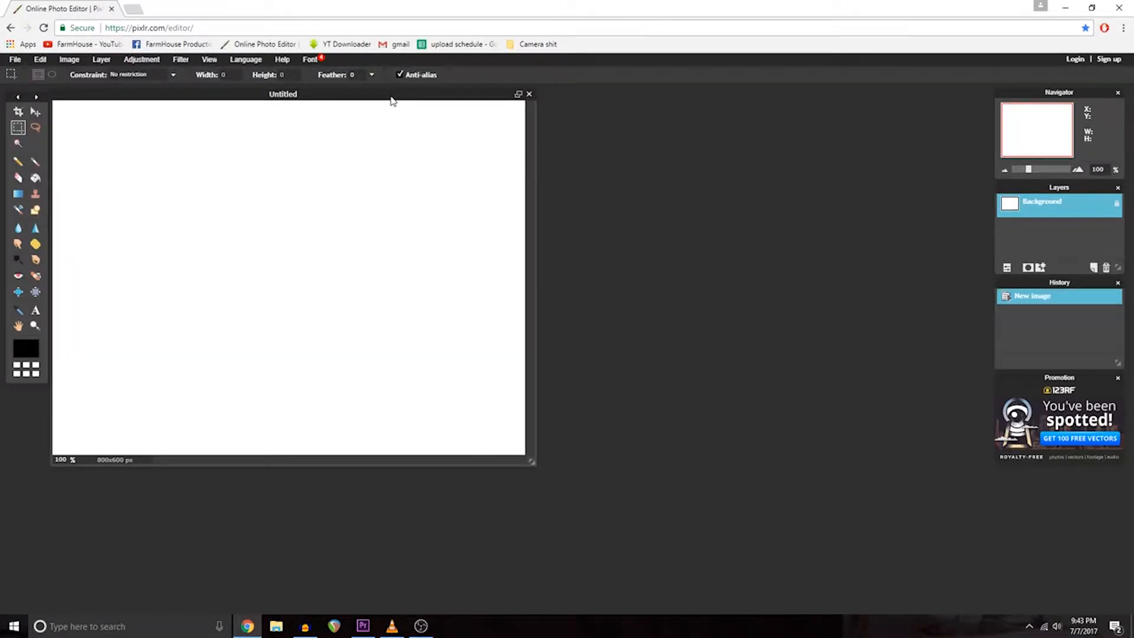
click(41, 60)
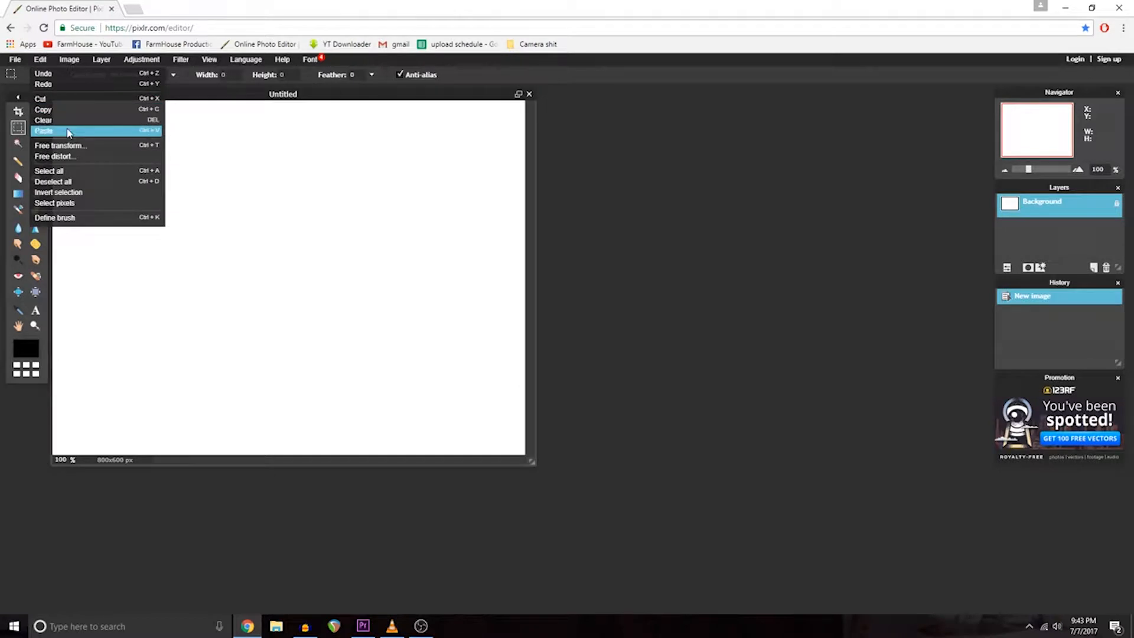
click(67, 131)
click(35, 111)
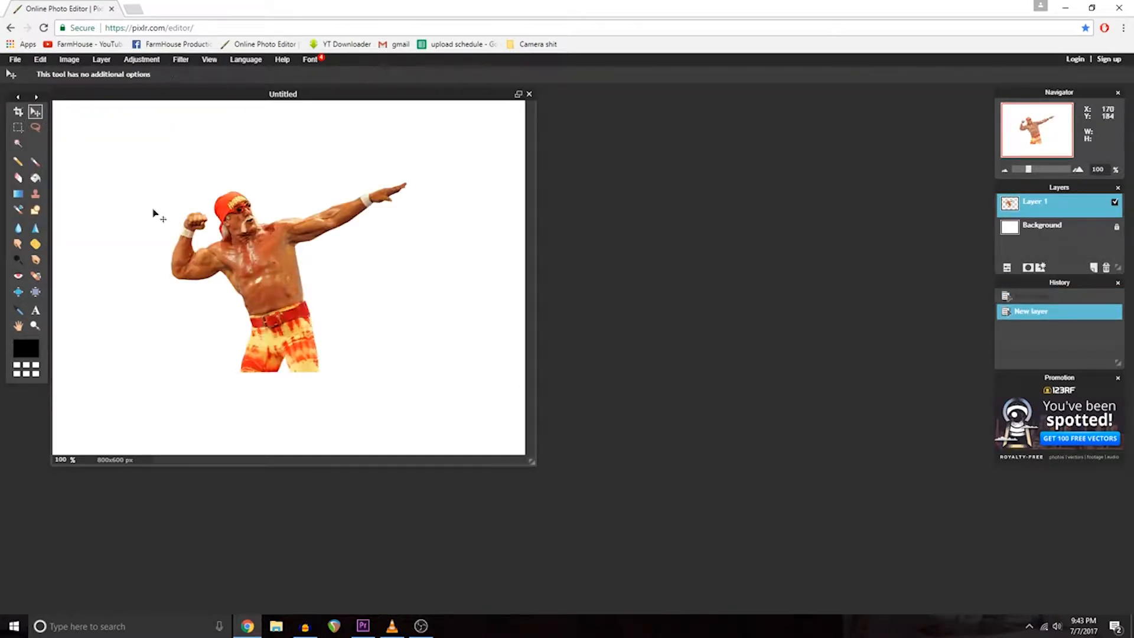
drag(252, 247, 133, 332)
Step: Open the Doge-Head-PNG-Clipart file from Downloads
click(13, 59)
click(30, 81)
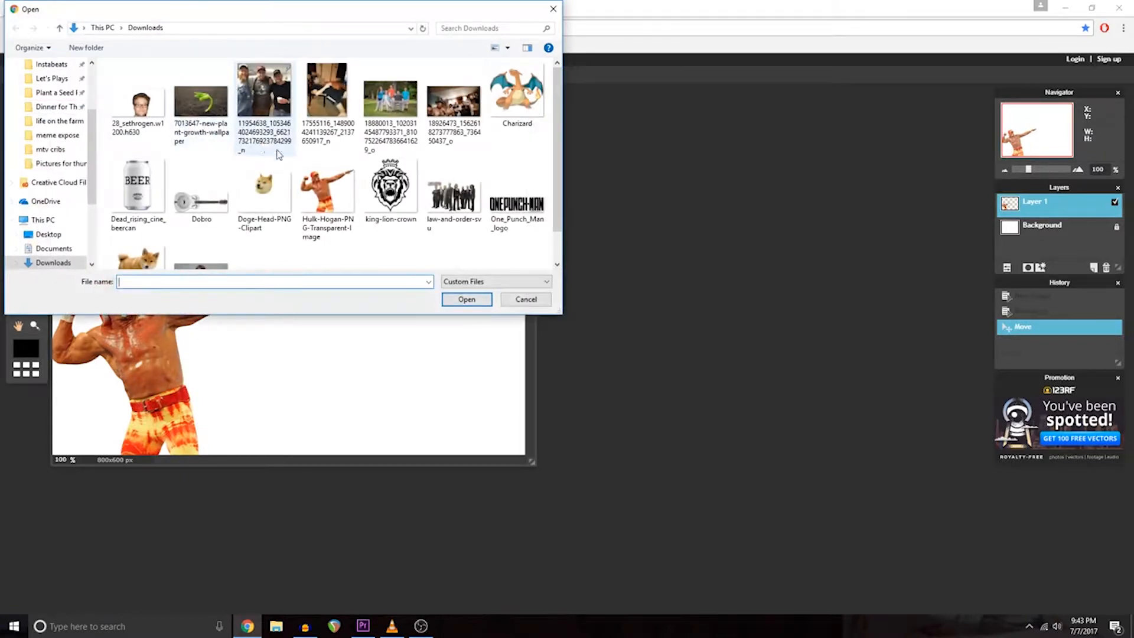
click(252, 186)
click(466, 299)
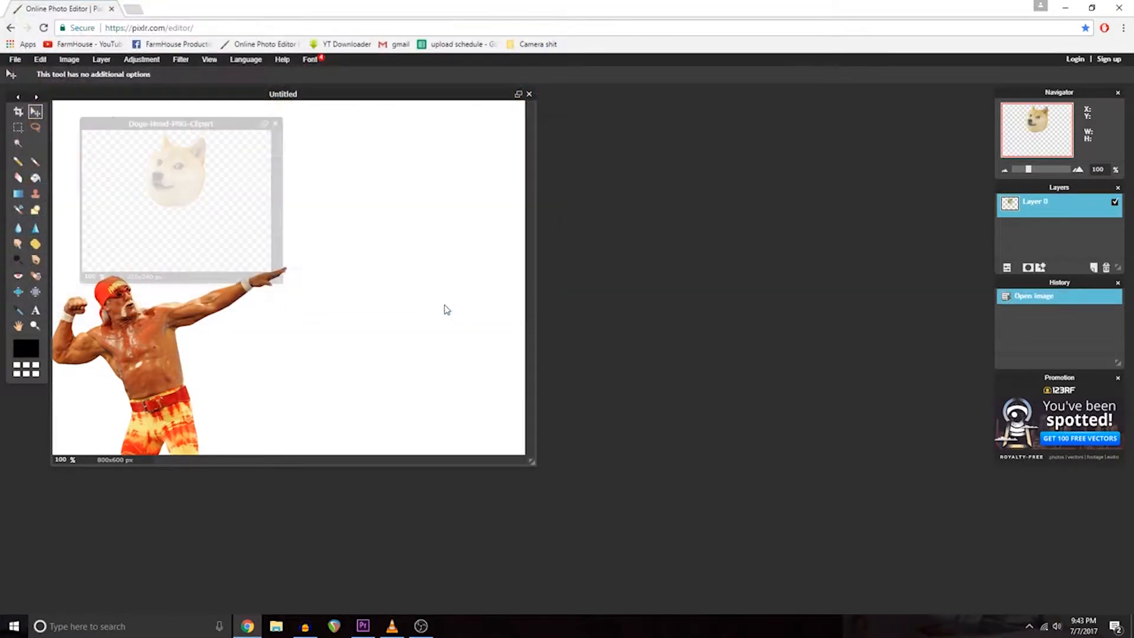
Step: Select the entire Doge head image and copy it
click(18, 127)
right_click(156, 167)
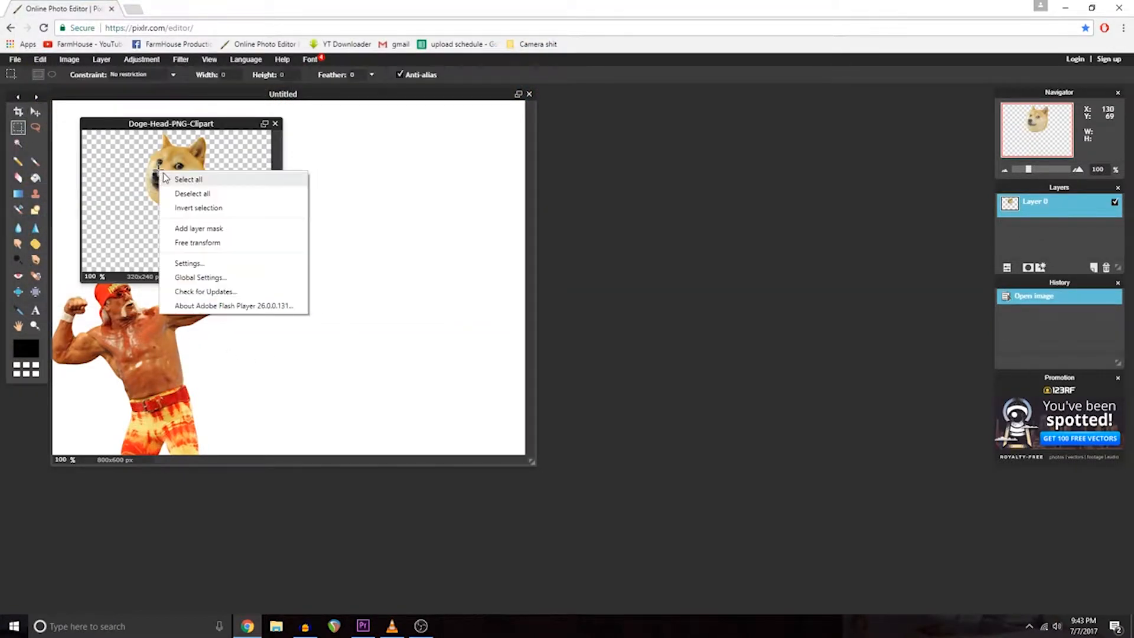
click(168, 178)
click(40, 60)
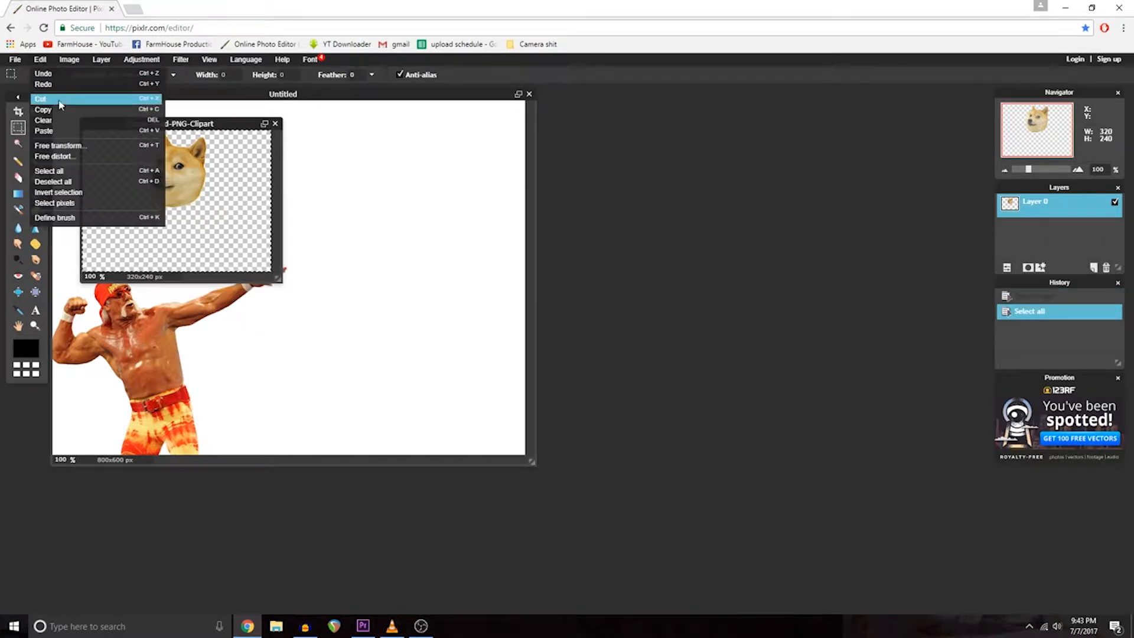
click(41, 110)
Step: Paste the Doge head into the Untitled canvas and move it to the canvas's upper-right corner
click(315, 120)
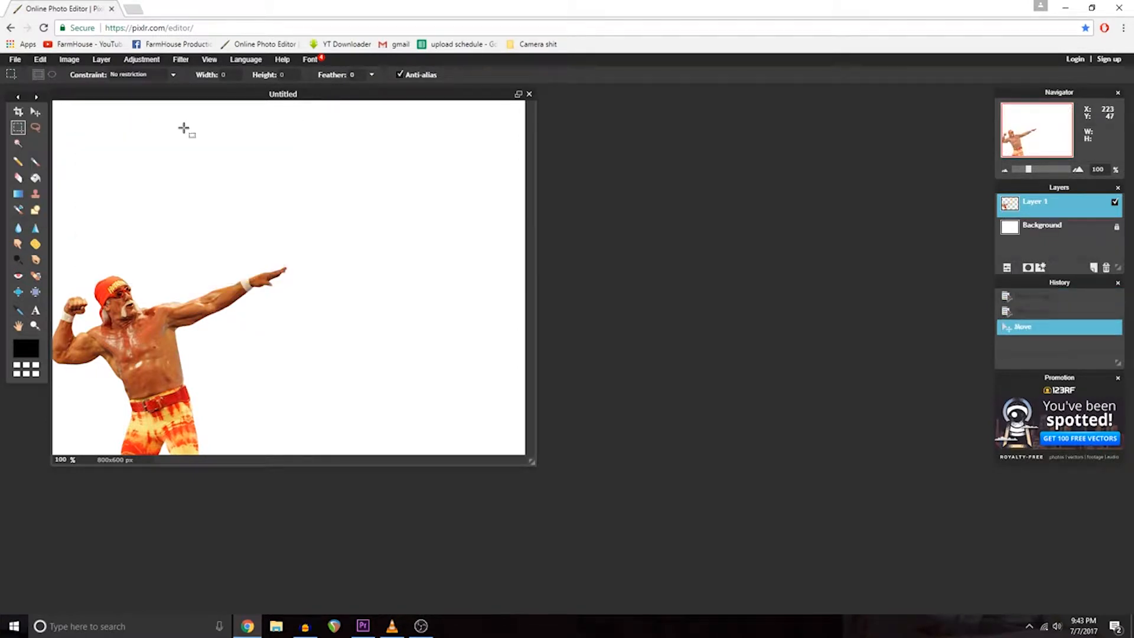
right_click(100, 112)
click(40, 59)
click(44, 130)
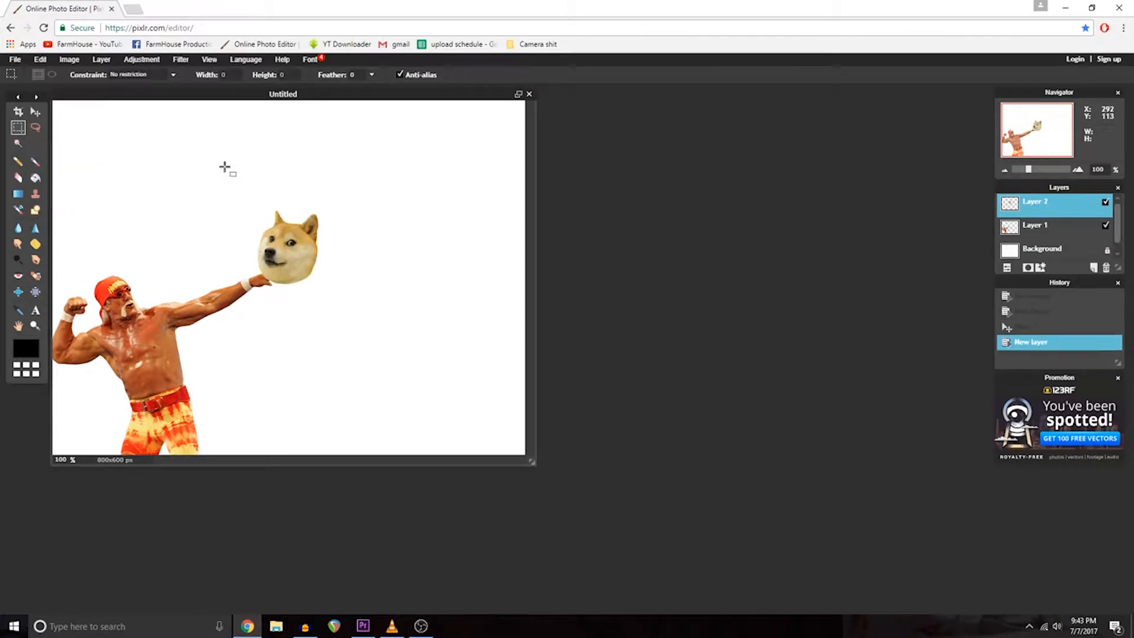
click(35, 112)
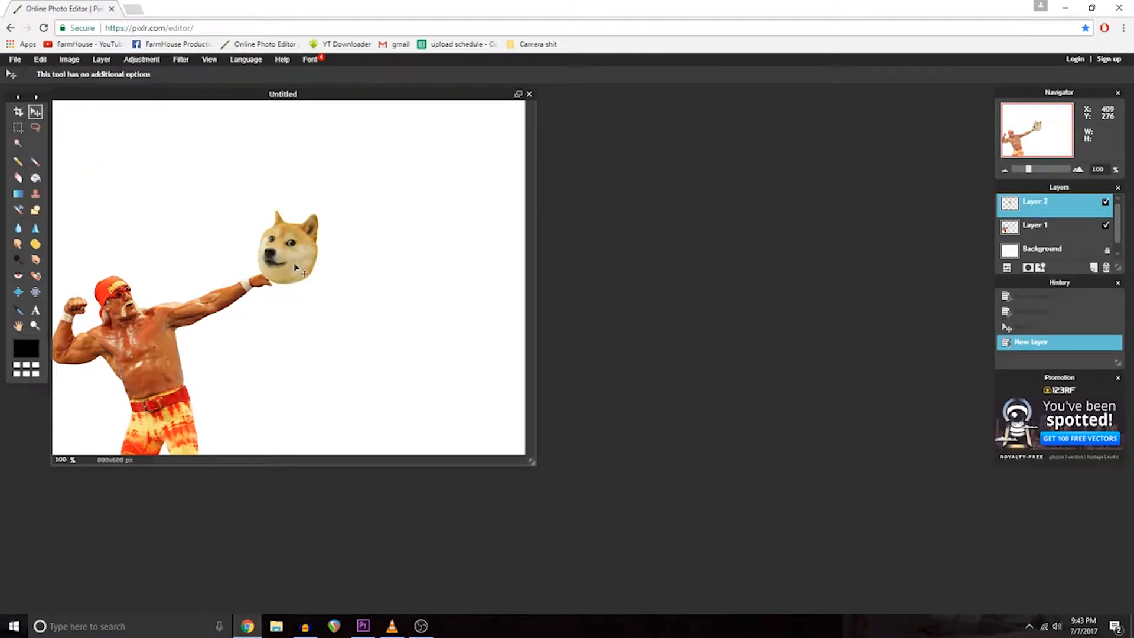
drag(294, 267, 479, 173)
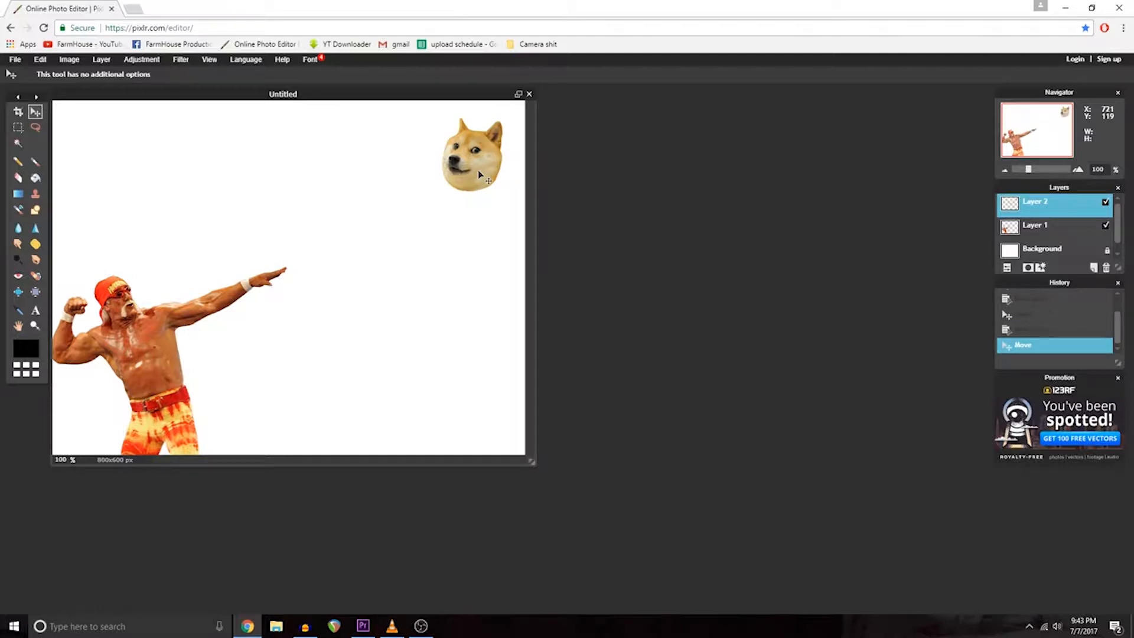
Step: Open the Charizard image file from Downloads
click(41, 60)
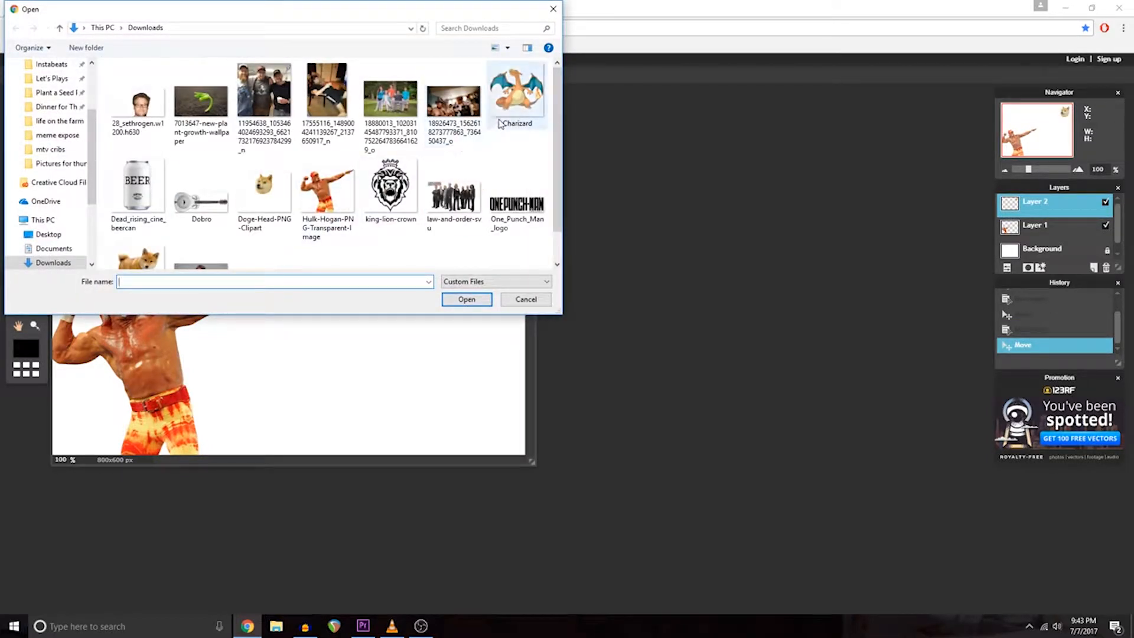
click(516, 98)
click(467, 299)
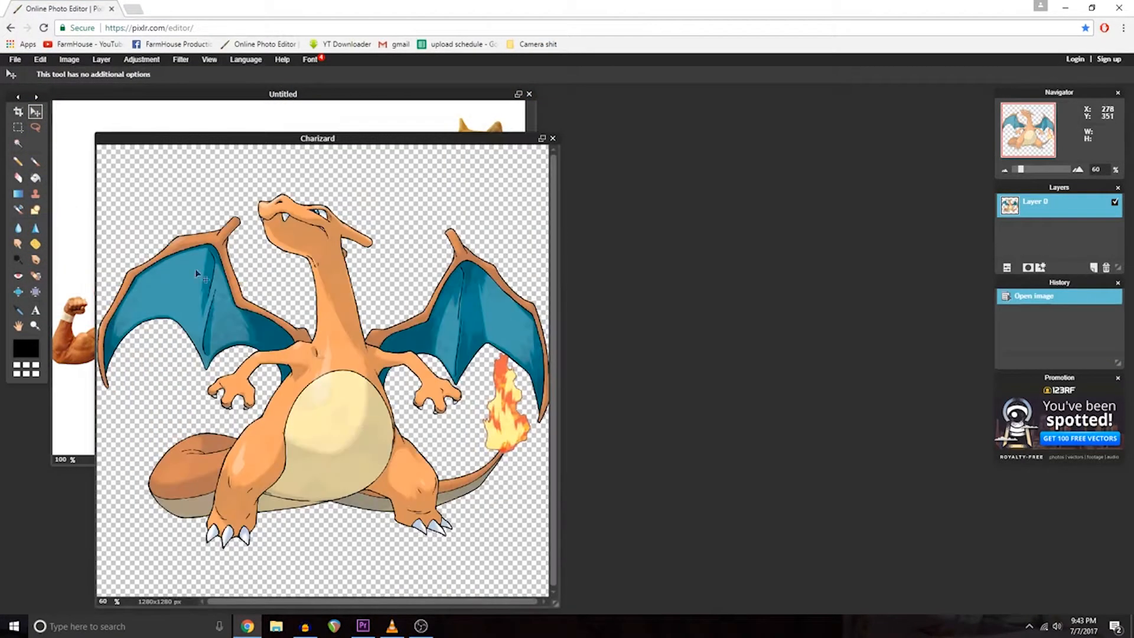
Step: Select the entire full-size Charizard image and copy it
click(18, 127)
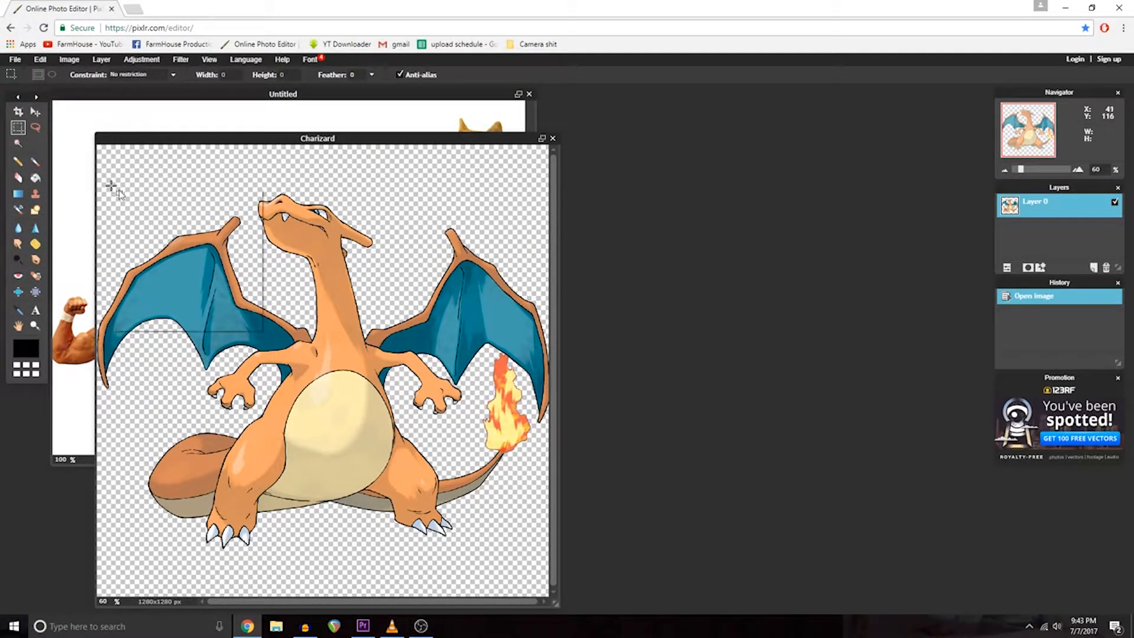
right_click(112, 186)
click(137, 197)
click(41, 59)
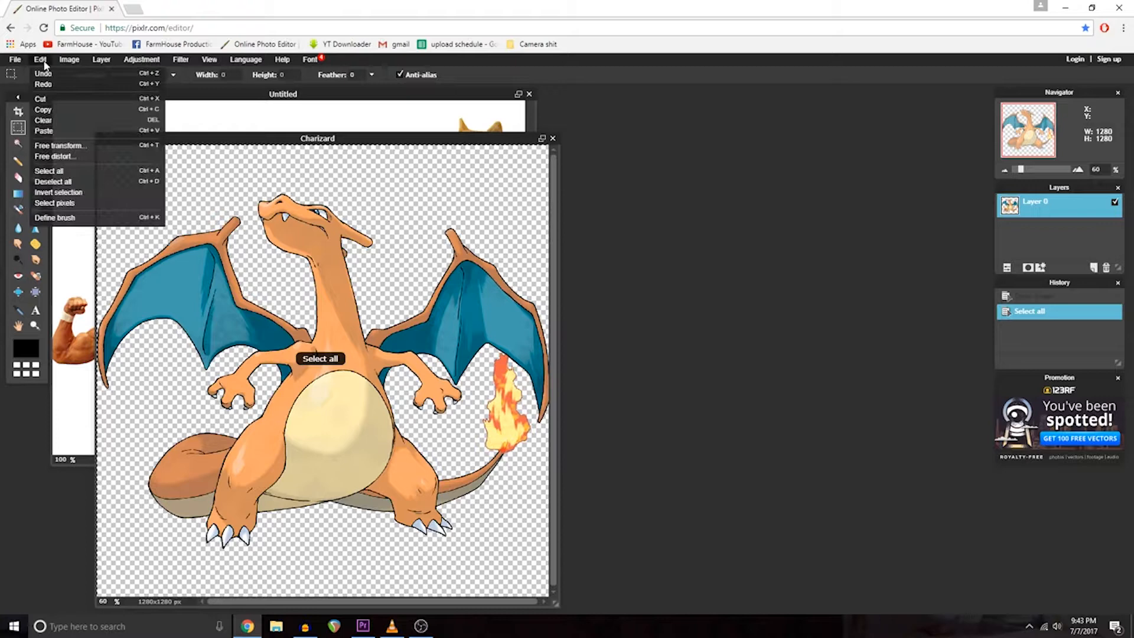
click(65, 118)
Step: Paste the full-size Charizard into the Untitled canvas and undo the paste
click(163, 103)
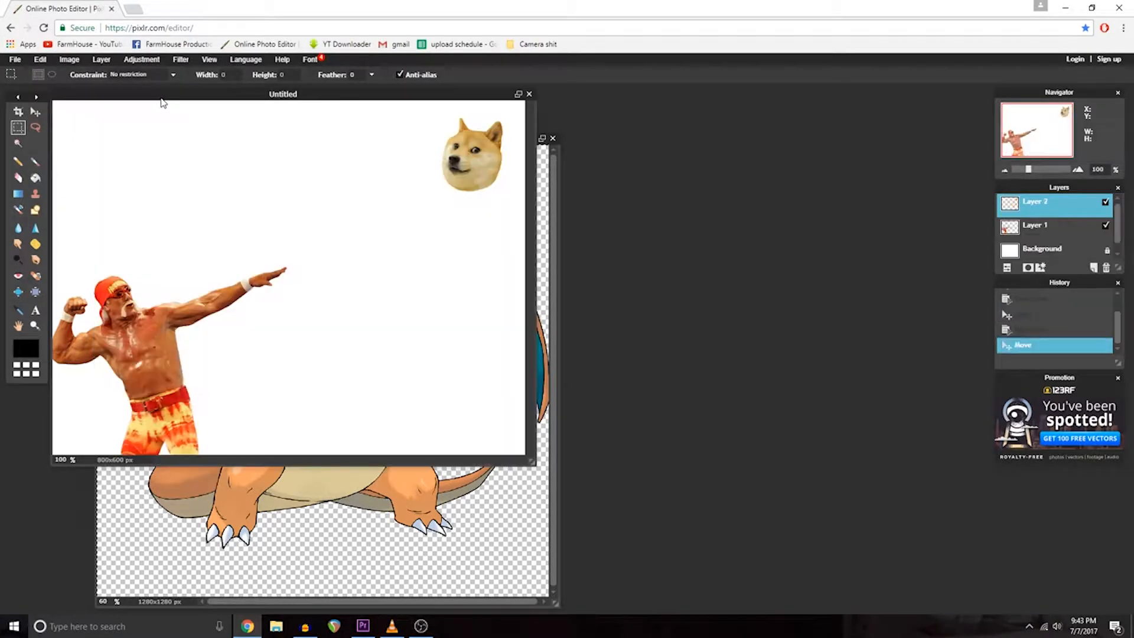
click(40, 59)
click(79, 130)
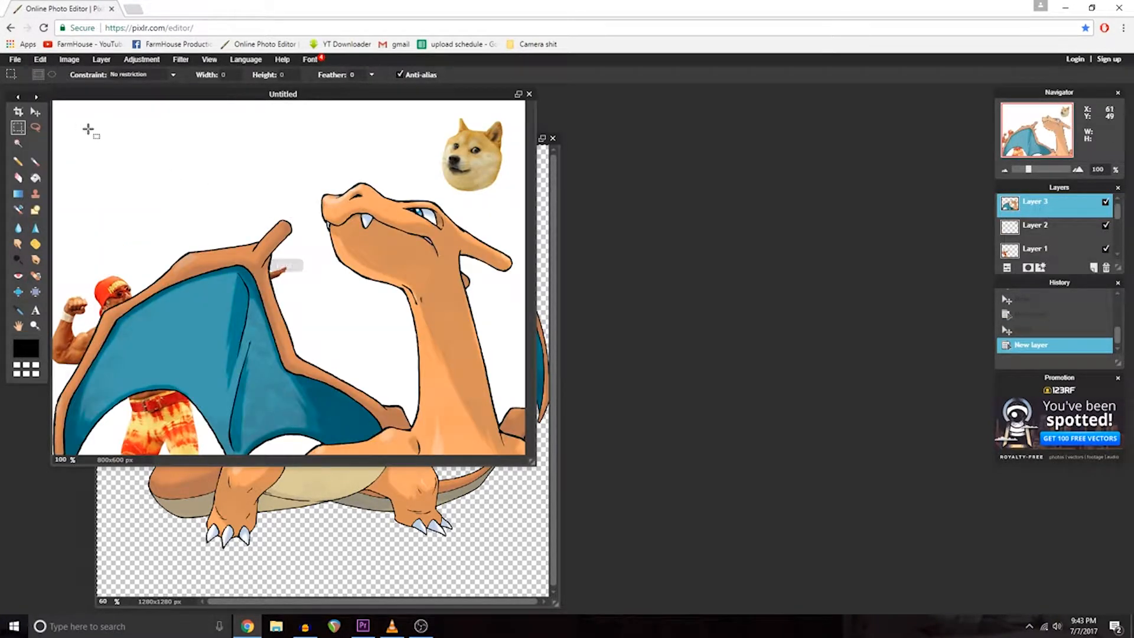
key(ctrl+z)
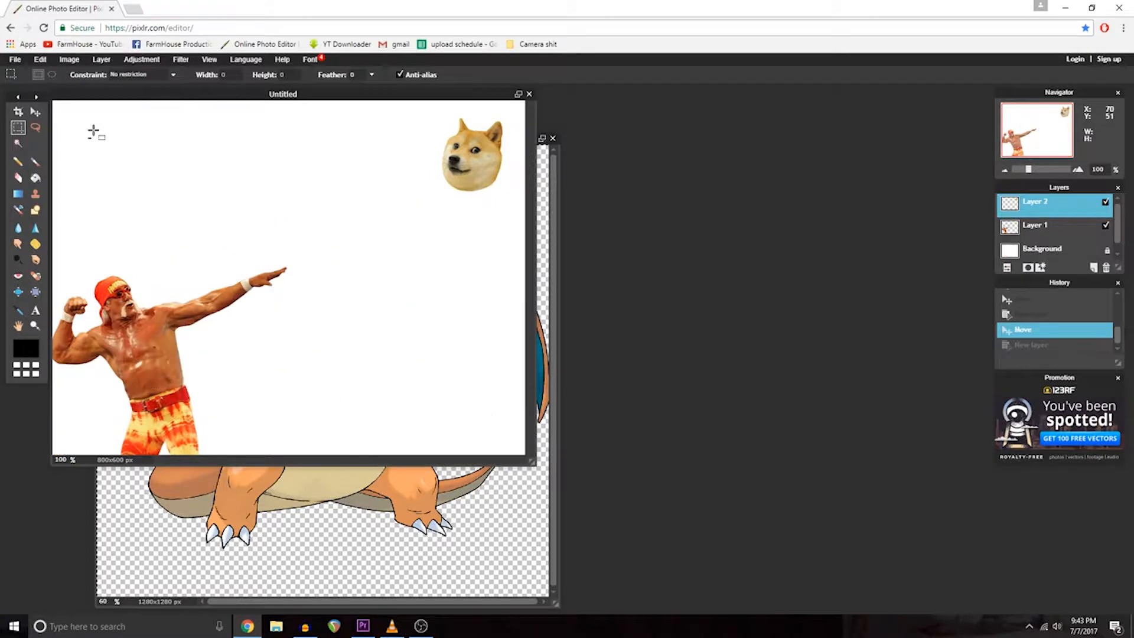
Step: Resize the Charizard image to 500 by 500 pixels with constrained proportions and select all of it
click(554, 195)
click(70, 60)
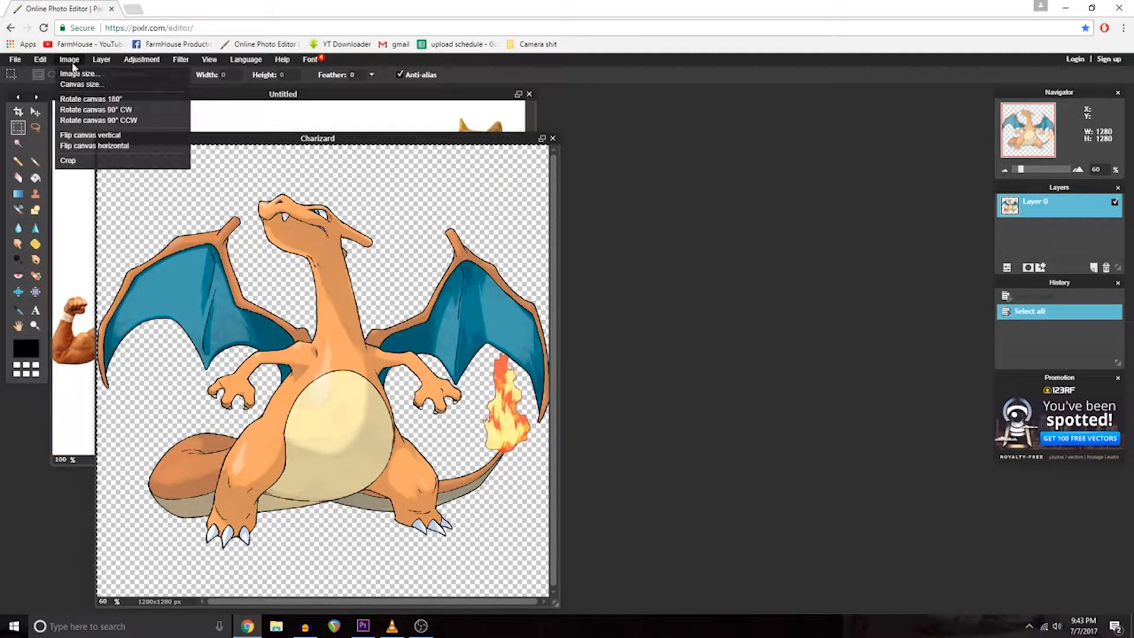
click(75, 73)
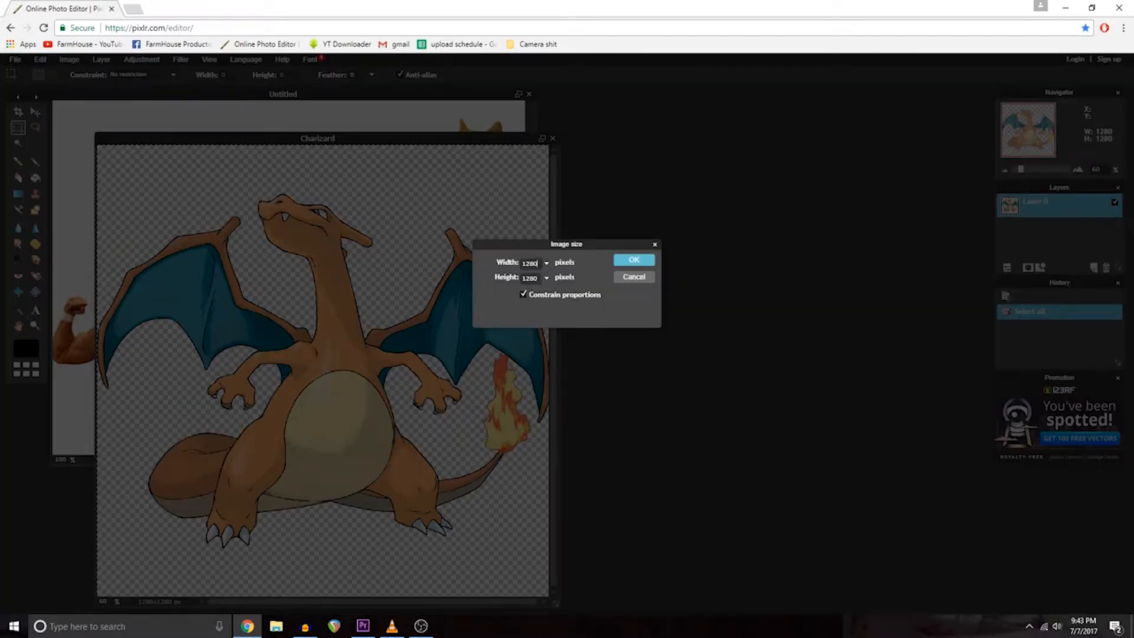
text(500)
key(Return)
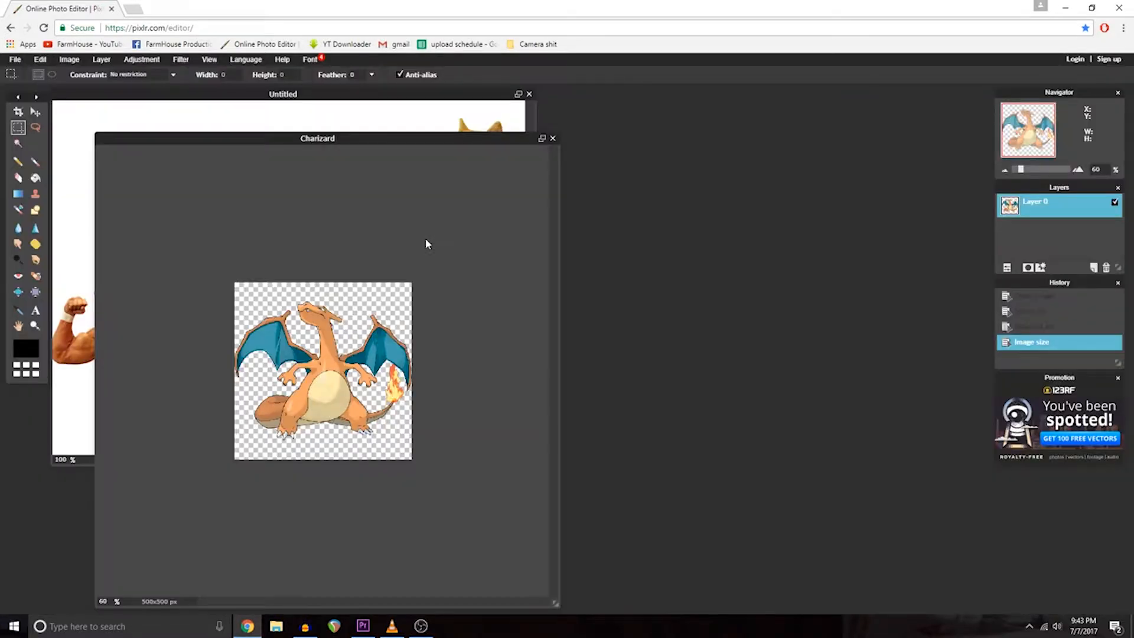
right_click(204, 247)
click(223, 260)
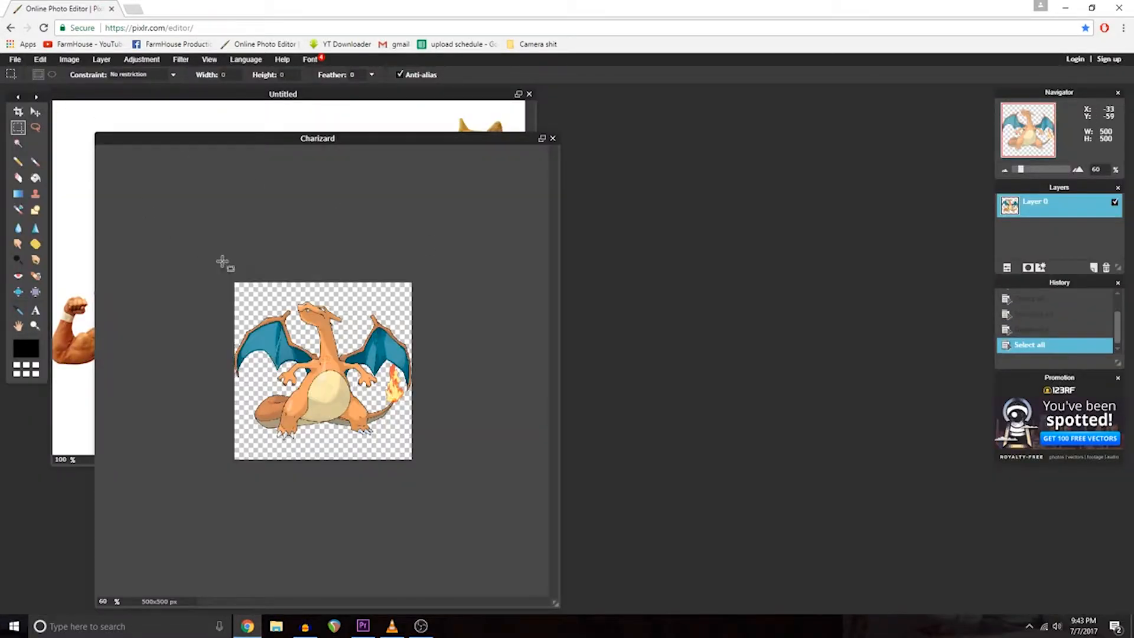
Step: Try to paste the resized Charizard into the Untitled canvas, and undo the paste after enlarging the canvas window
click(239, 103)
click(46, 60)
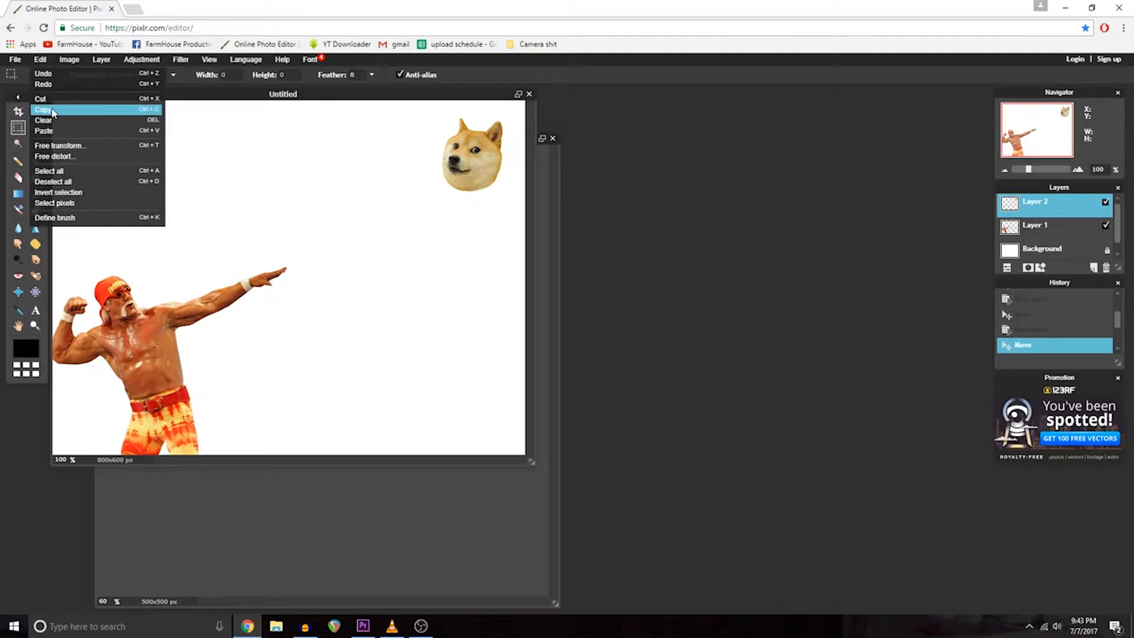
click(61, 127)
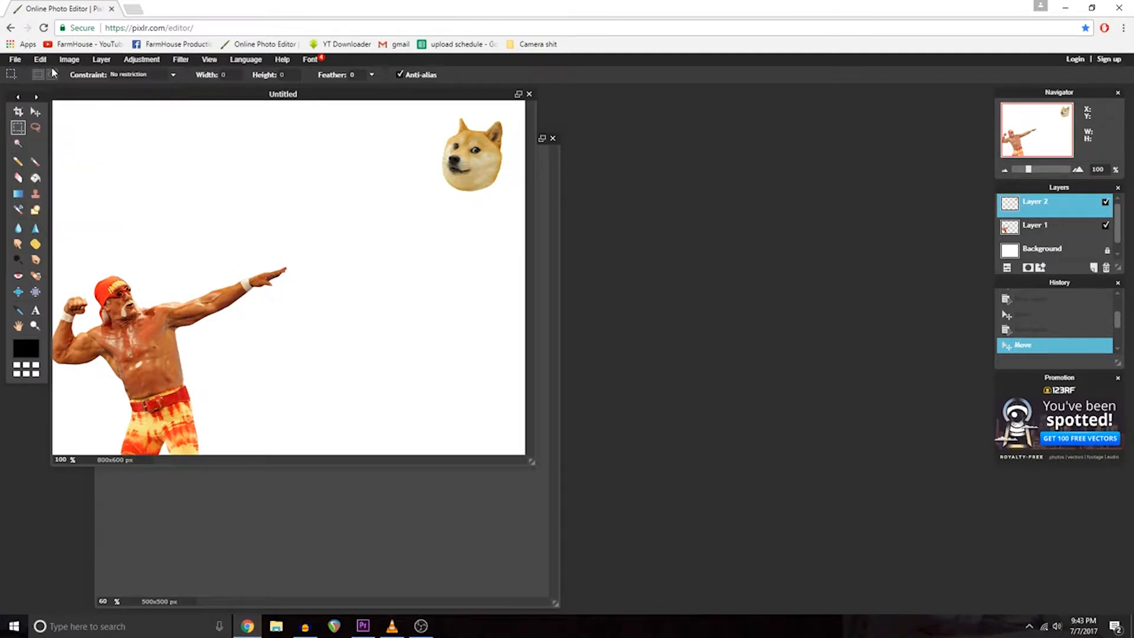
click(42, 60)
click(52, 130)
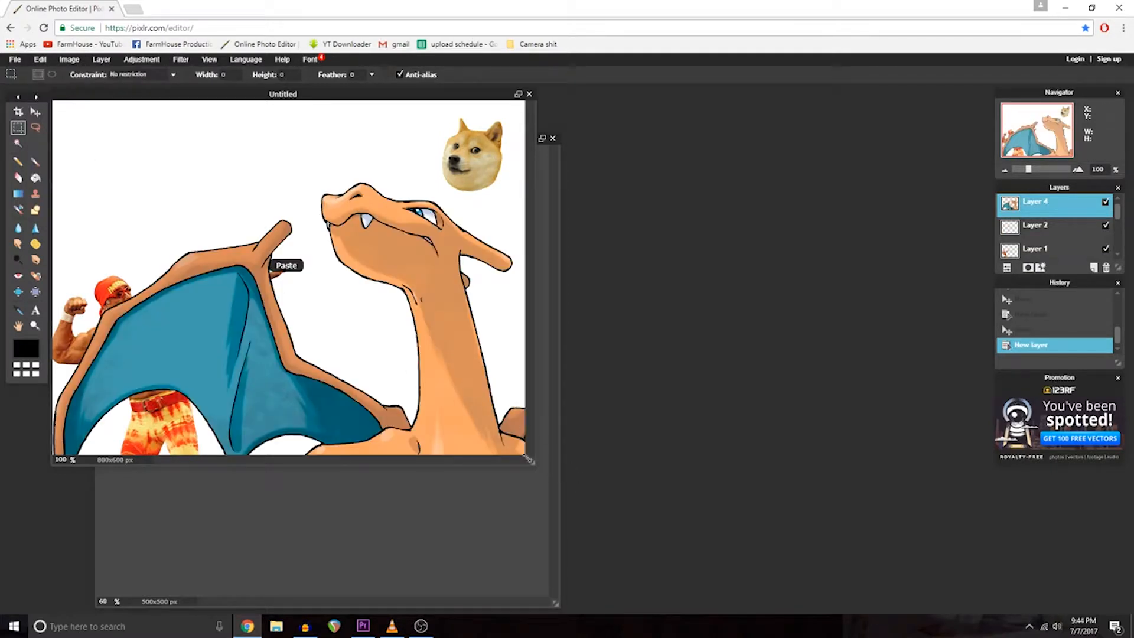
drag(527, 458, 884, 576)
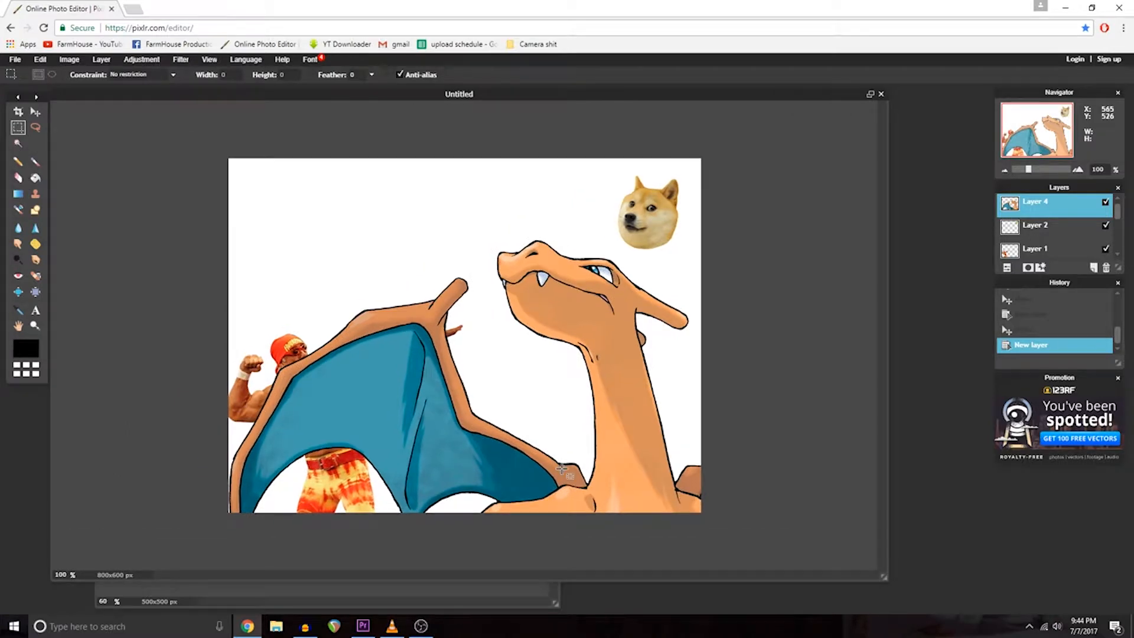
key(ctrl+z)
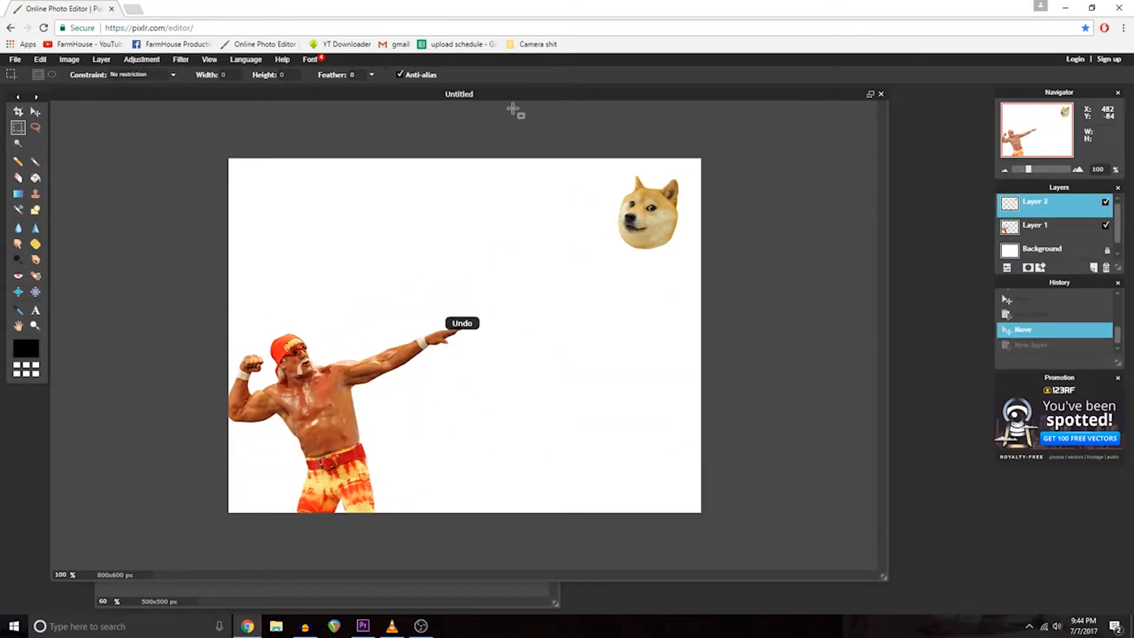
Step: Move the Untitled window down and the Charizard window up so both are reachable, and bring Untitled to the front
drag(515, 101, 506, 305)
drag(430, 134, 442, 112)
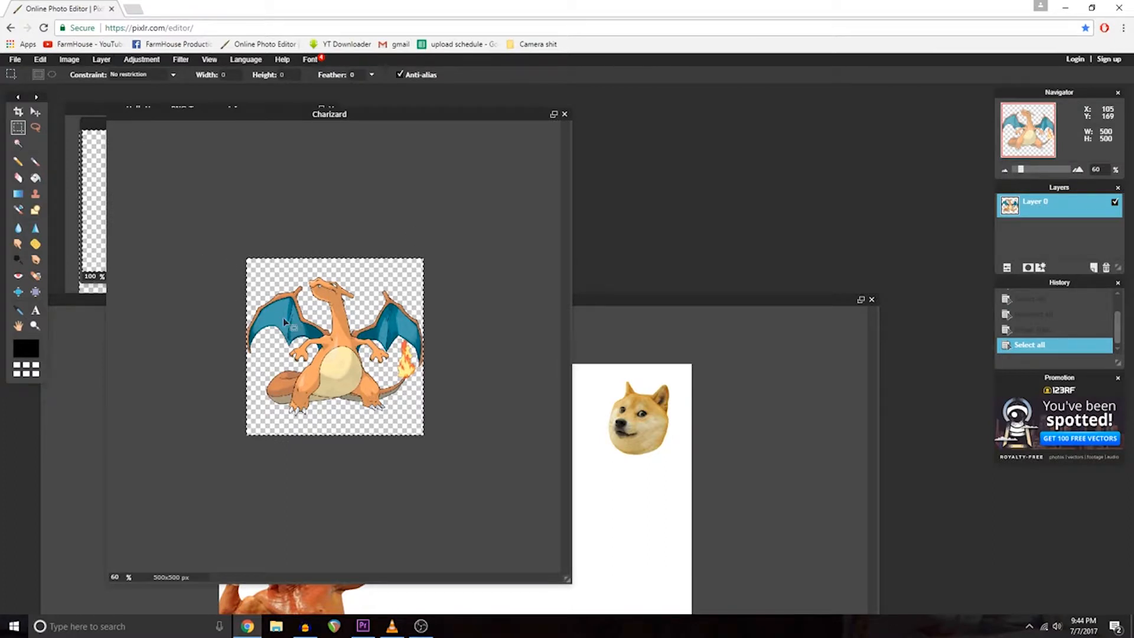
click(630, 305)
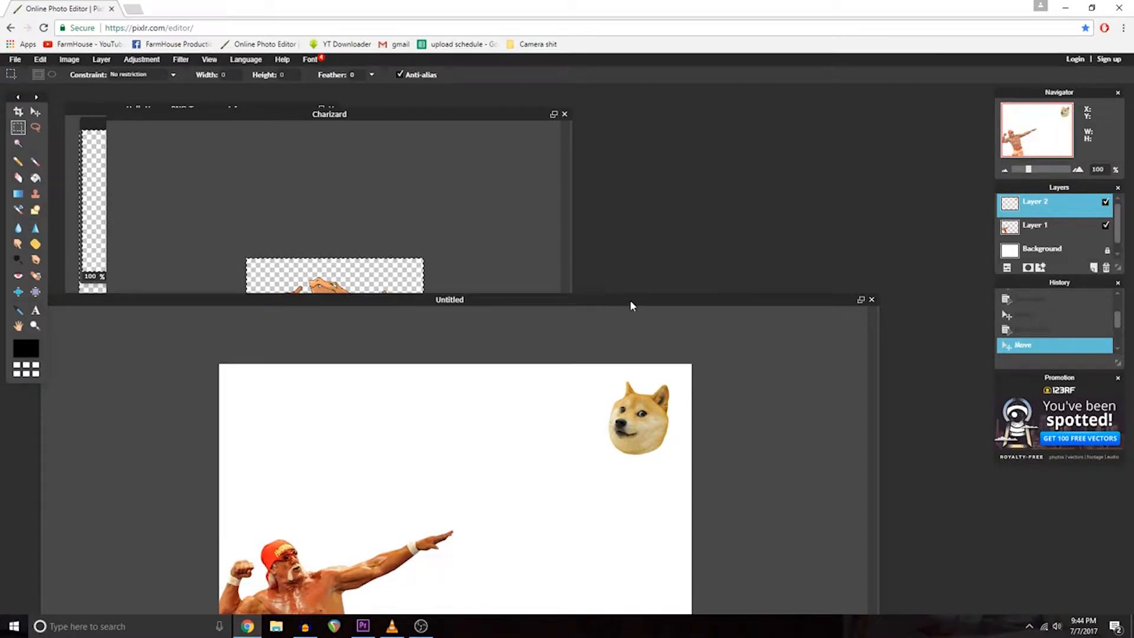
Step: Paste the resized Charizard into the Untitled canvas, shift the canvas window back up, and move Charizard to the right of Hulk Hogan
key(ctrl+v)
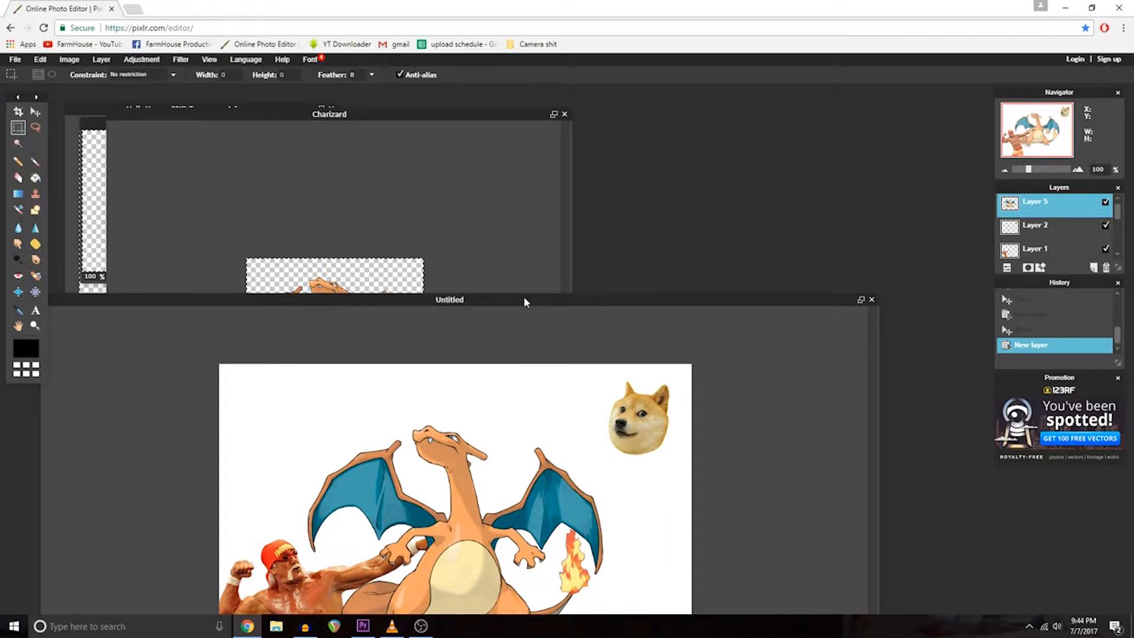
drag(523, 302, 519, 111)
click(36, 111)
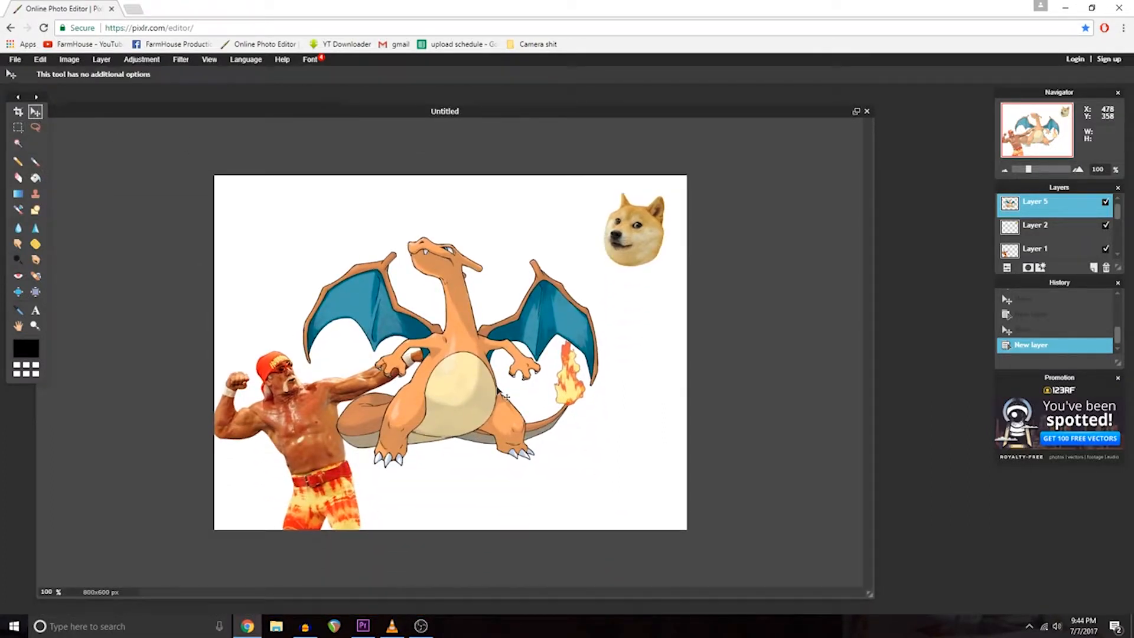
drag(506, 397, 587, 392)
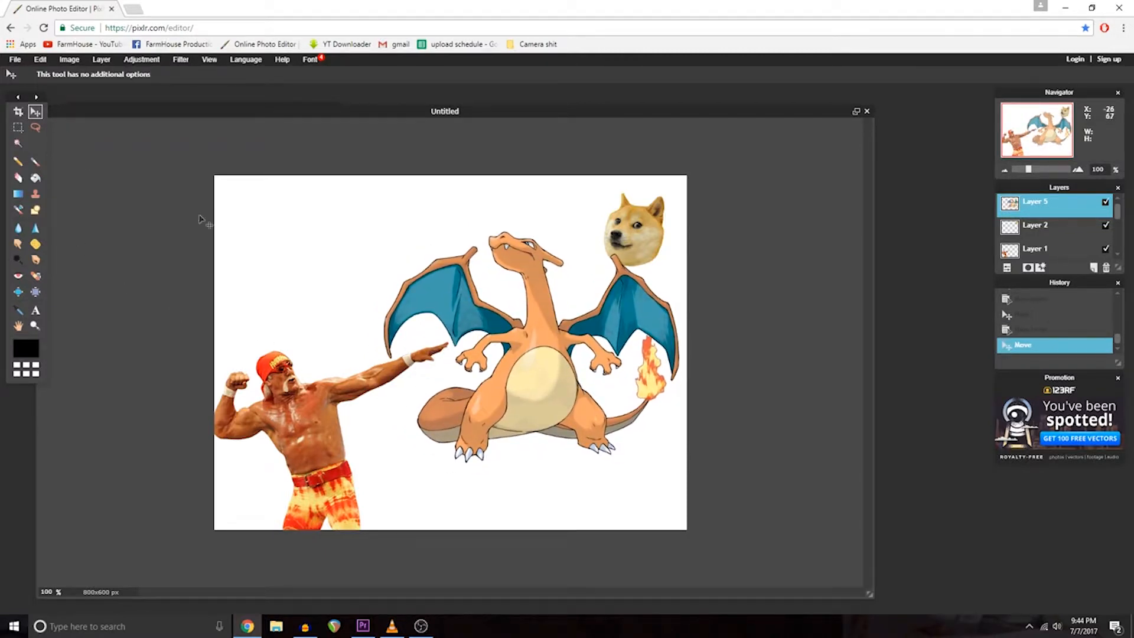
Step: Move the Doge head on Layer 2 closer to the canvas's upper-right corner, and reselect the Charizard layer
click(1046, 235)
drag(639, 245, 655, 235)
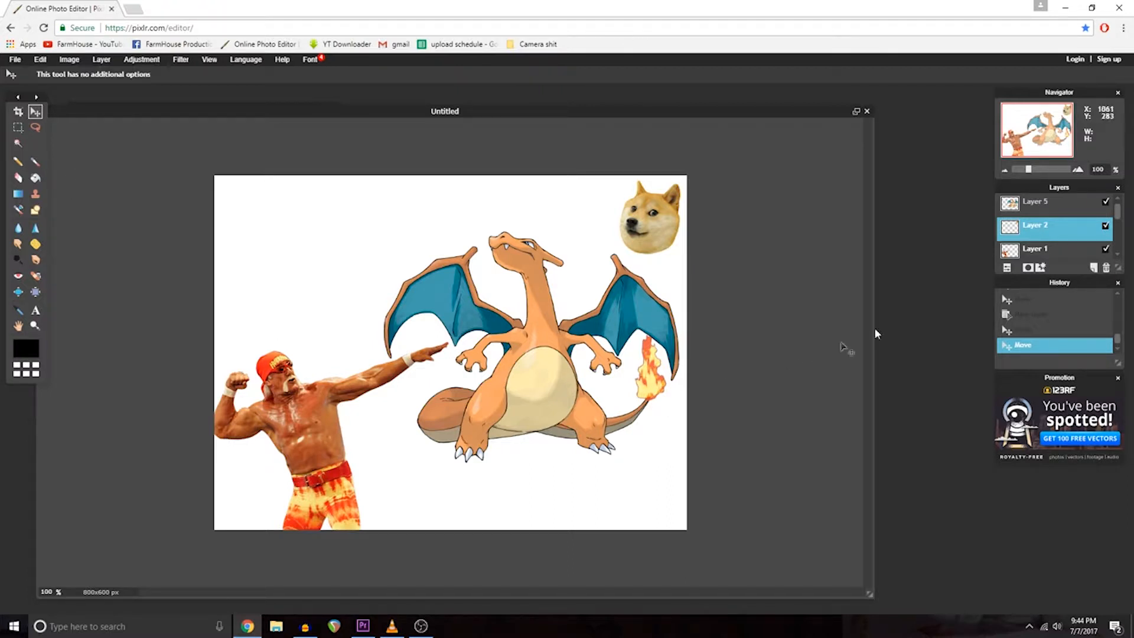
click(1026, 253)
click(1032, 233)
click(1035, 207)
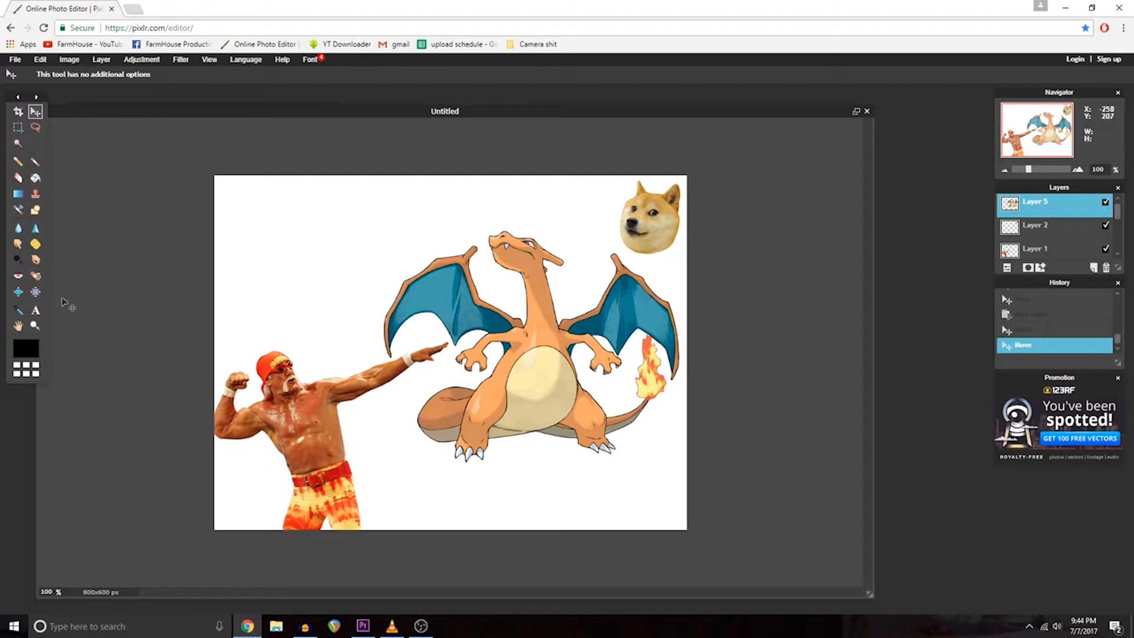
Step: Add a text layer reading "The Incredible Hulk" in the canvas's upper-left corner, with the text dialog moved off the artwork
click(36, 311)
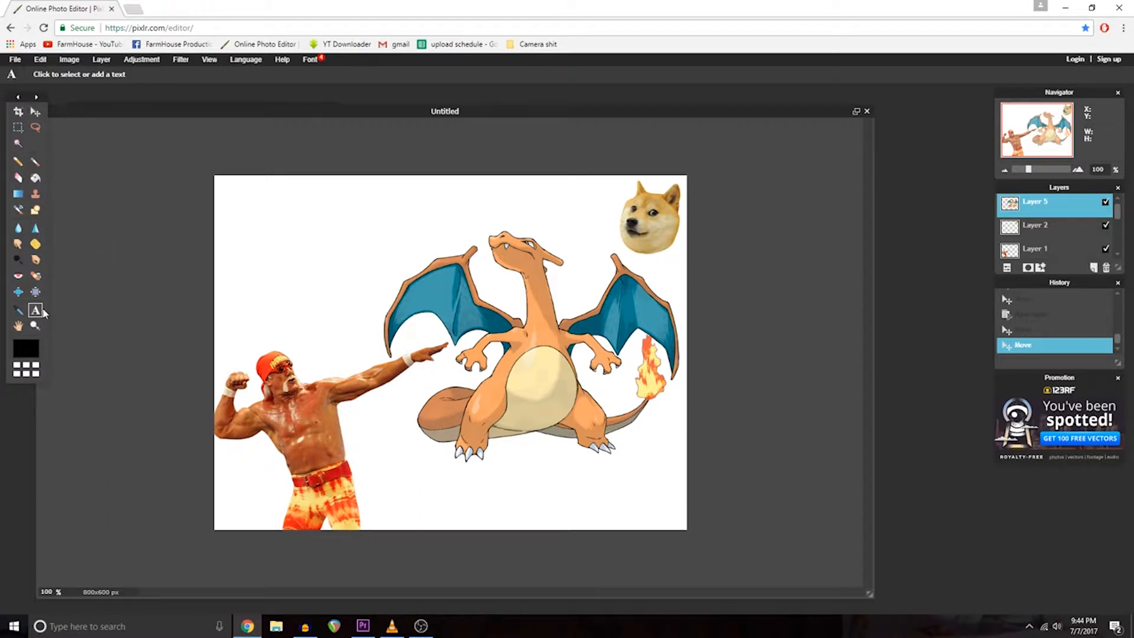
click(230, 203)
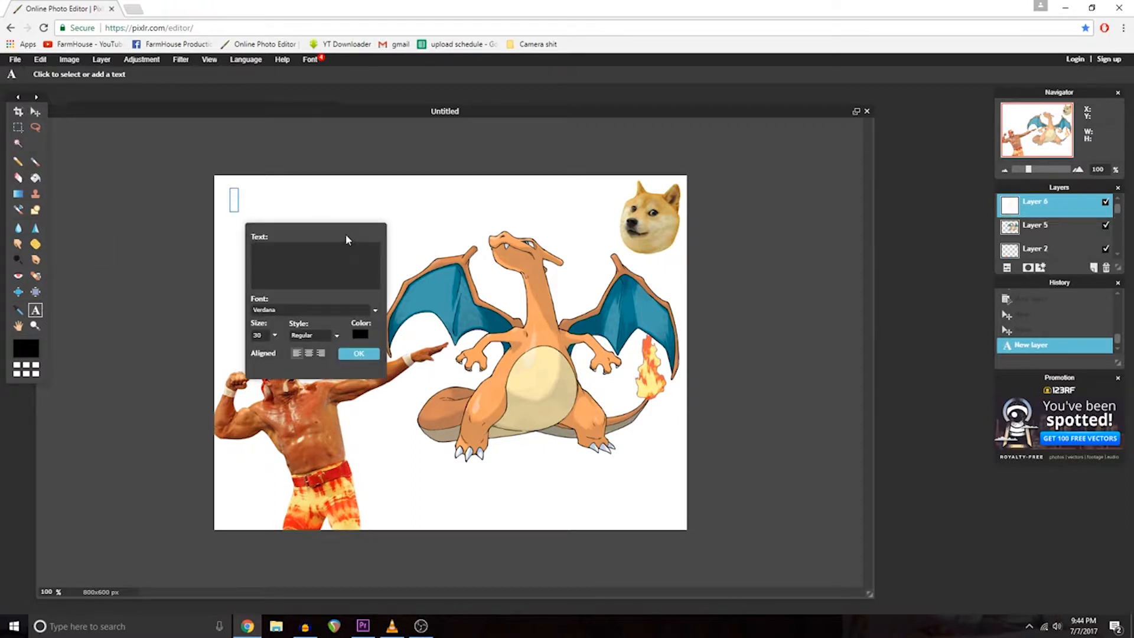
drag(372, 228, 810, 189)
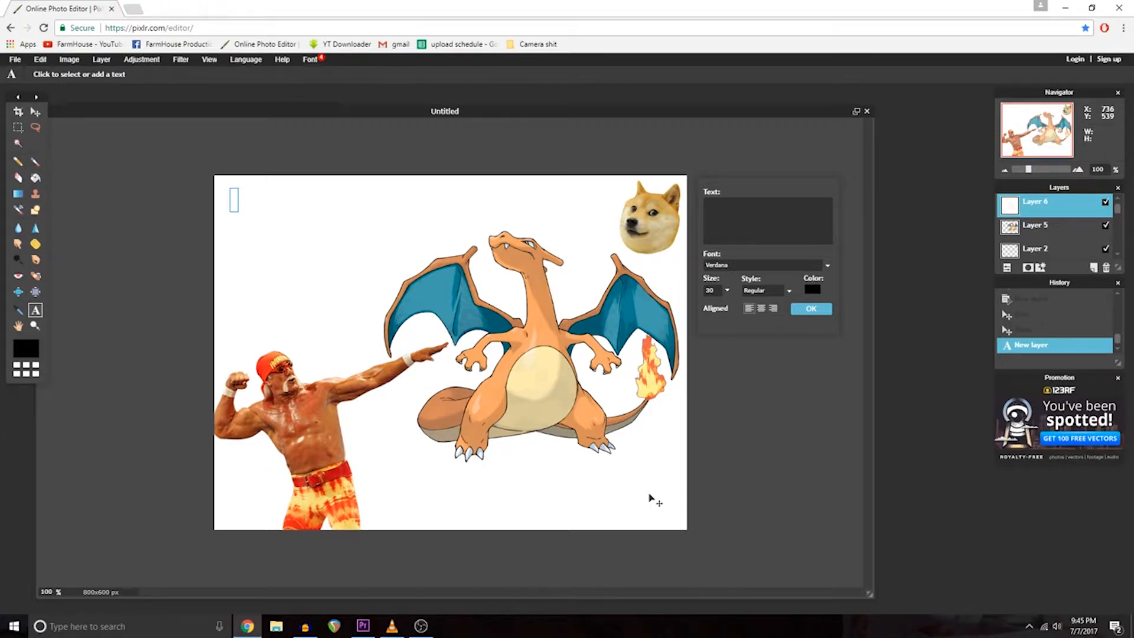
click(757, 230)
text(The Incredible Hulk)
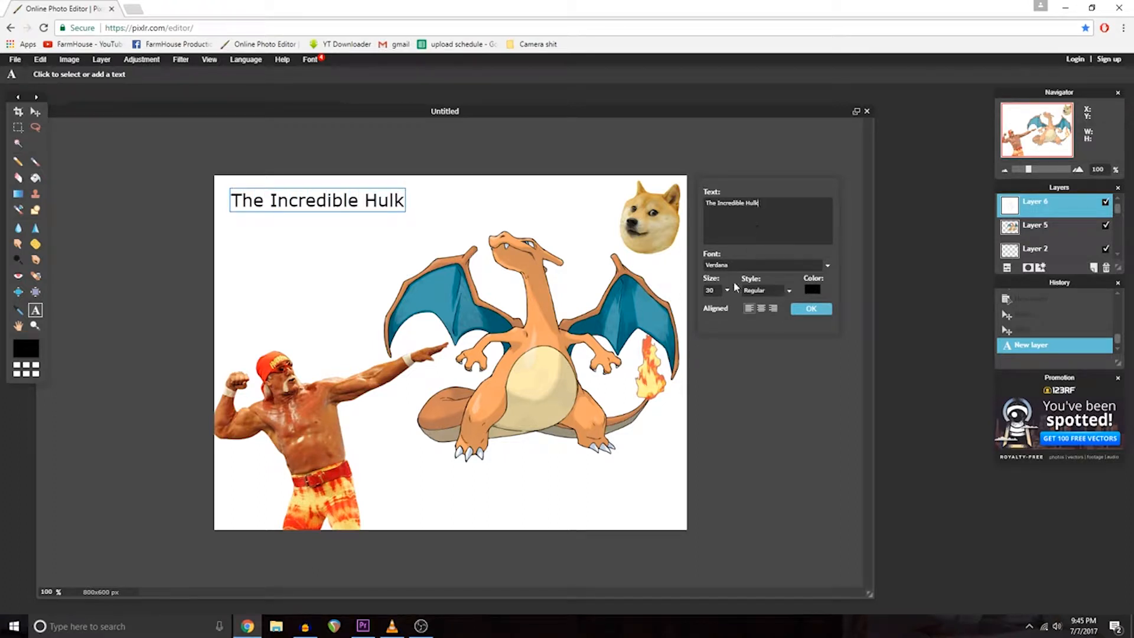
Step: Colour the "The Incredible Hulk" text bright green (2fff00) and set its style to Italic
click(813, 290)
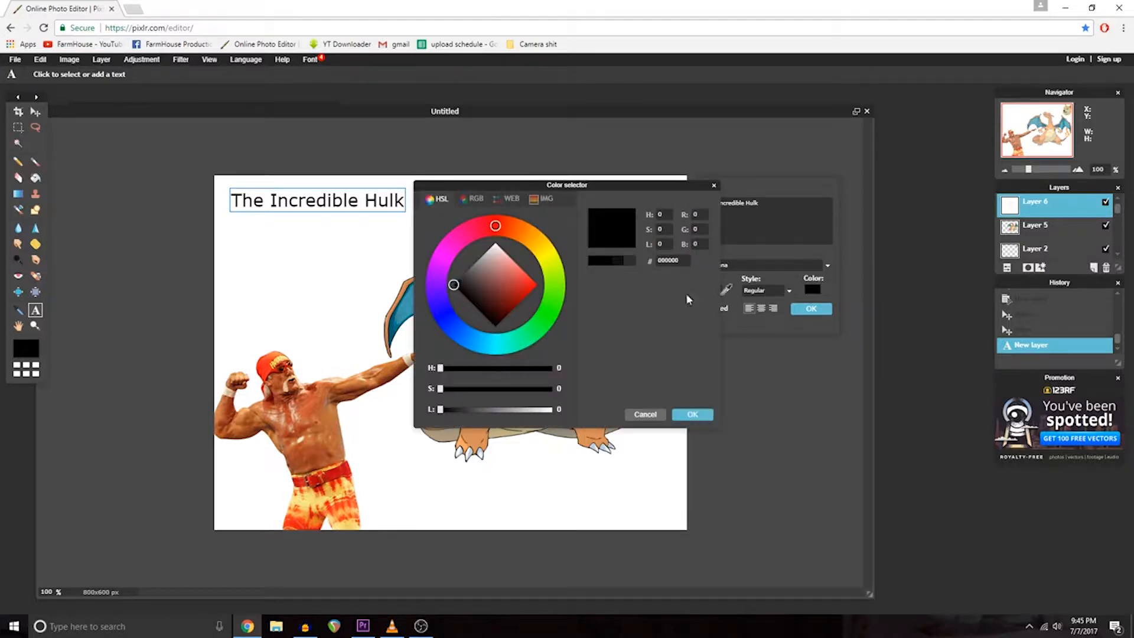
click(547, 300)
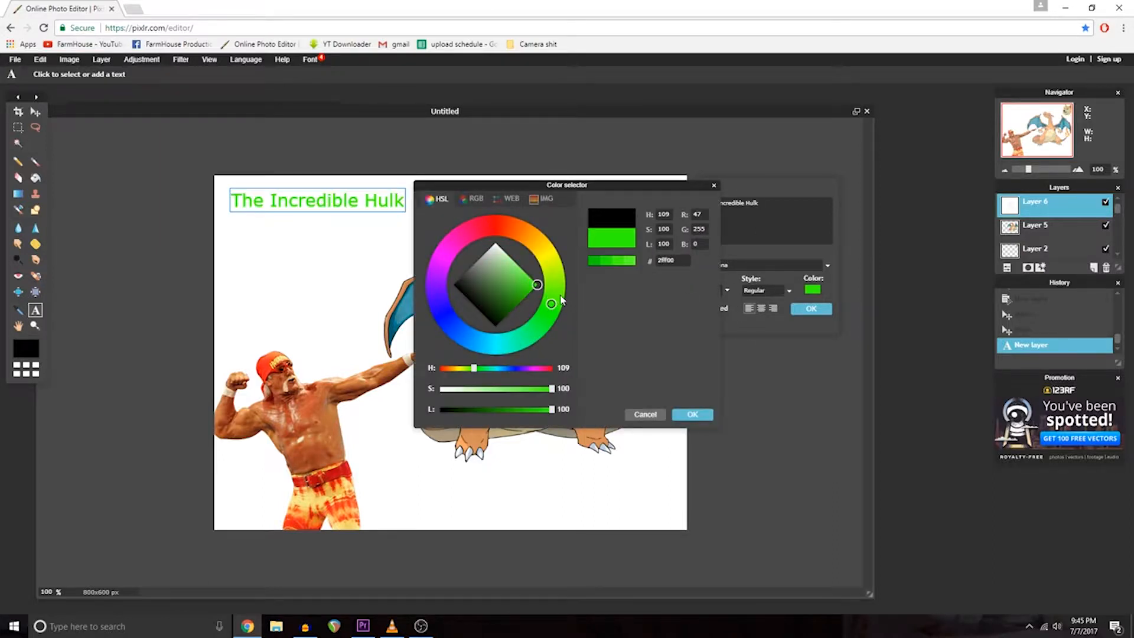
click(692, 415)
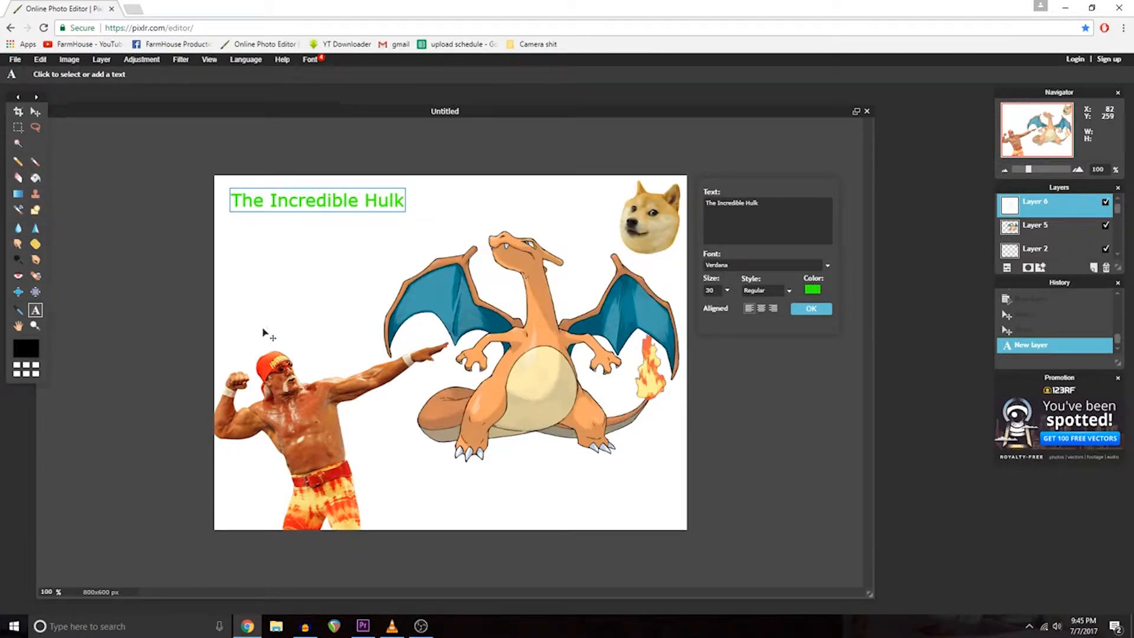
click(788, 290)
click(767, 326)
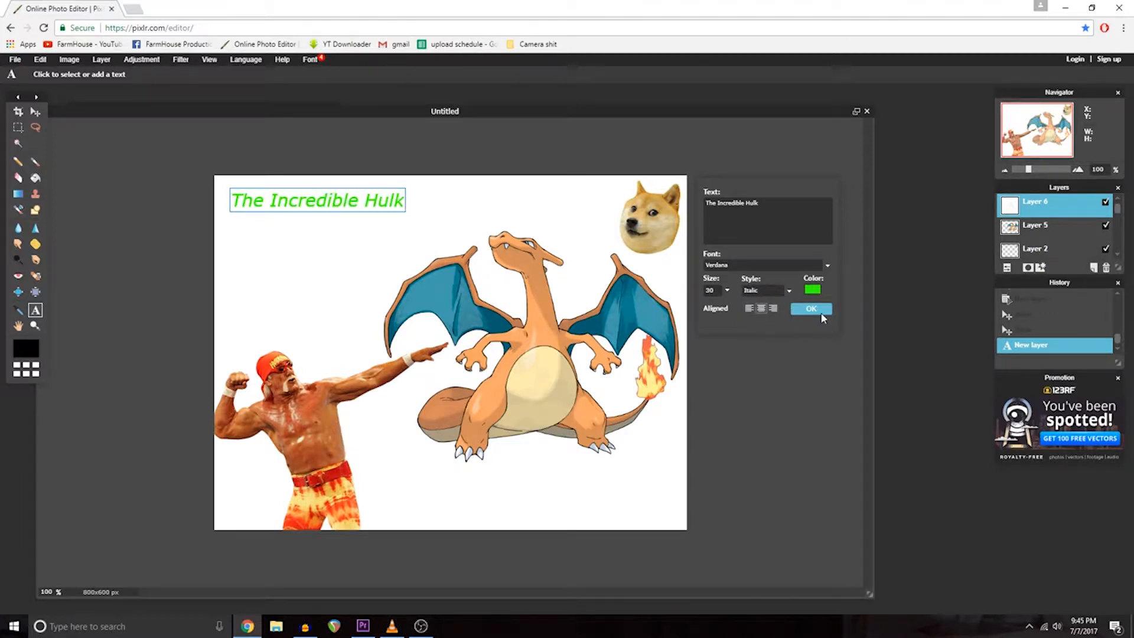
click(812, 309)
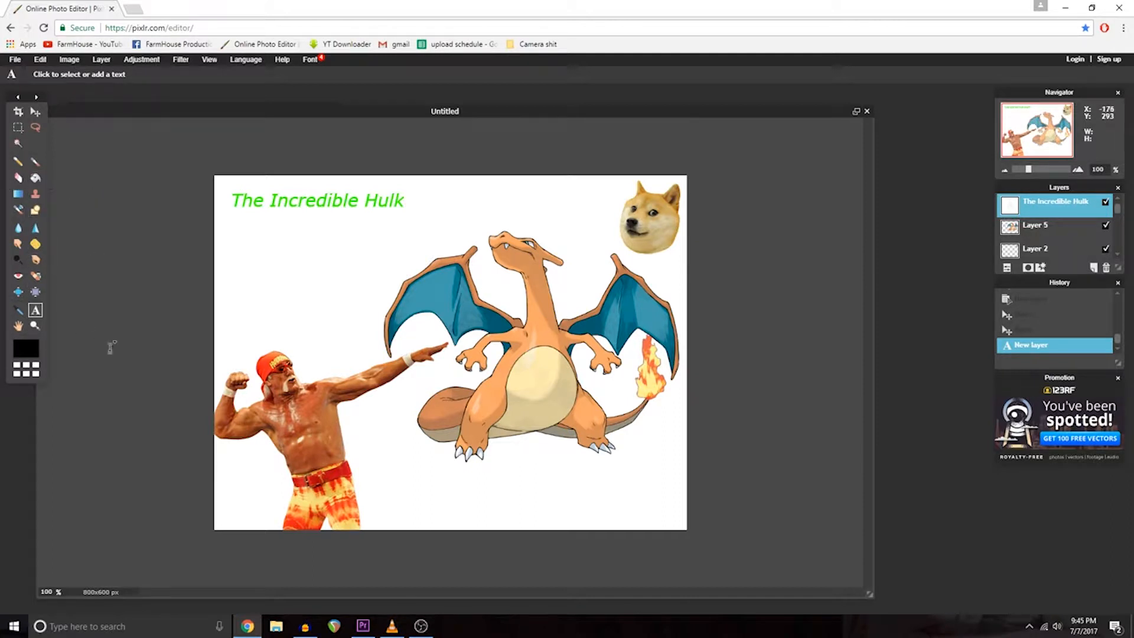
Step: Add a second text reading "How to make a good thumbnail for utube" just below the green title
click(239, 239)
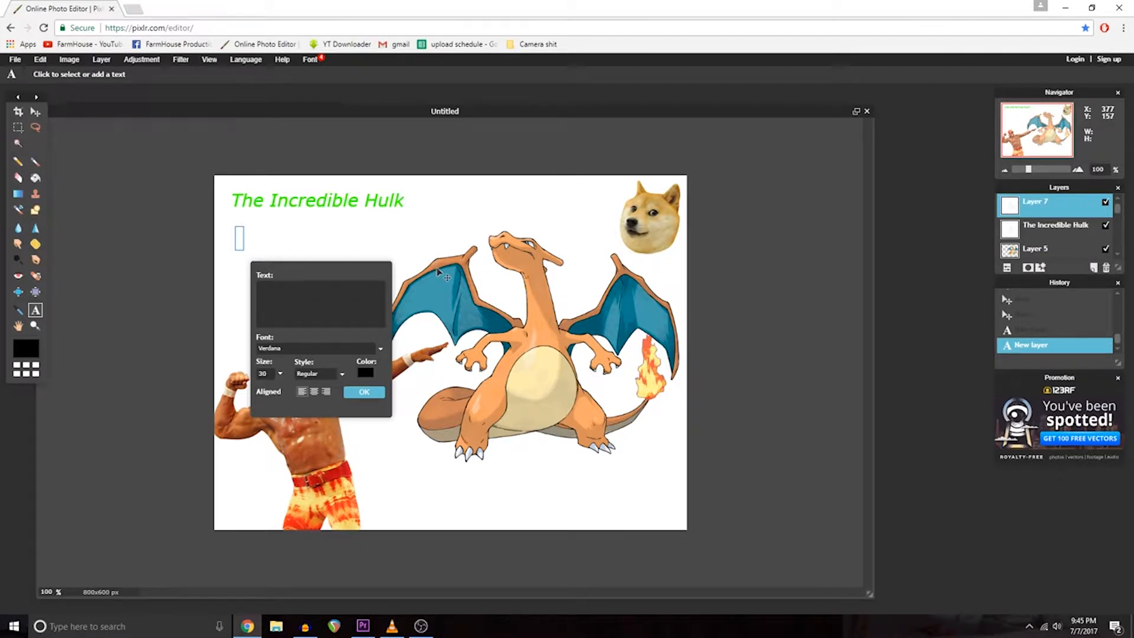
text(HOw to)
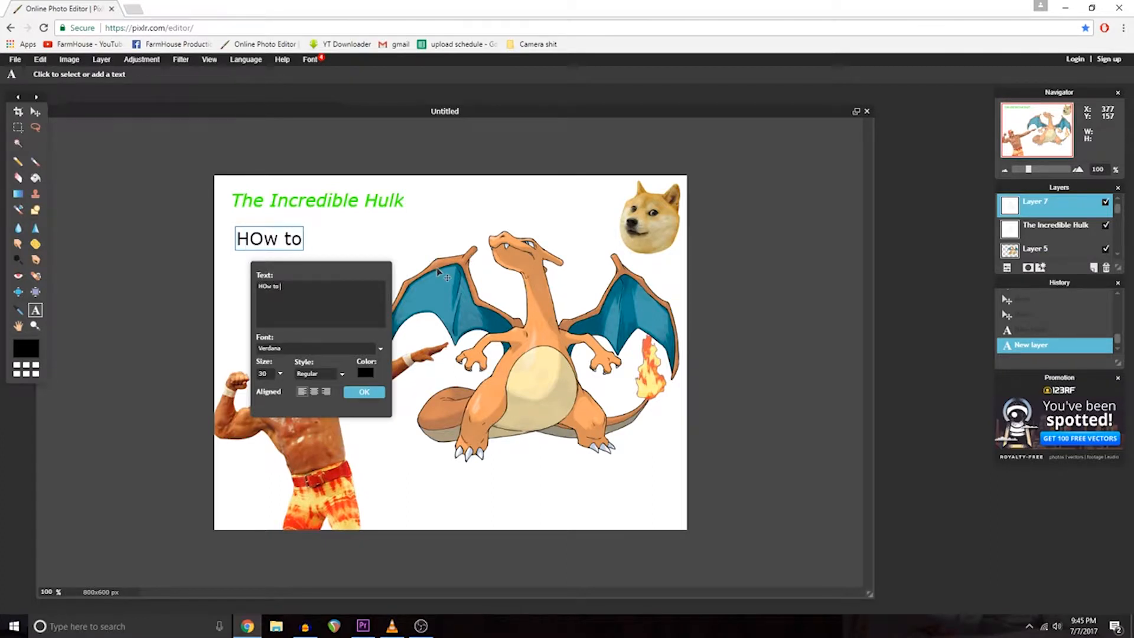
key(BackSpace)
key(BackSpace)
key(BackSpace)
key(BackSpace)
key(BackSpace)
key(BackSpace)
text(o)
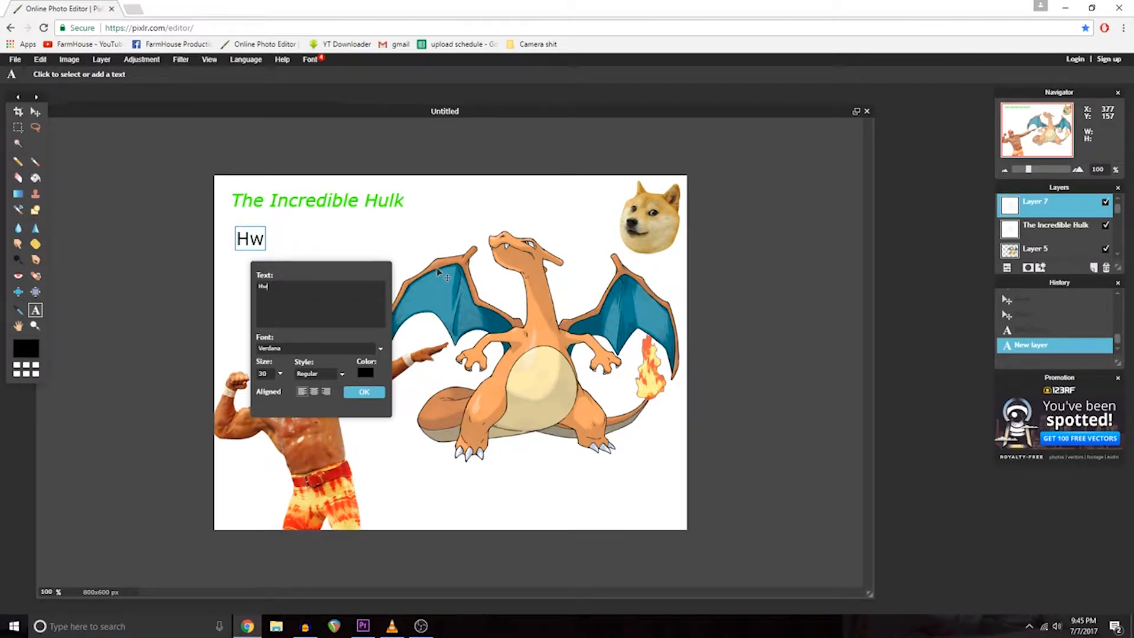
text(w to make a good)
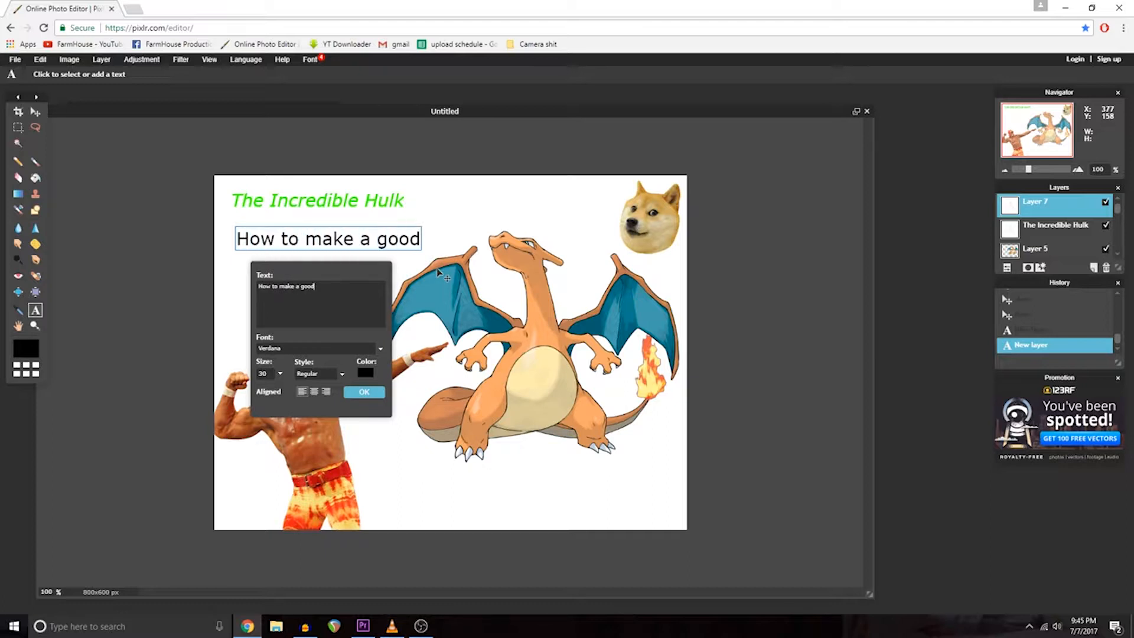
text( thumbn)
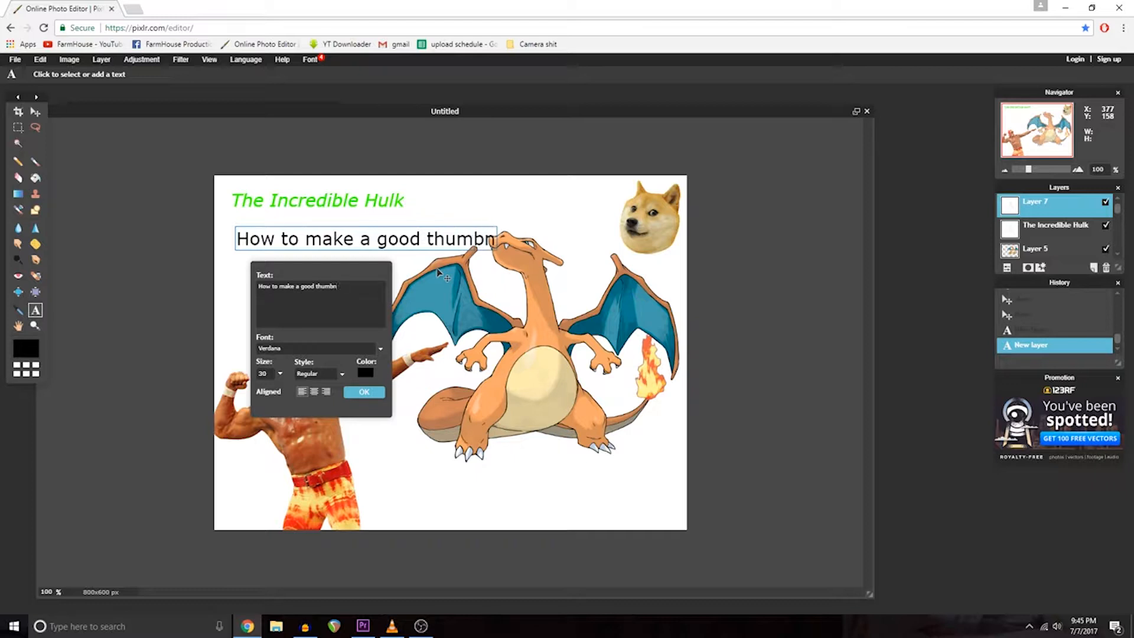
text(ail for utube)
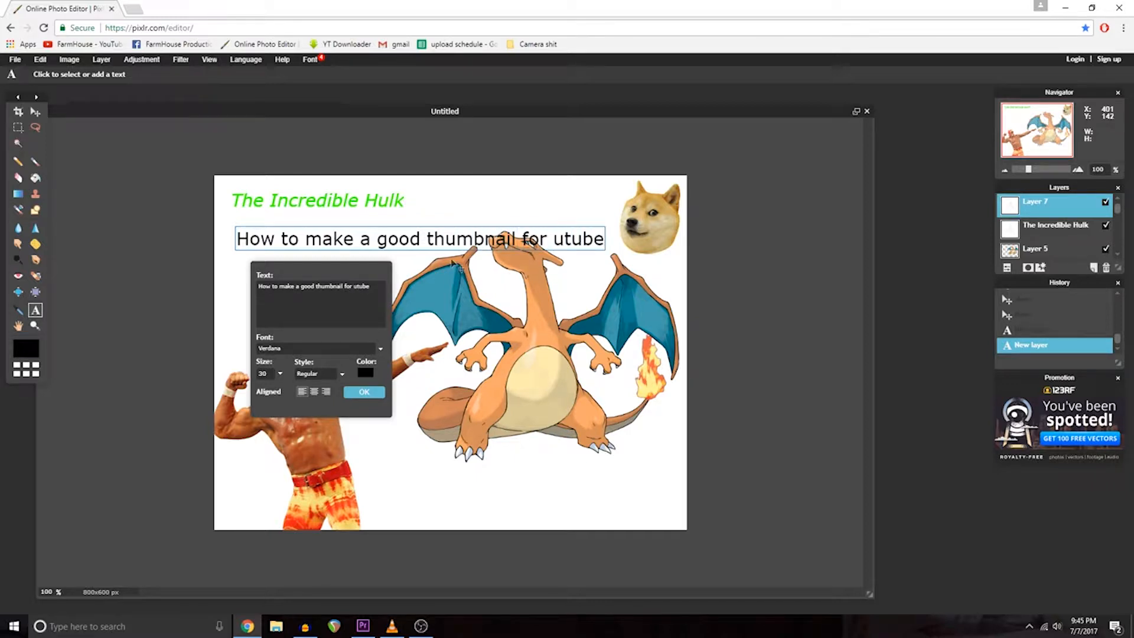
Step: Colour the thumbnail text red and move it up onto the green title's line
click(363, 370)
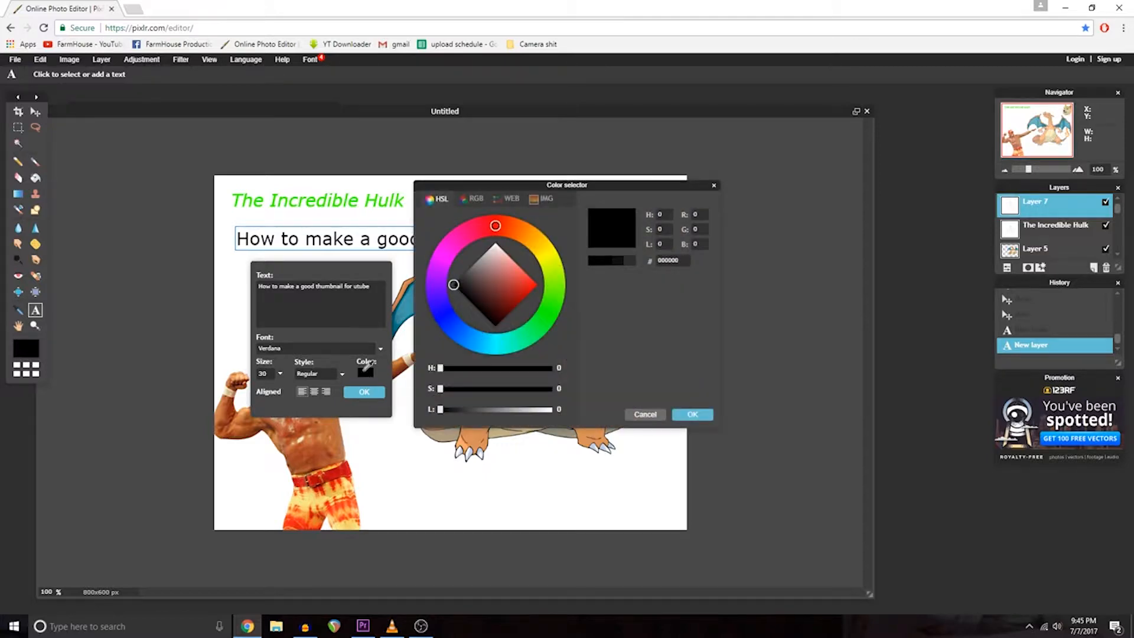
drag(515, 294, 580, 289)
click(692, 415)
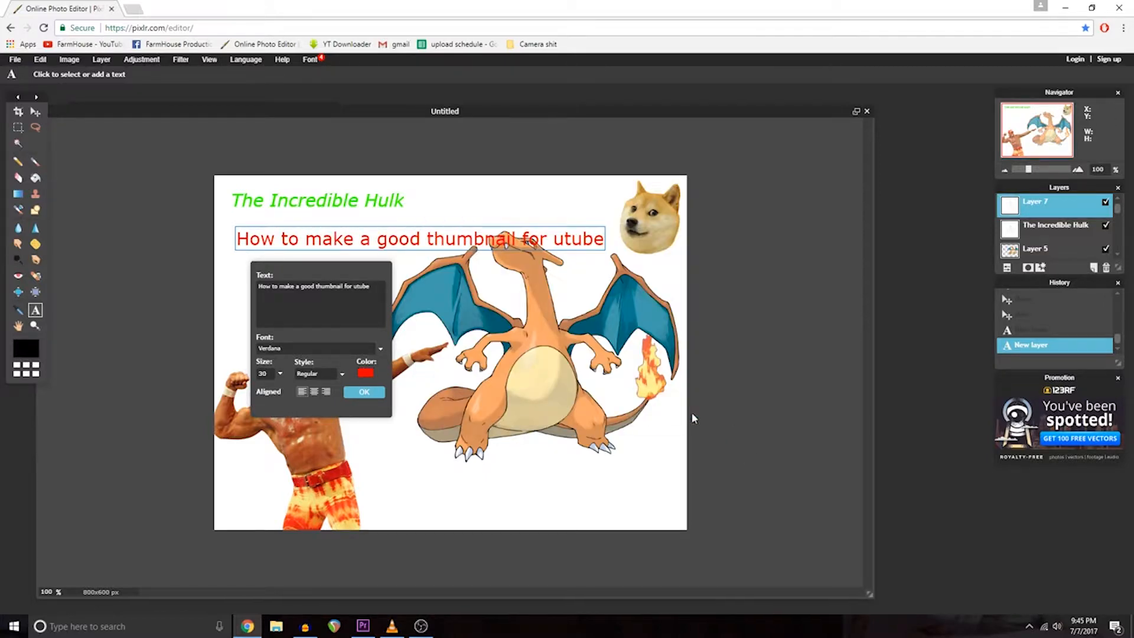
click(366, 391)
click(437, 240)
drag(490, 236, 481, 196)
click(364, 392)
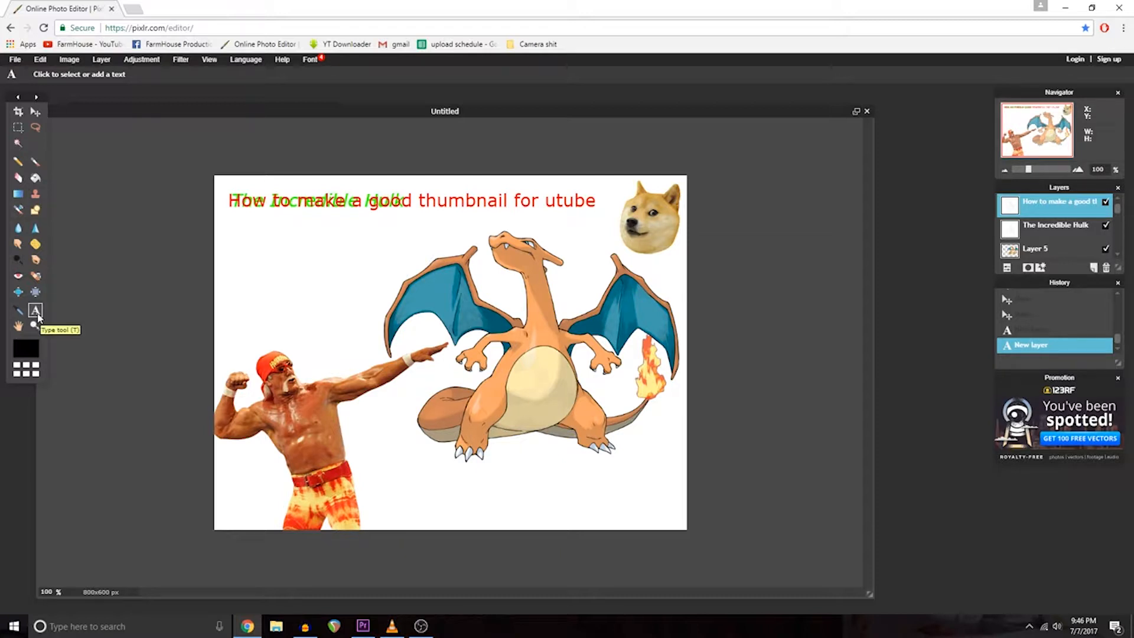
Step: Add a blue text reading "HOw to make good clickbait" directly beneath the red text
click(232, 230)
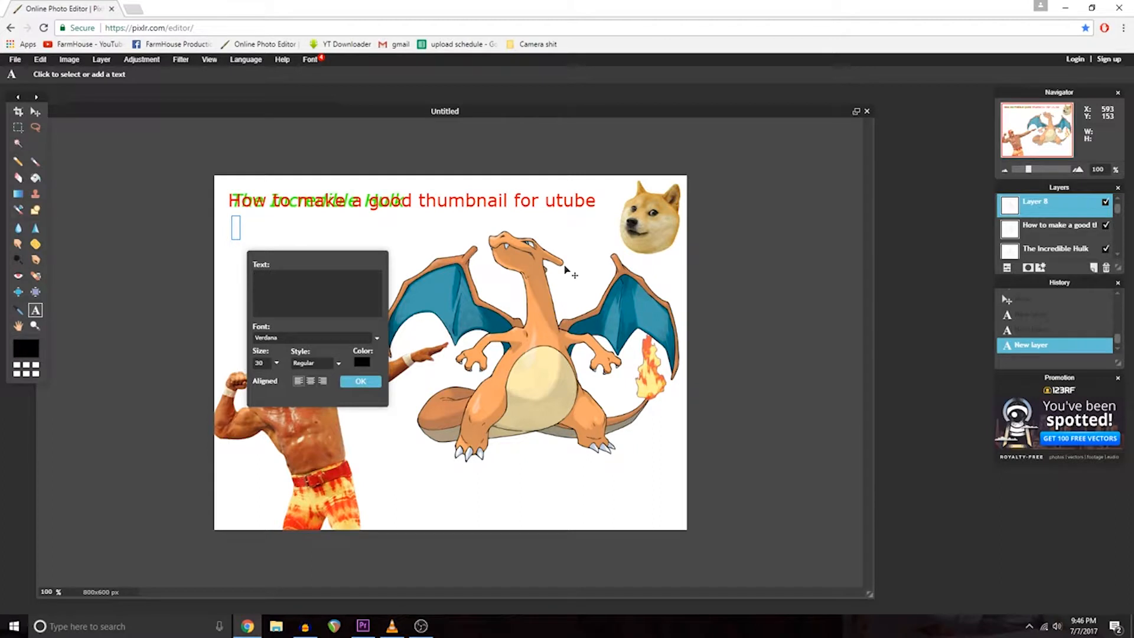
text(HOw to make)
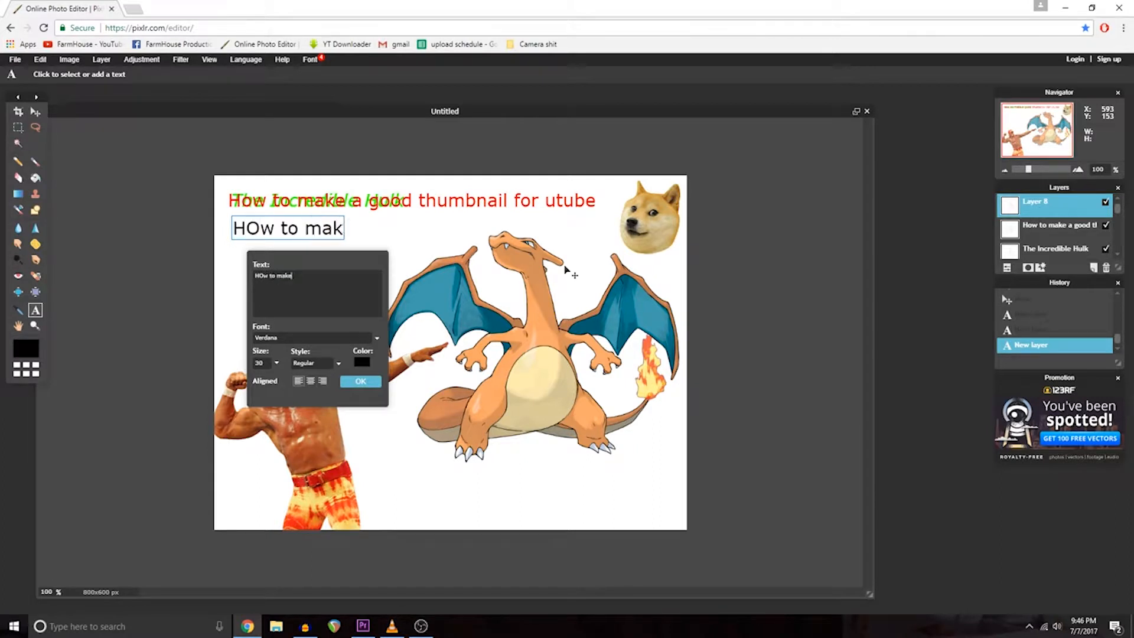
text( good click )
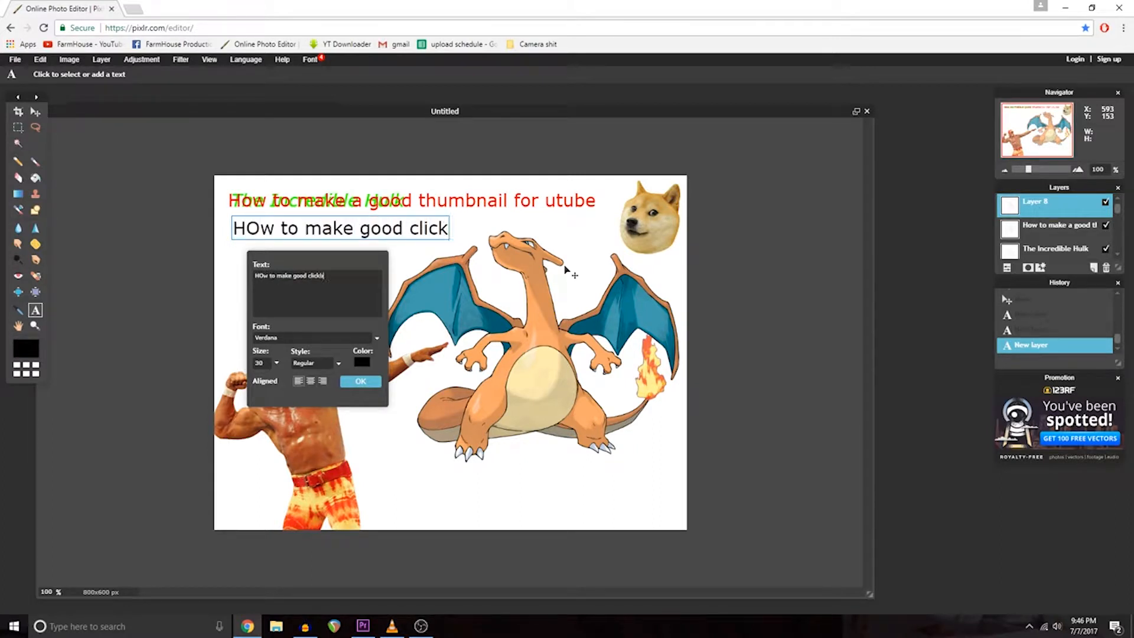
text(bait)
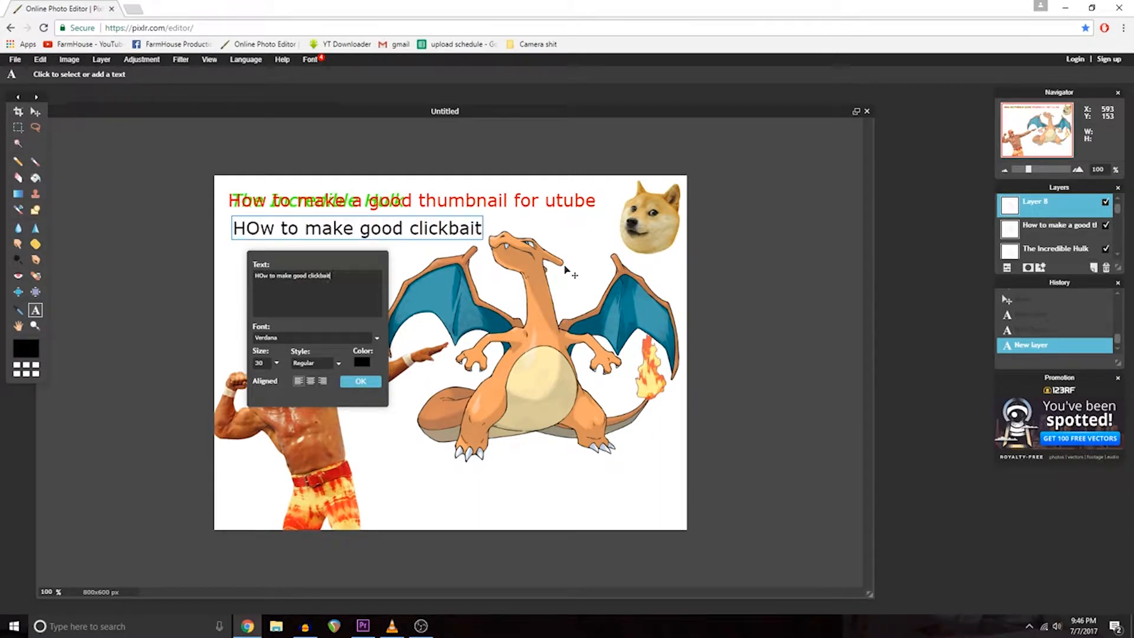
click(362, 362)
click(459, 331)
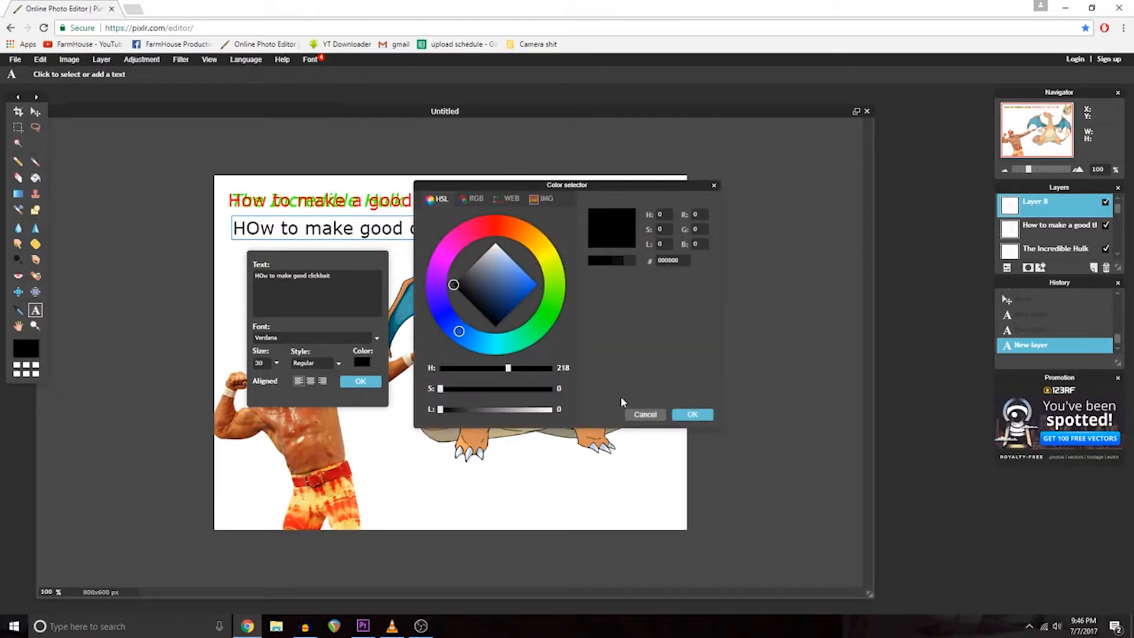
click(536, 284)
click(692, 415)
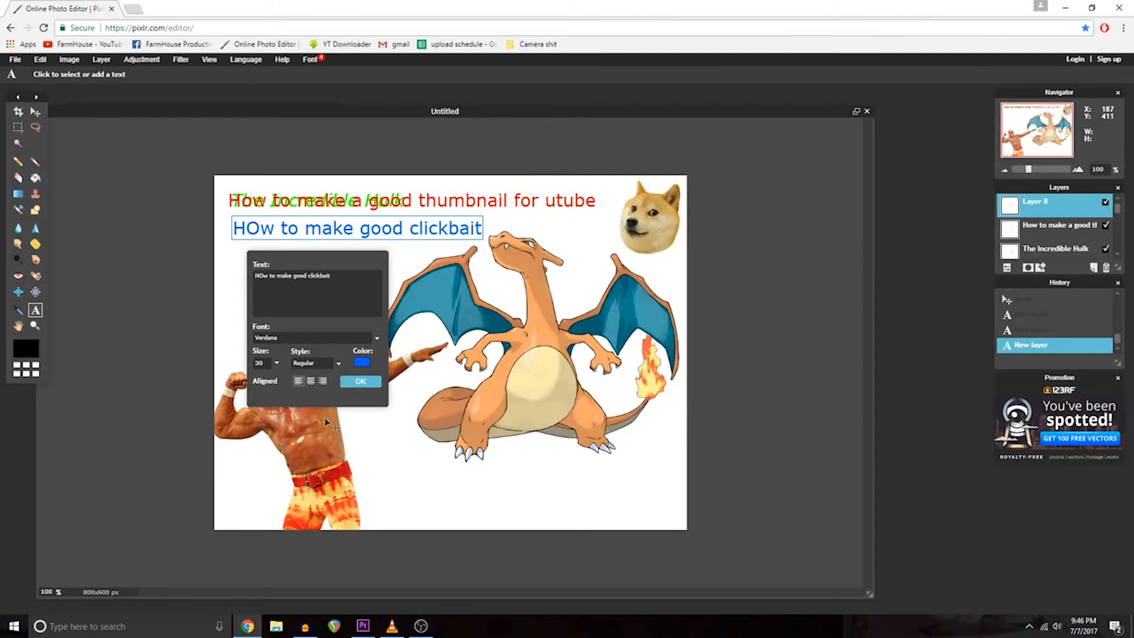
click(356, 381)
Step: Open Google in a new browser tab, search its images for "dabbing", and preview the dabbing Squidward picture
click(134, 8)
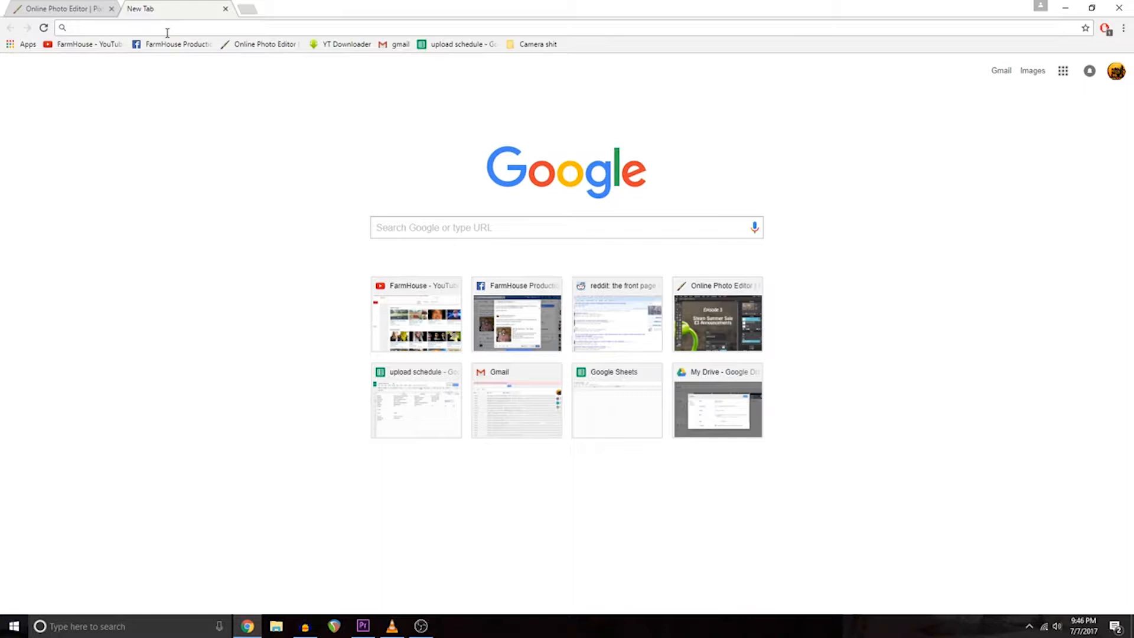
text(google.com)
key(Return)
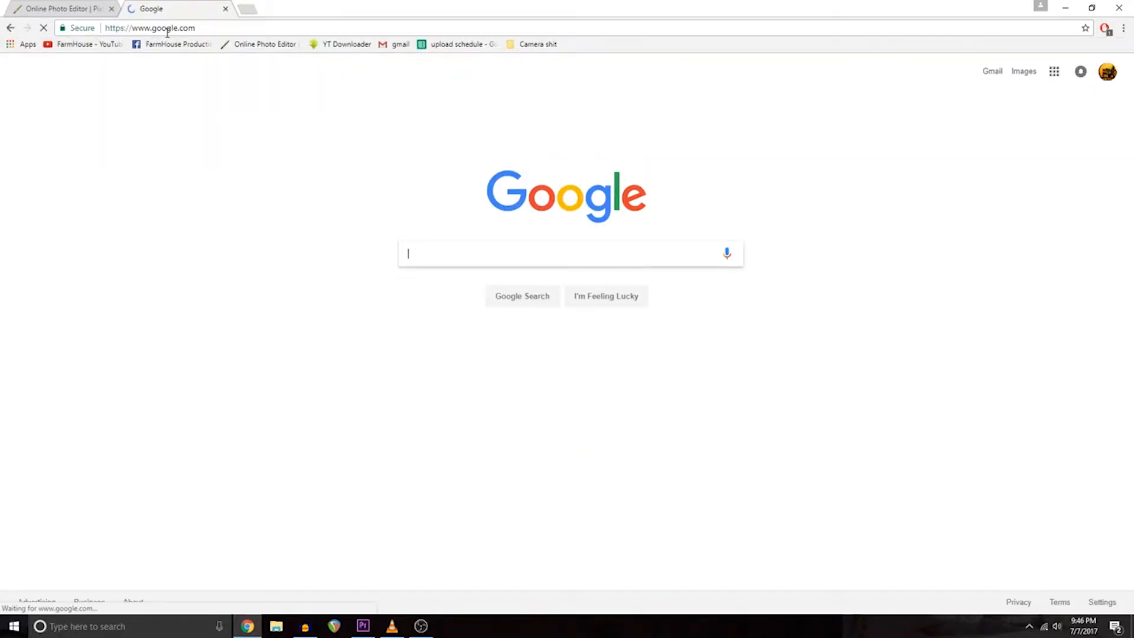
click(422, 261)
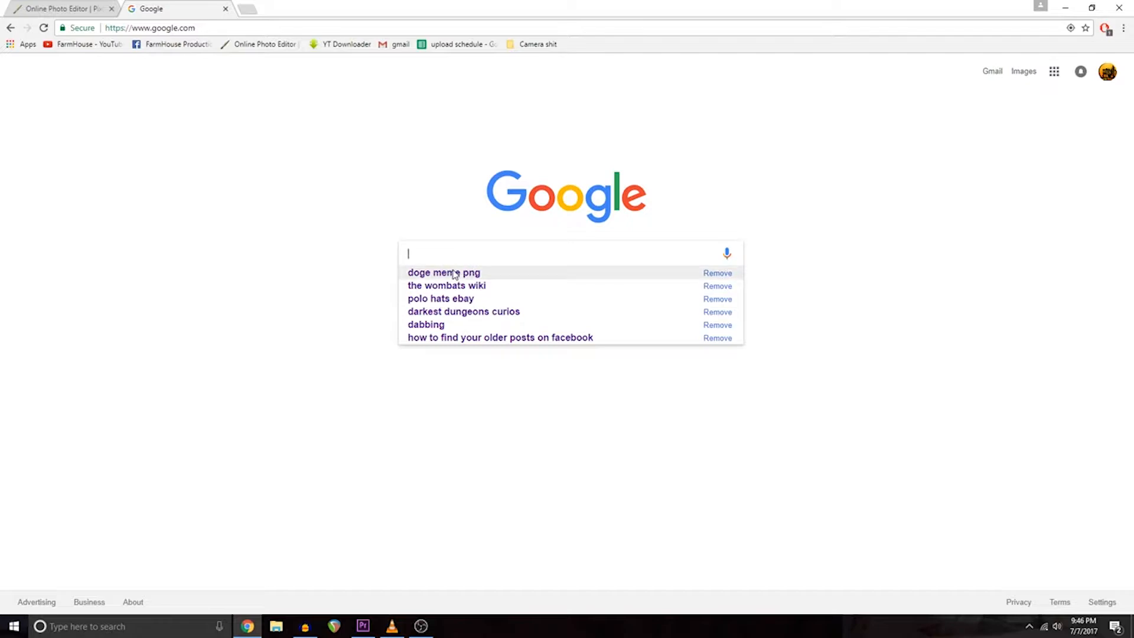
click(426, 324)
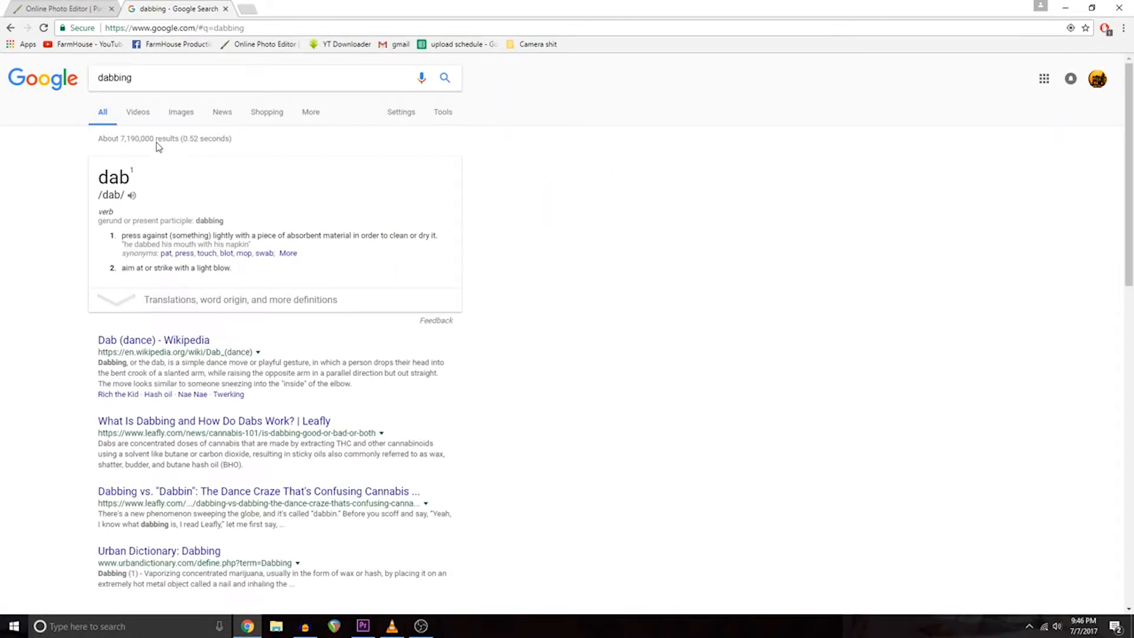
click(185, 116)
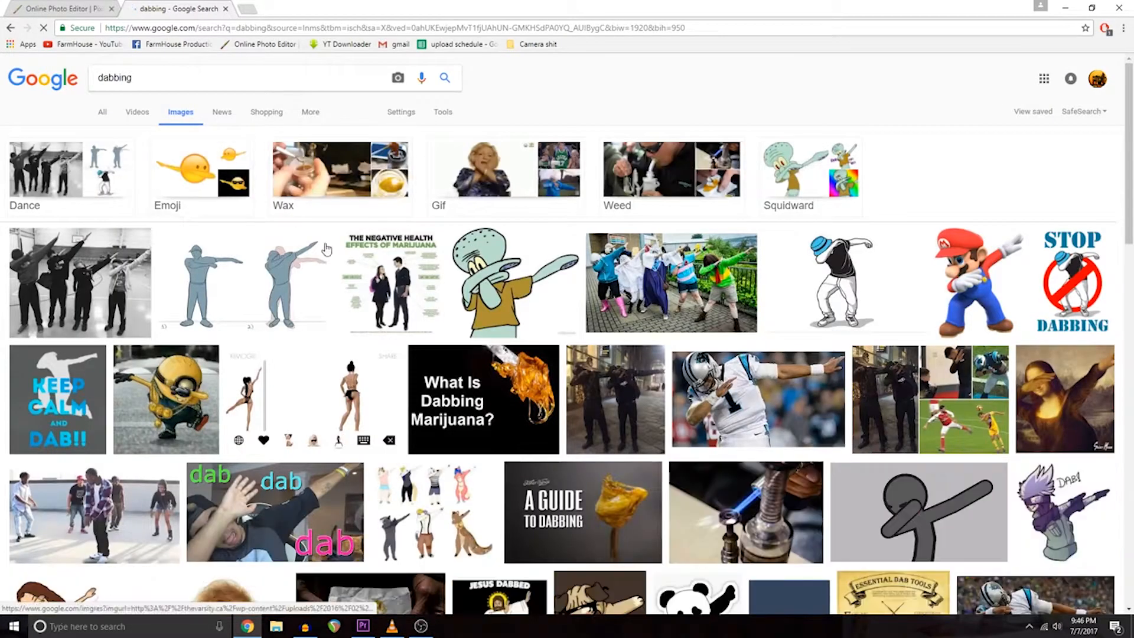
click(500, 293)
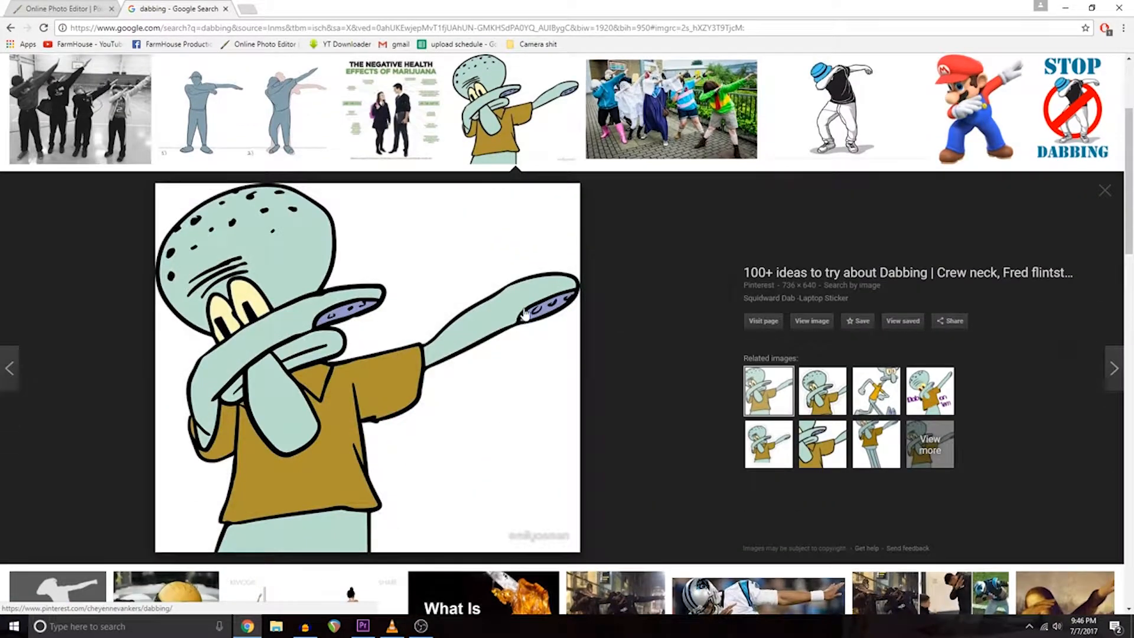
Step: Preview the dabbing Mario picture from the image results and save it as a PNG in Downloads
click(819, 133)
click(948, 105)
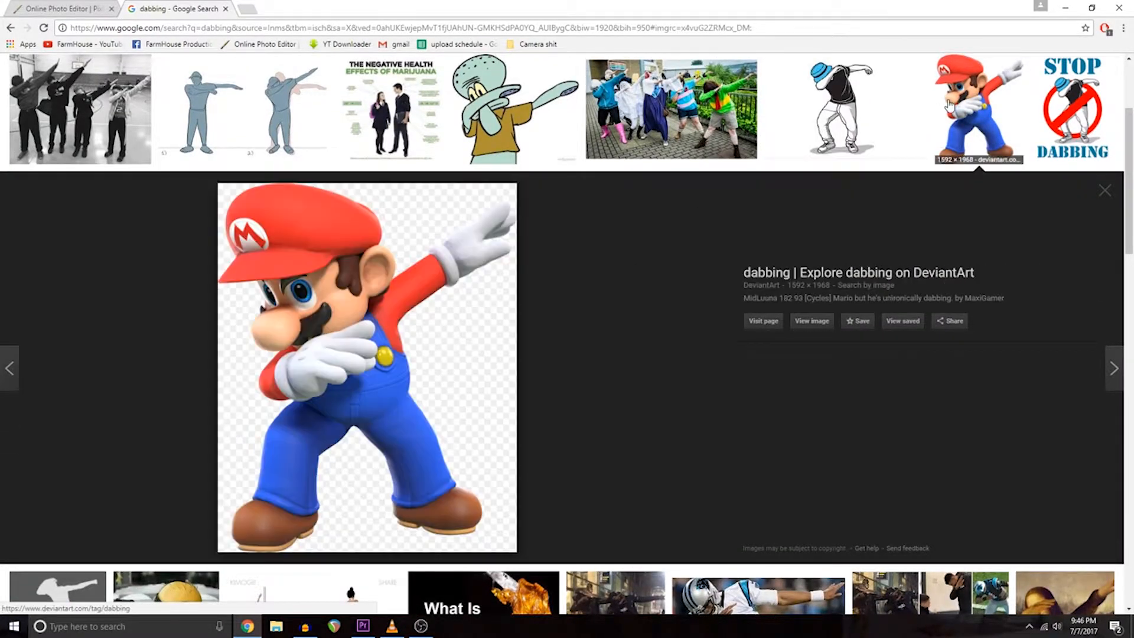
right_click(413, 278)
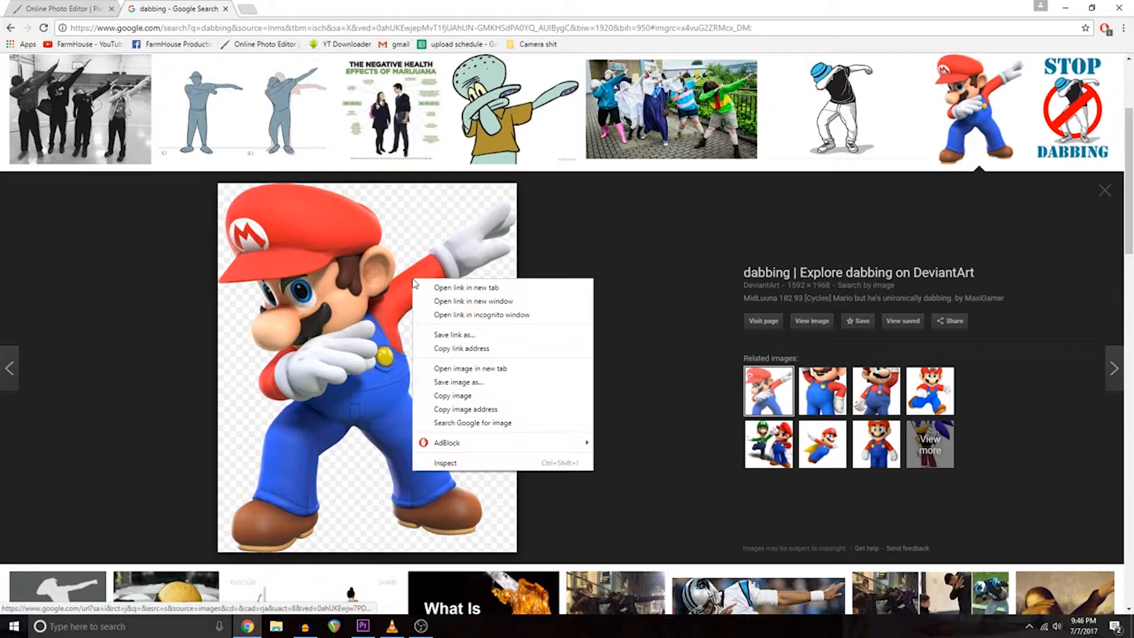
click(458, 382)
click(467, 305)
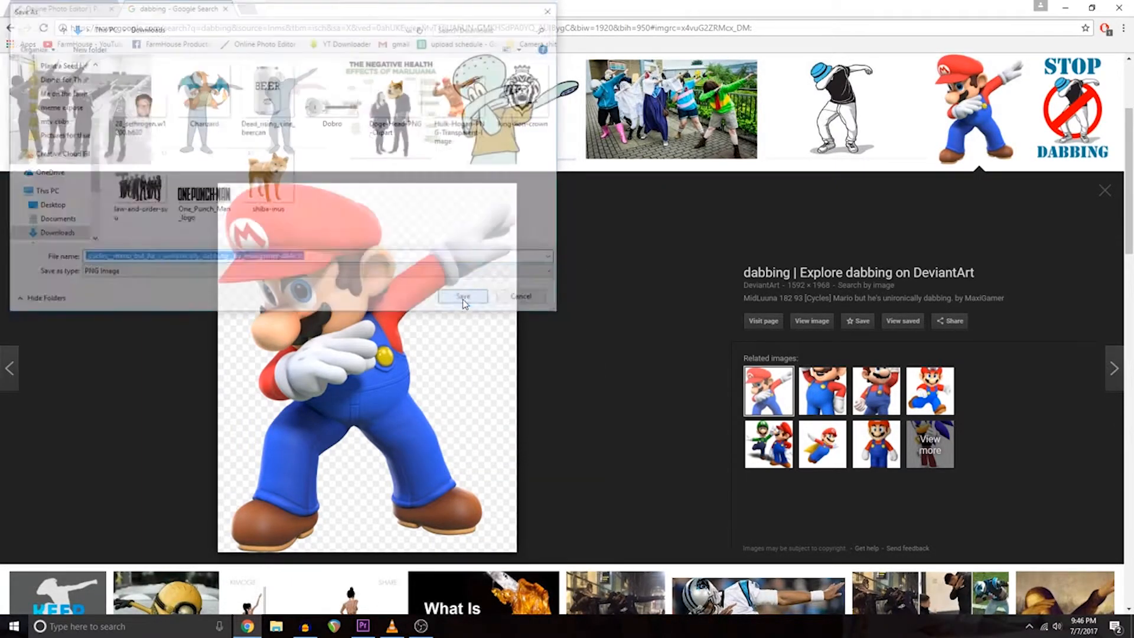
Step: Switch to the Pixlr editor and open the downloaded dabbing Mario PNG
click(89, 10)
click(16, 59)
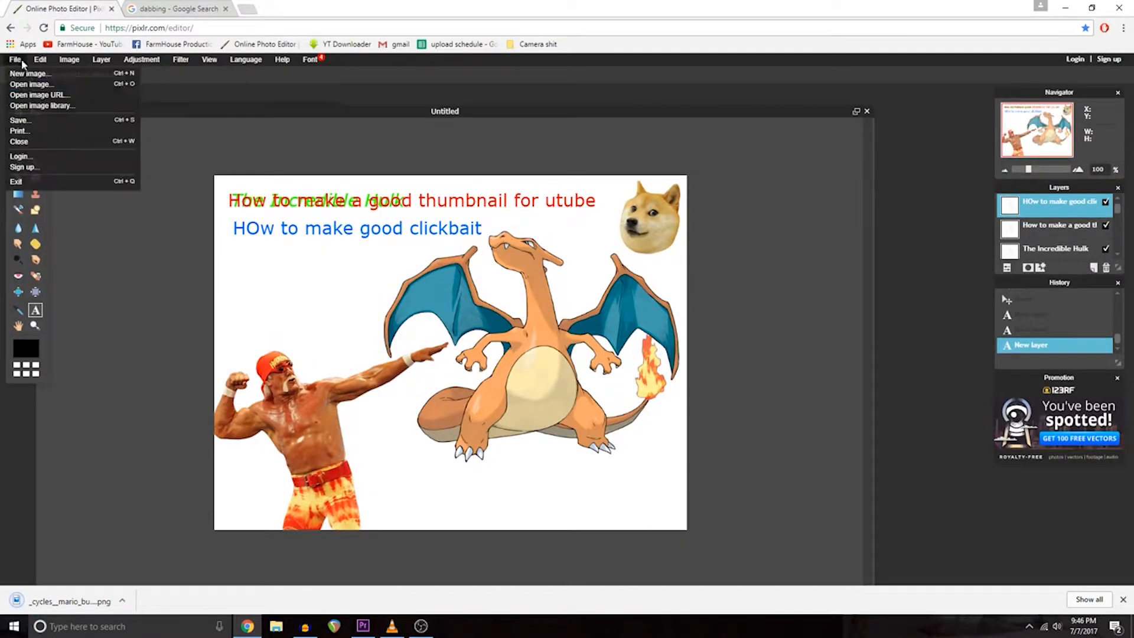
click(138, 106)
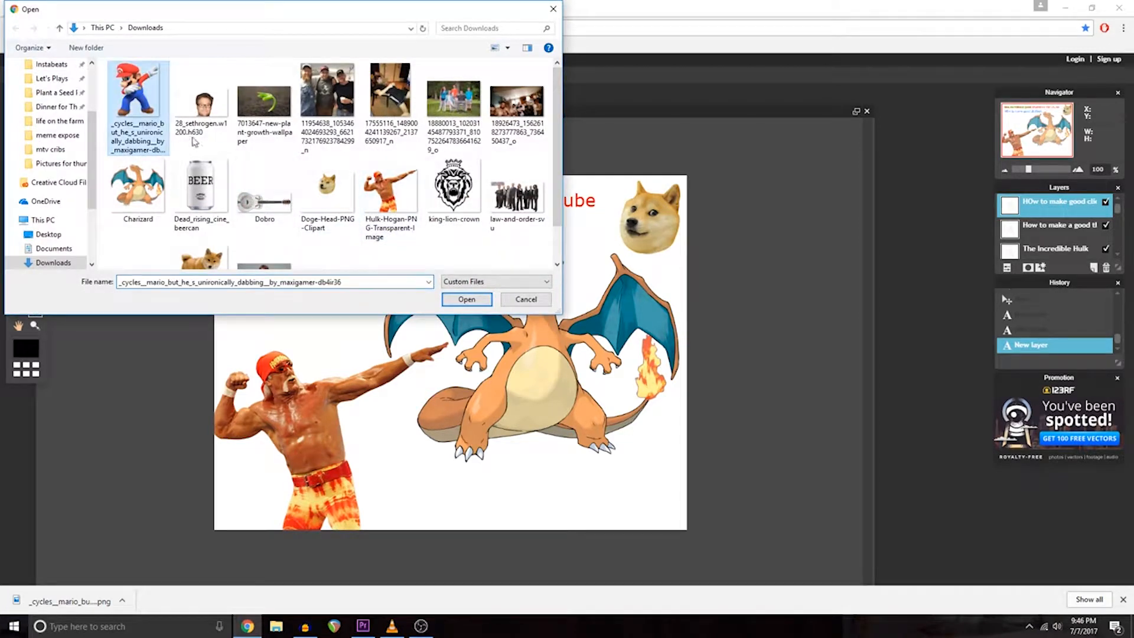
click(456, 299)
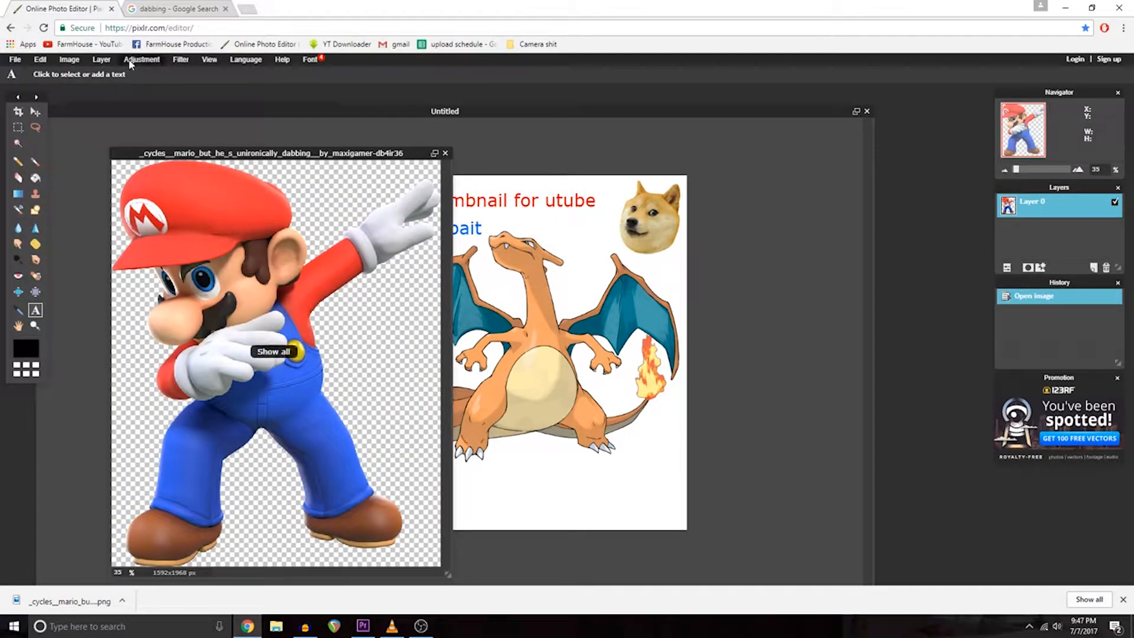
Step: Resize the Mario image to 300 pixels wide with proportions constrained
click(78, 61)
click(79, 73)
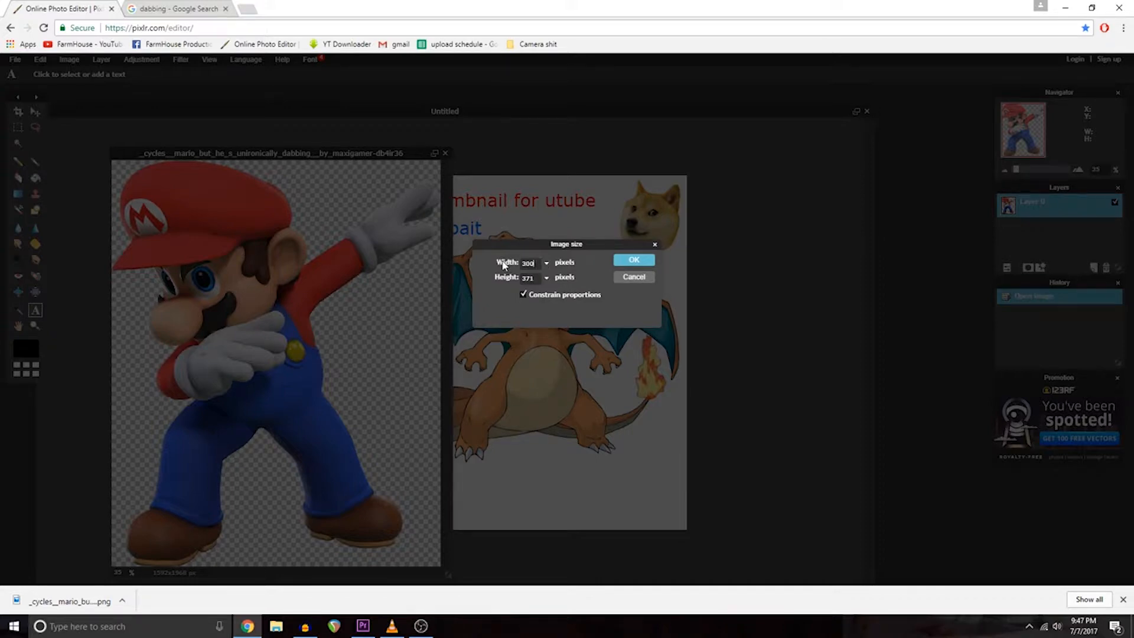
key(Return)
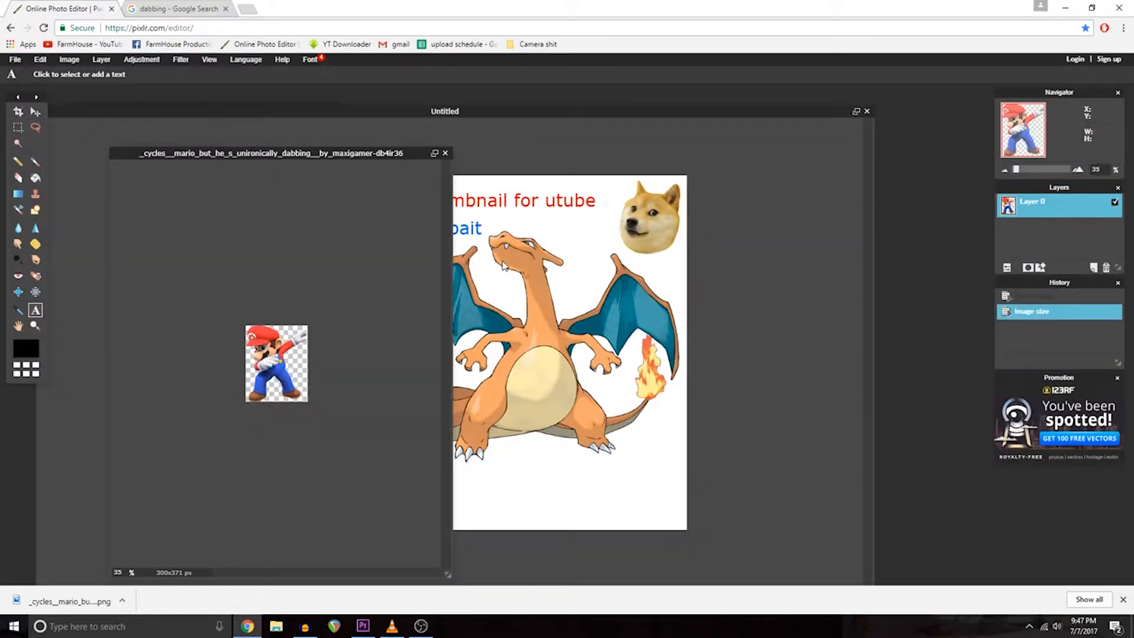
Step: Copy the whole Mario image into the thumbnail and move it to the canvas's lower-right area, in front of Charizard
click(17, 126)
right_click(176, 243)
click(206, 252)
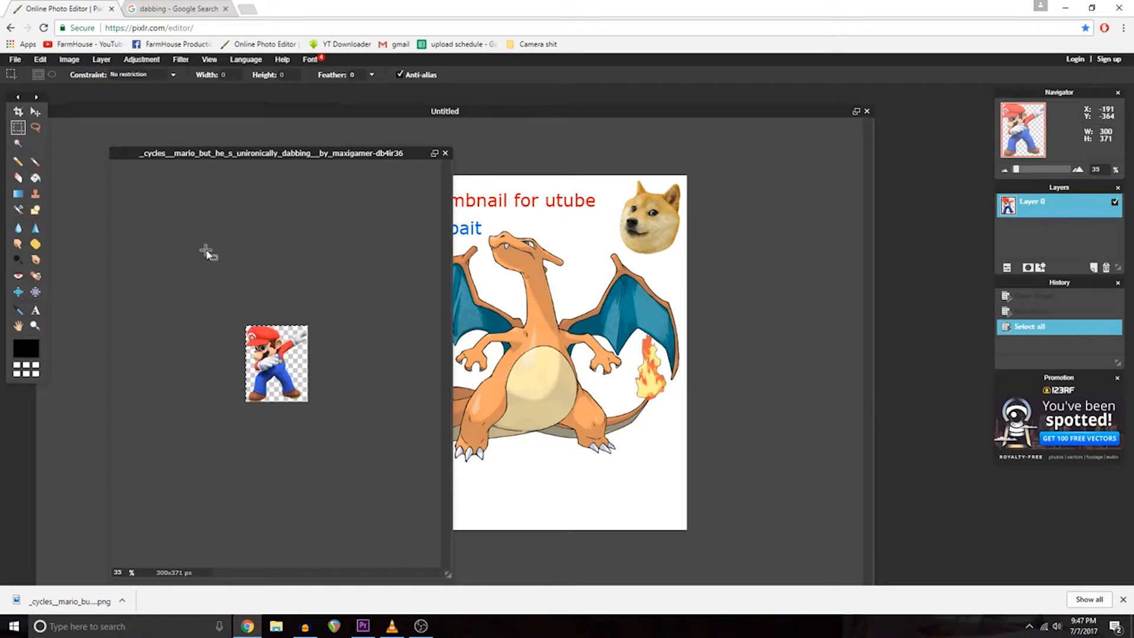
click(586, 124)
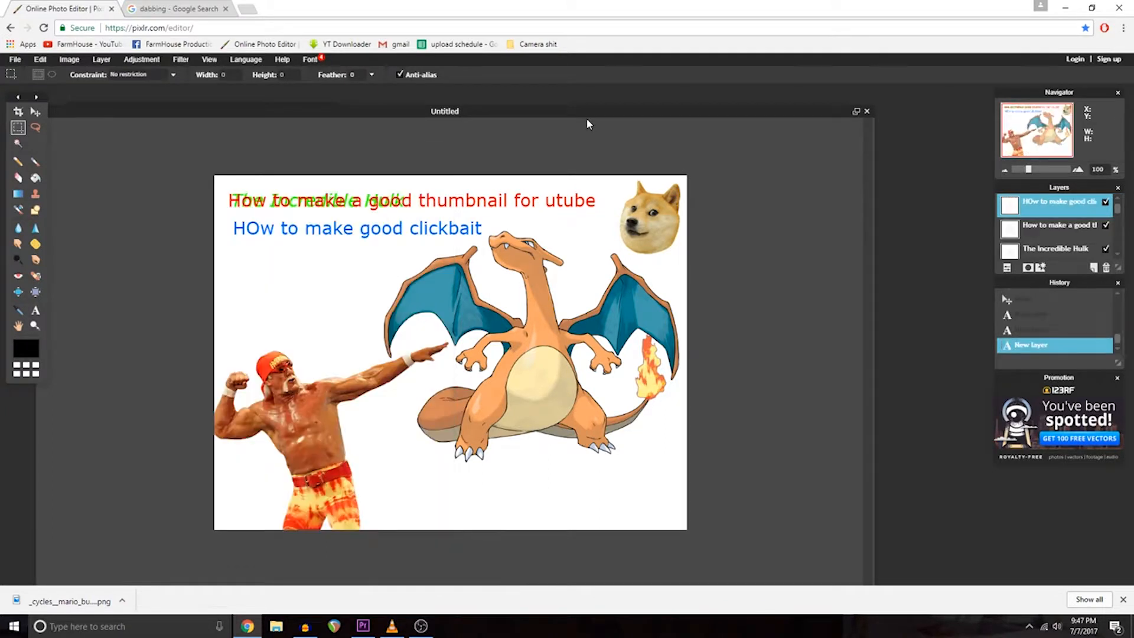
key(ctrl+v)
click(35, 112)
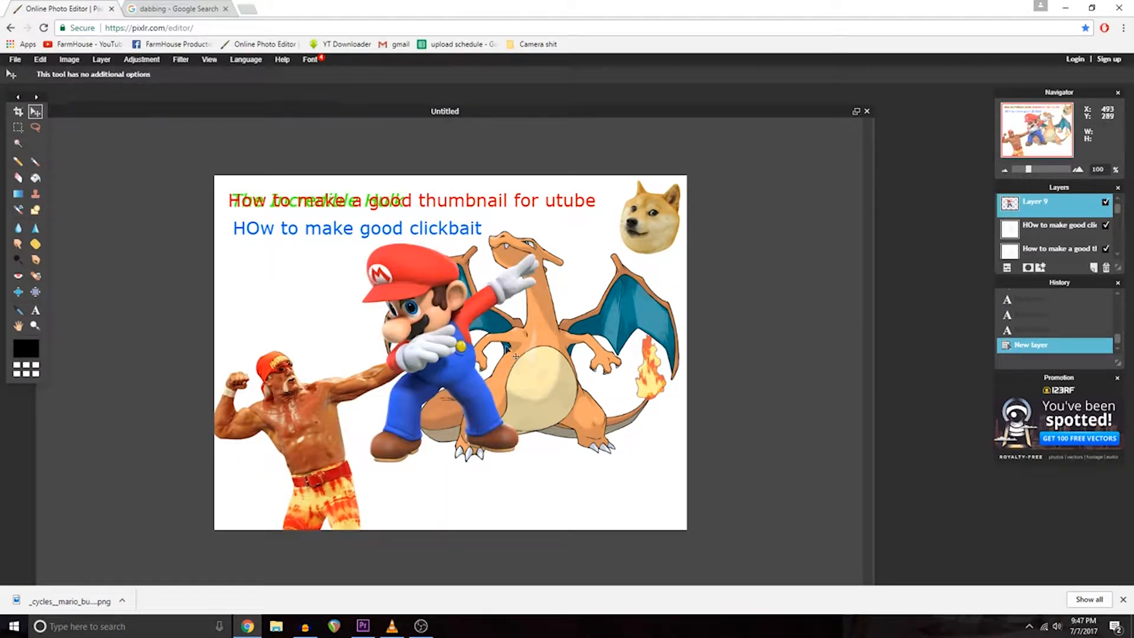
drag(474, 328, 609, 400)
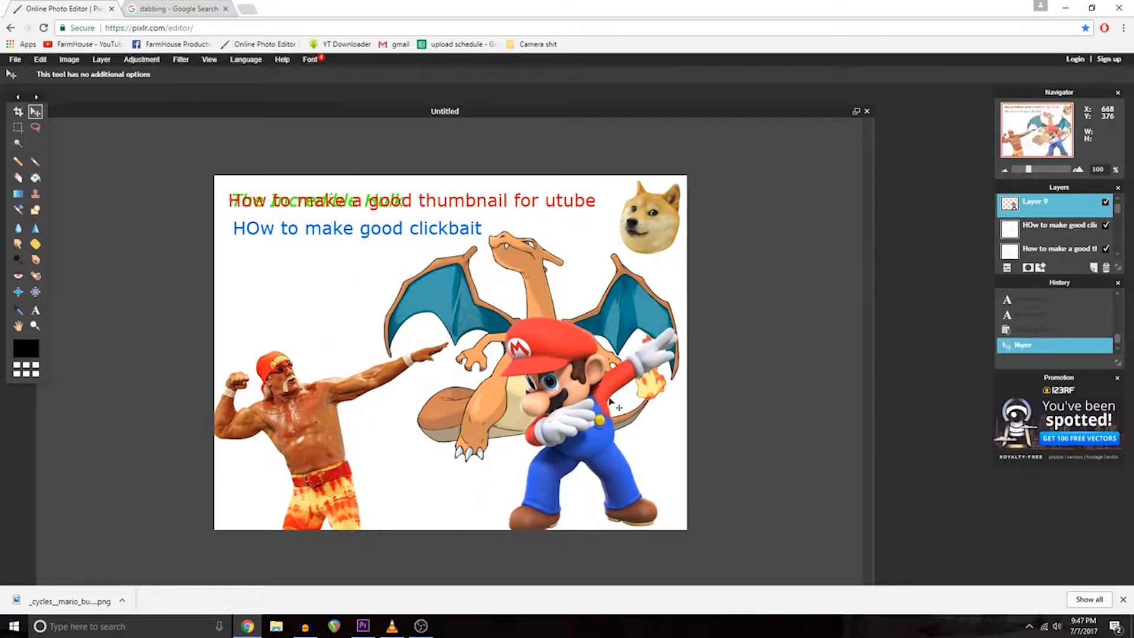
Step: Return to the Google tab and search images for "rick and morty"
click(174, 8)
scroll(198, 94, up, 3)
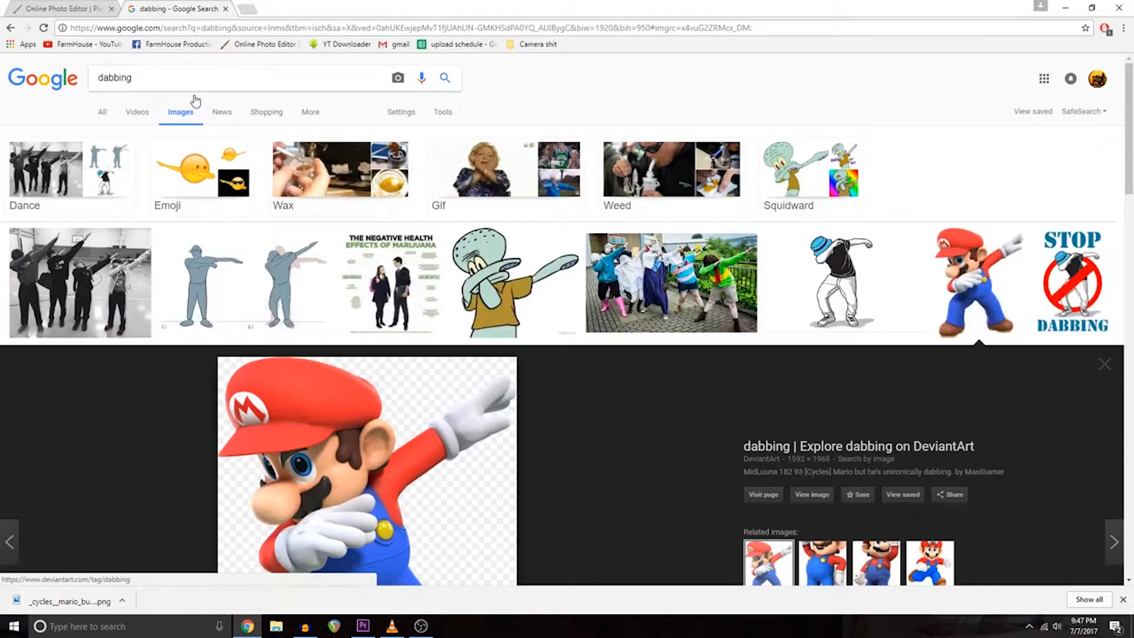
double_click(186, 80)
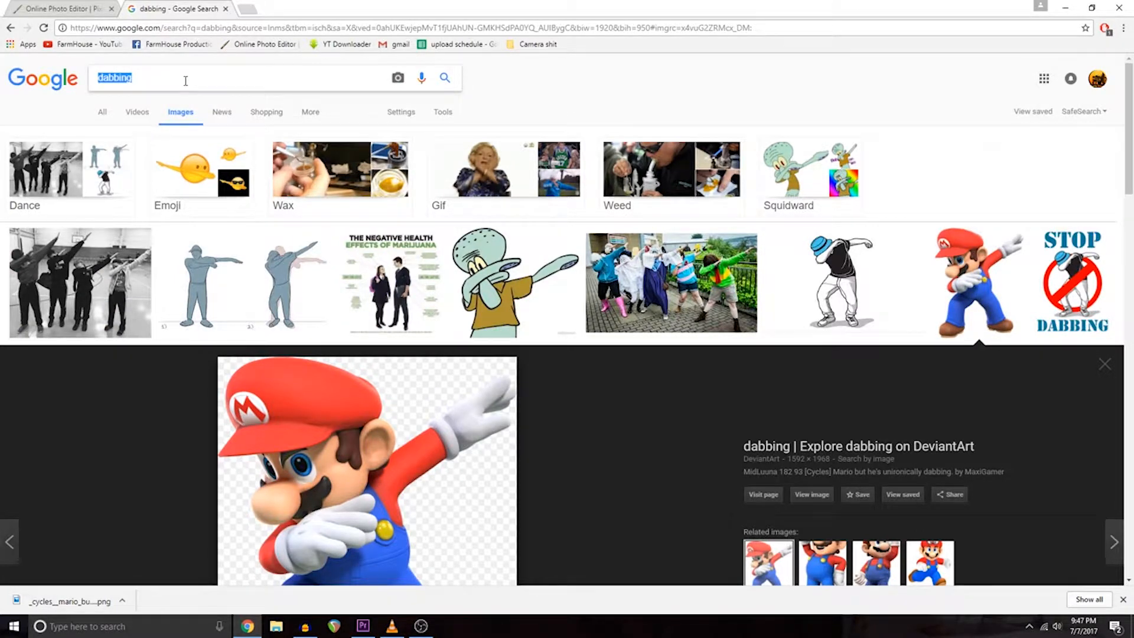
text(rick and )
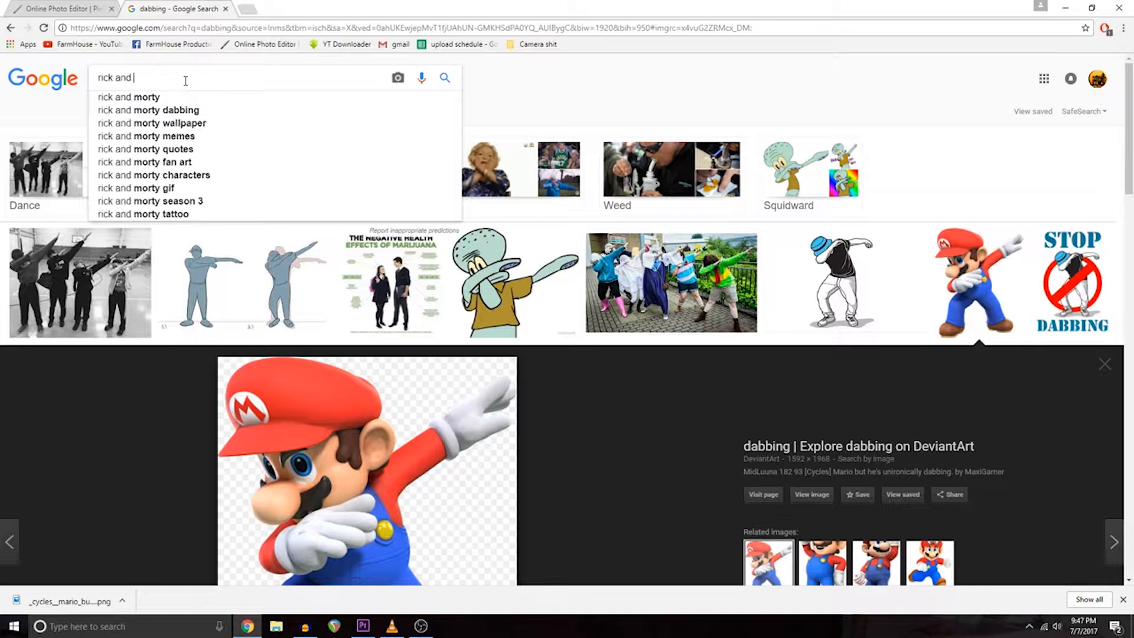
text(morty)
key(Return)
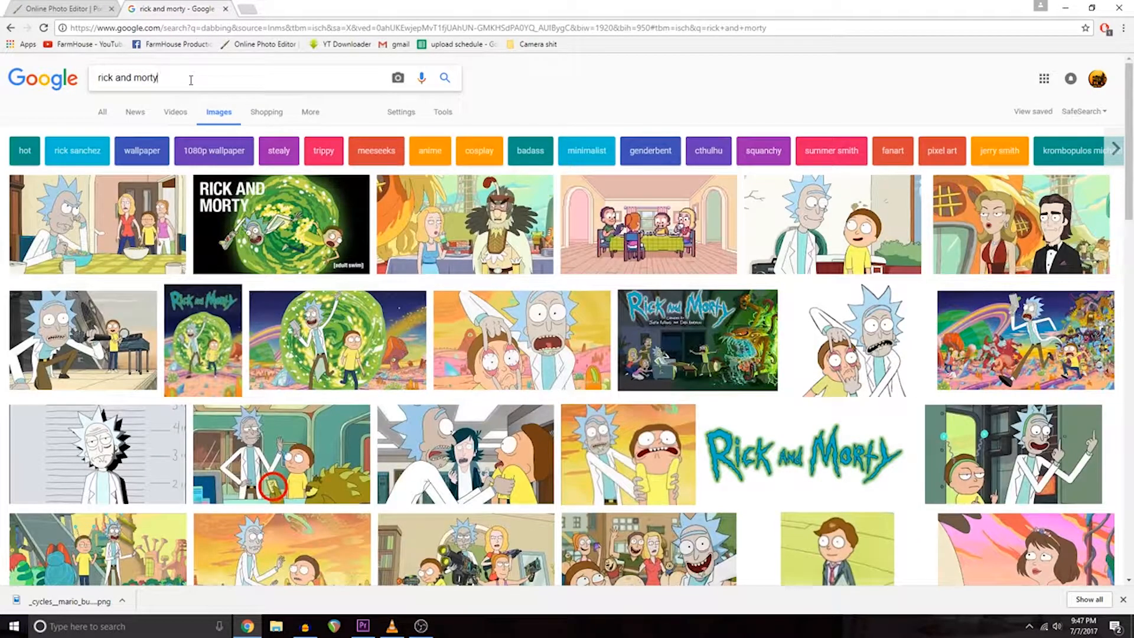
Step: Narrow the image search to "rick and morty dabbing", preview the wooden Dab Rick pin, and close the preview
click(189, 77)
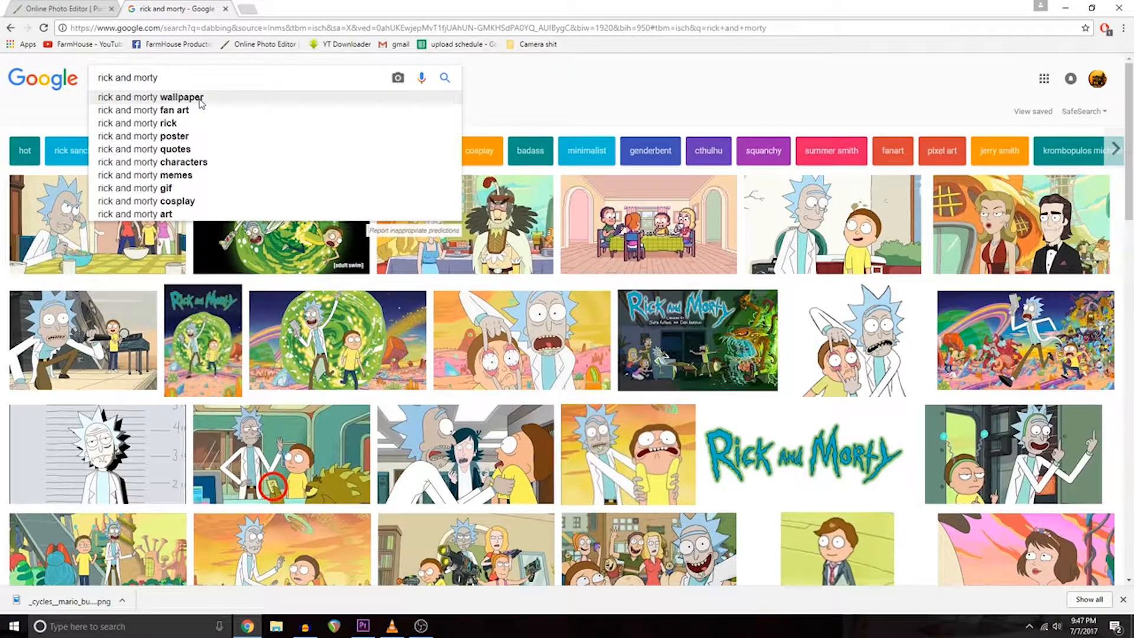
text(da)
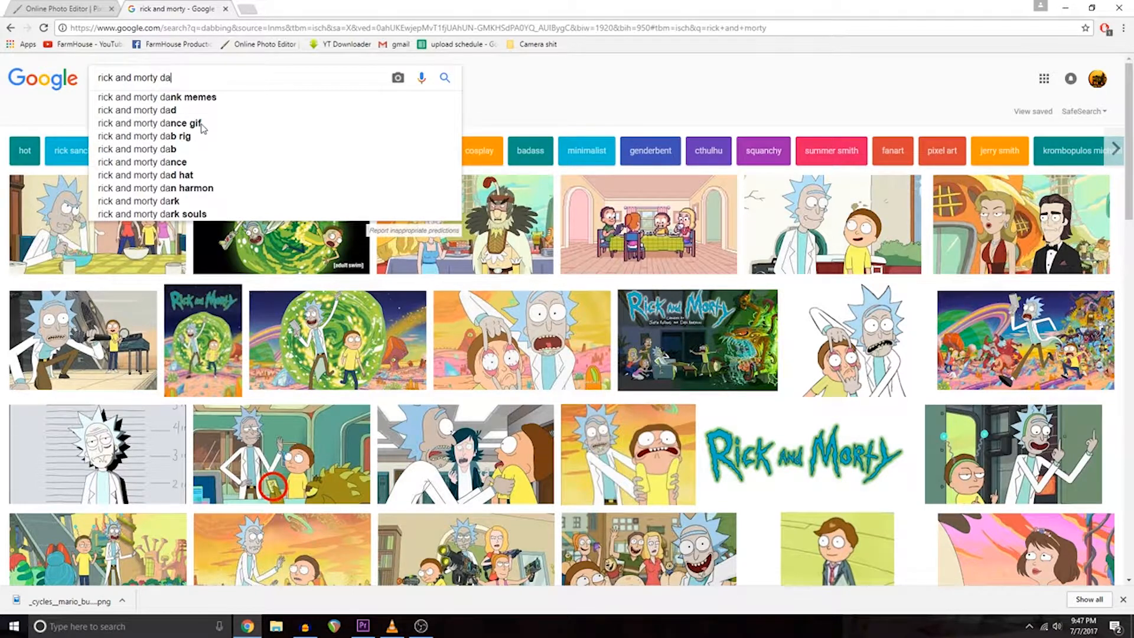
text(bbing)
key(Return)
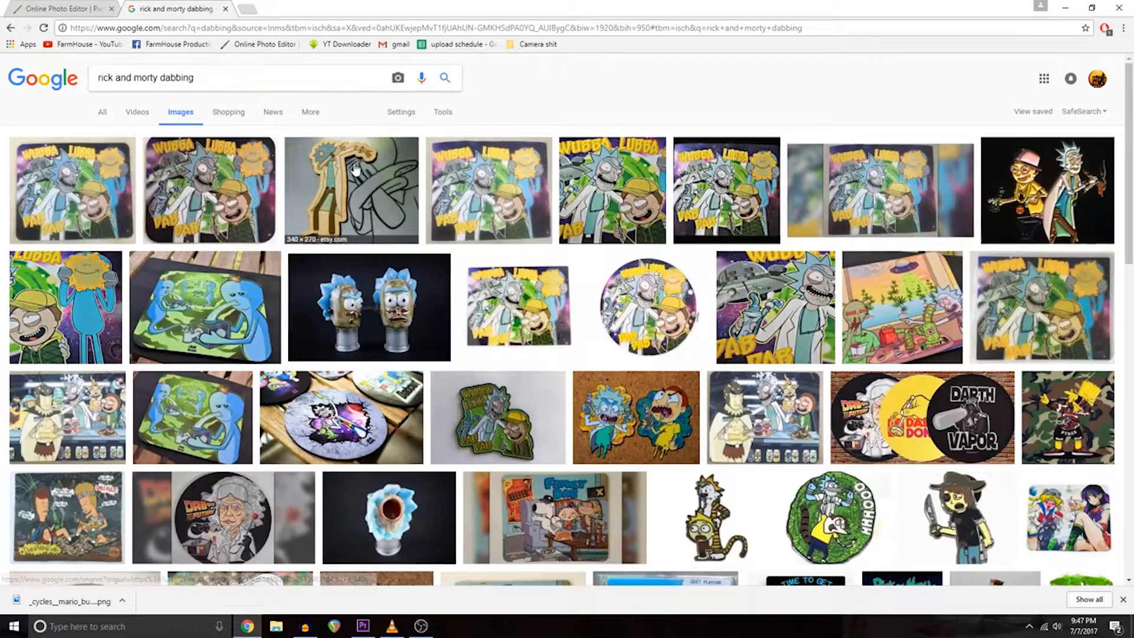
click(353, 162)
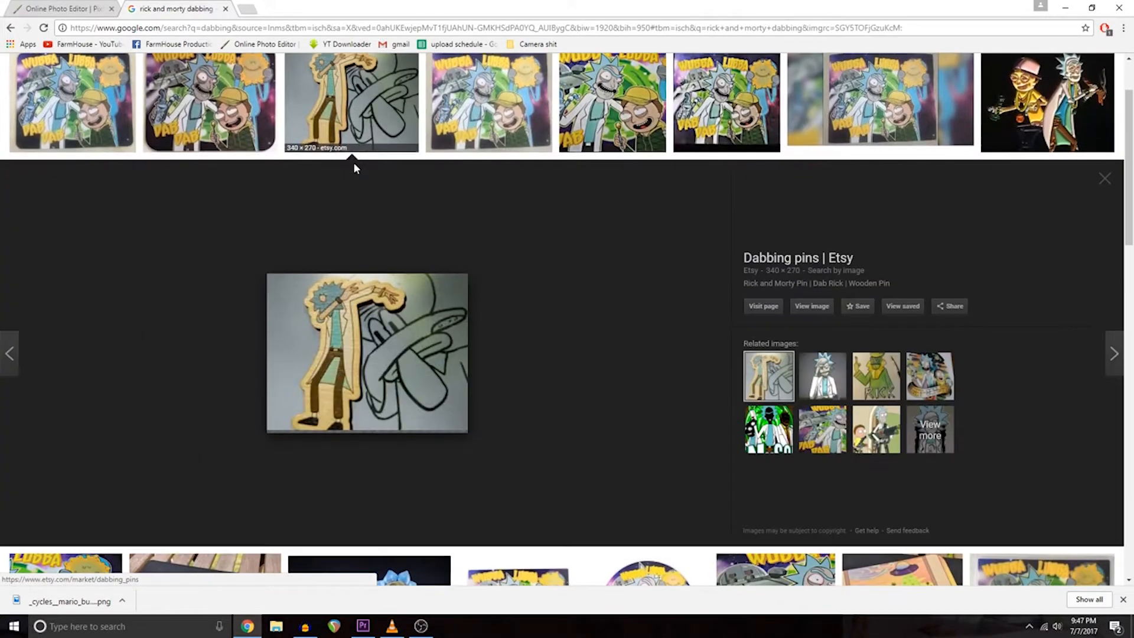
click(356, 123)
click(52, 7)
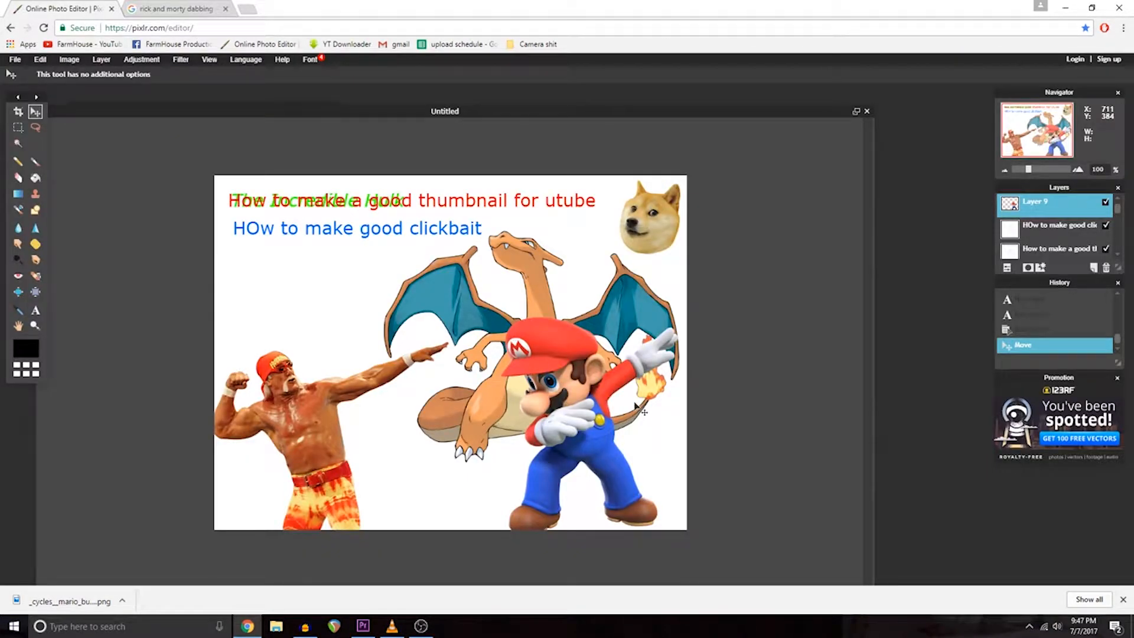
click(139, 9)
scroll(262, 153, up, 3)
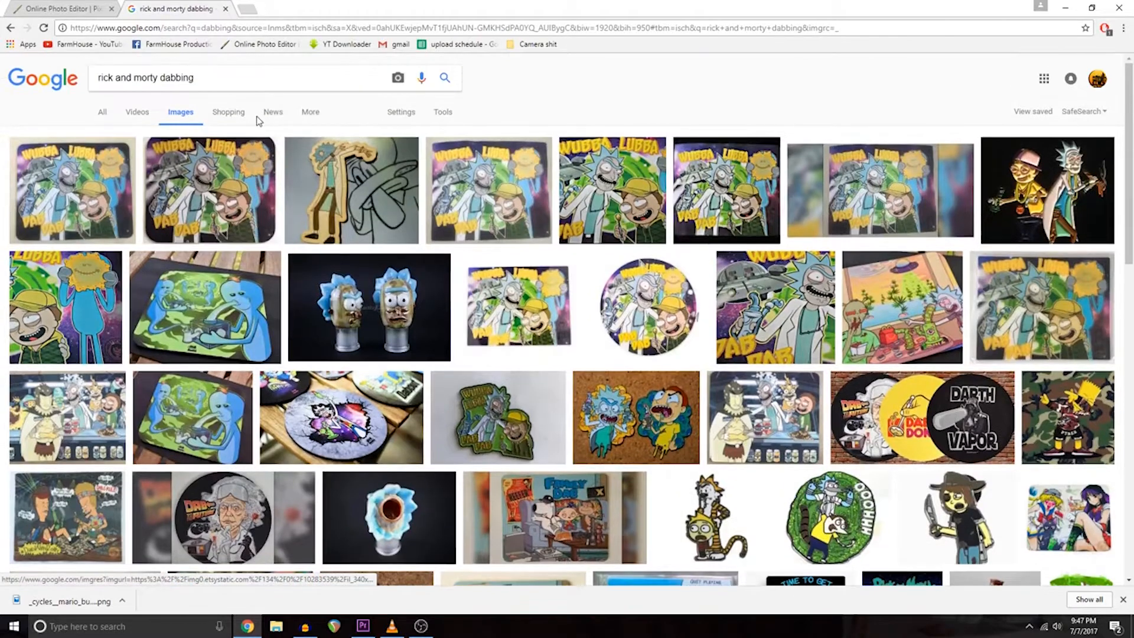
Step: Start a fresh Google search for "dog poo pngf", accept the spelling "dog poop png", and show the image results
triple_click(264, 84)
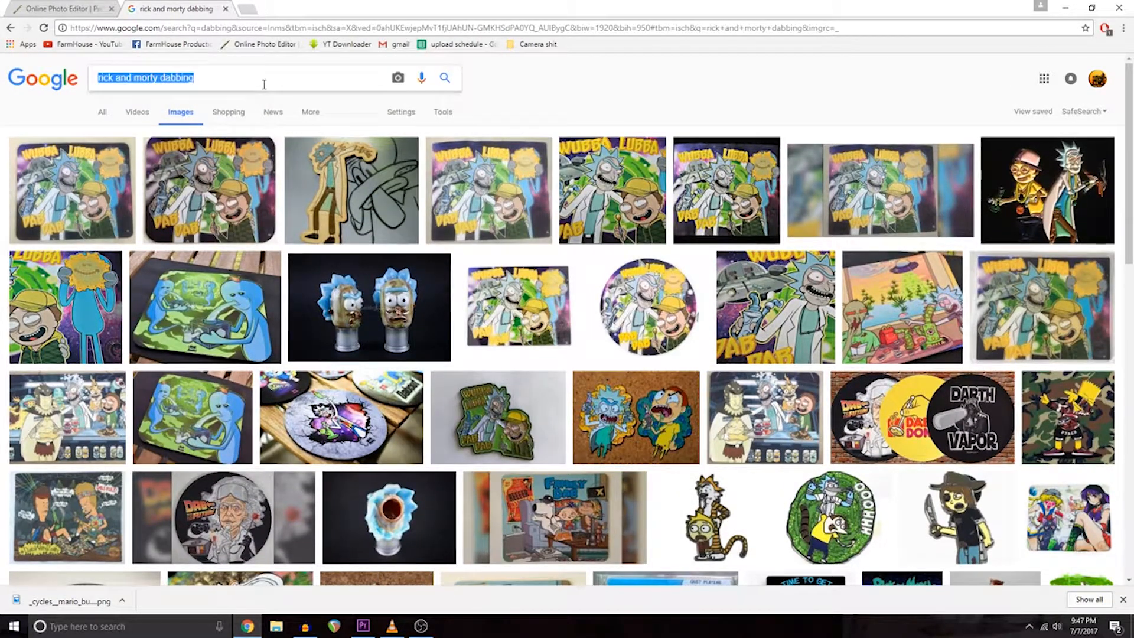
click(21, 83)
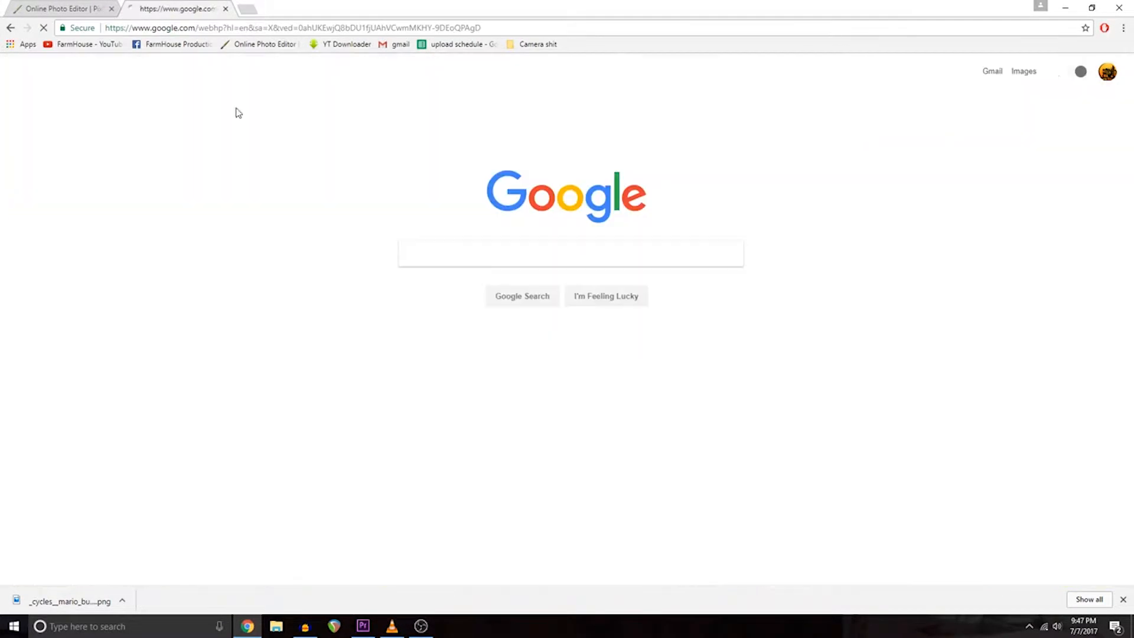
click(509, 254)
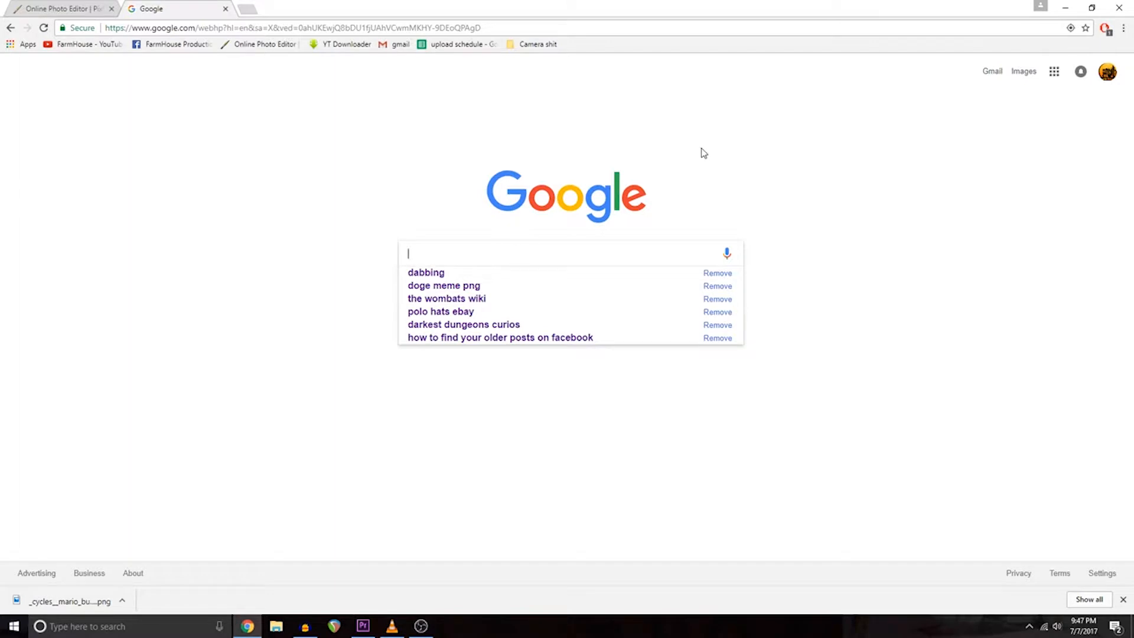
text(do)
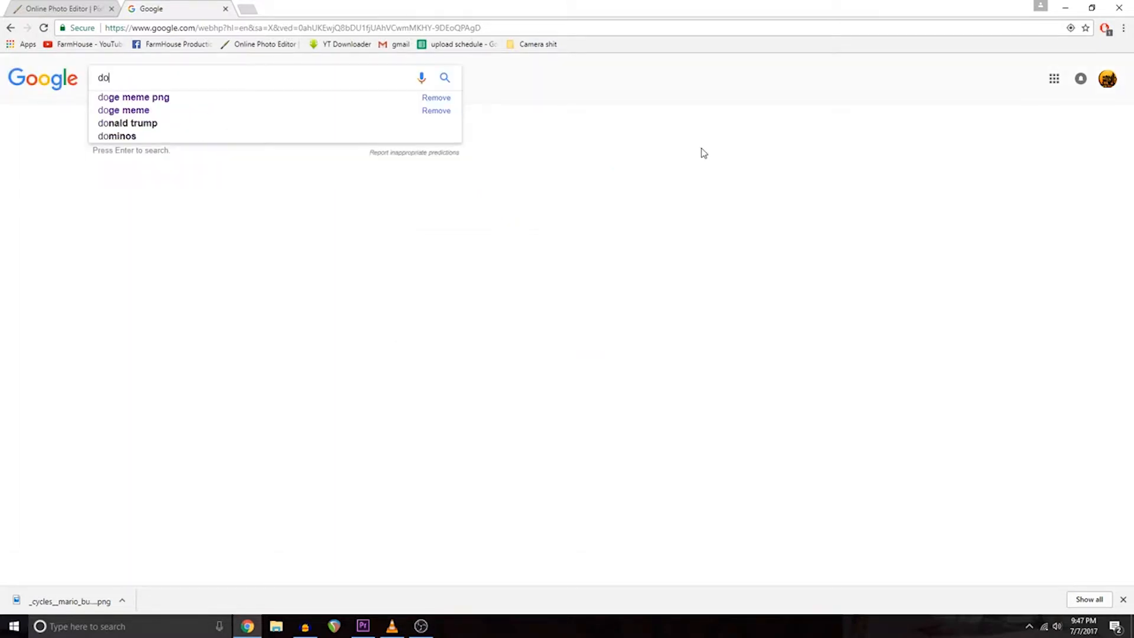
text(g poo )
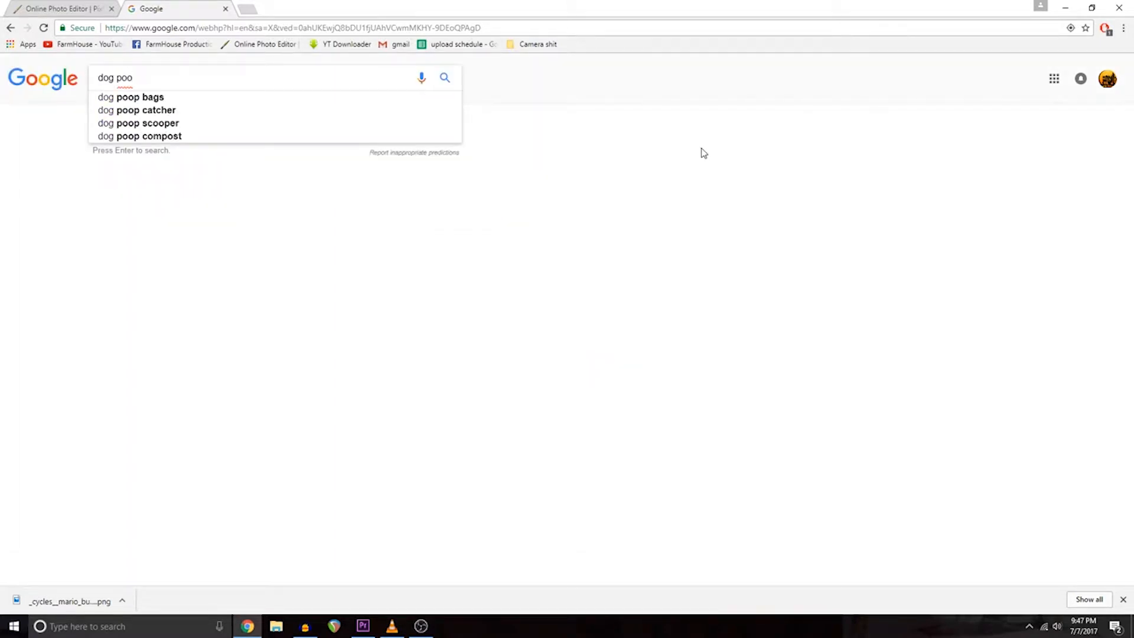
text(pngf)
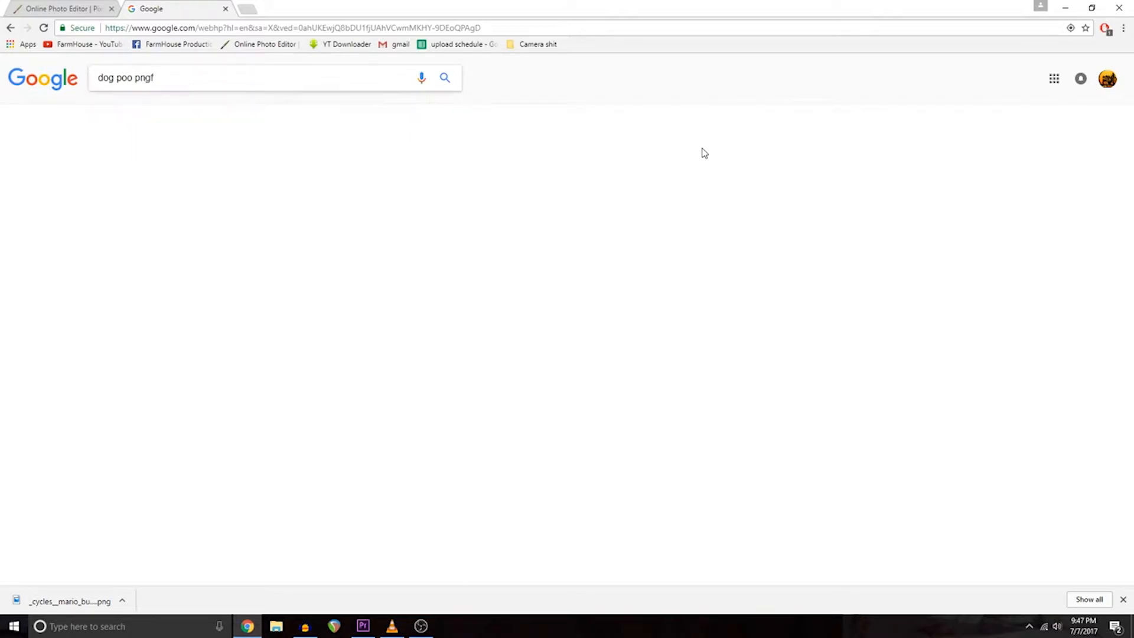
click(236, 168)
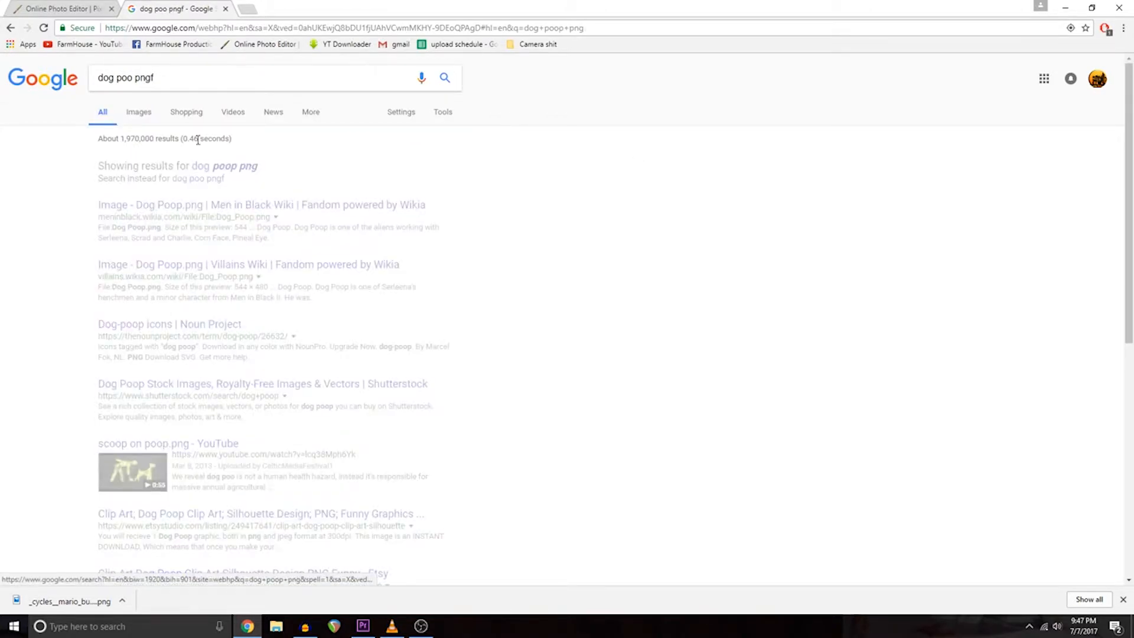
click(146, 116)
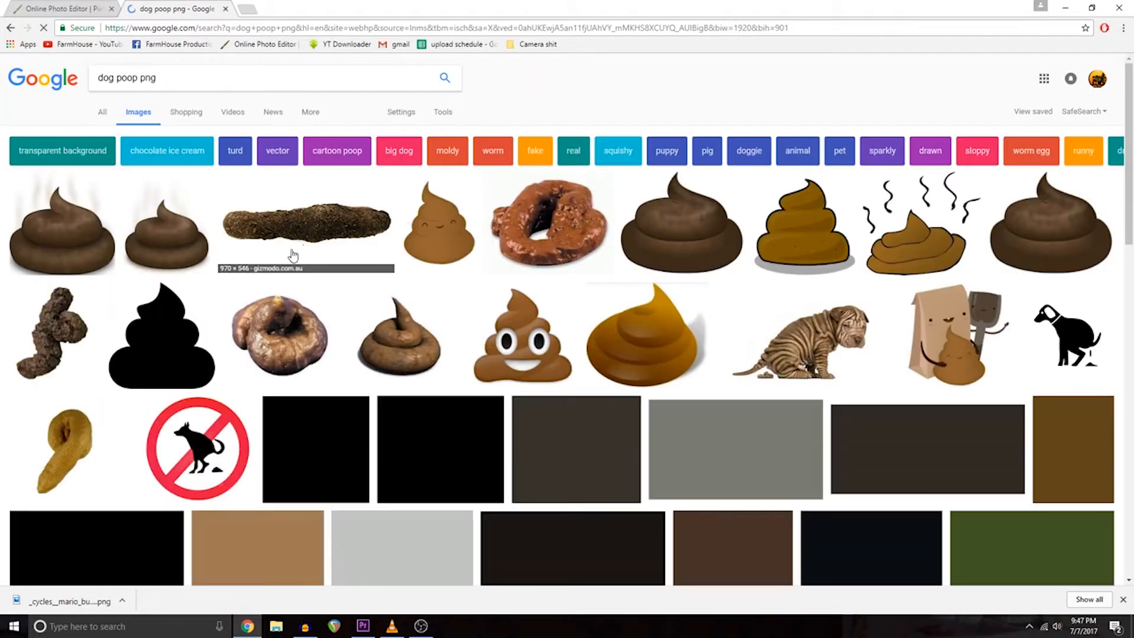
Step: Preview the smiling brown poop illustration and save it as poo.png in Downloads
click(445, 228)
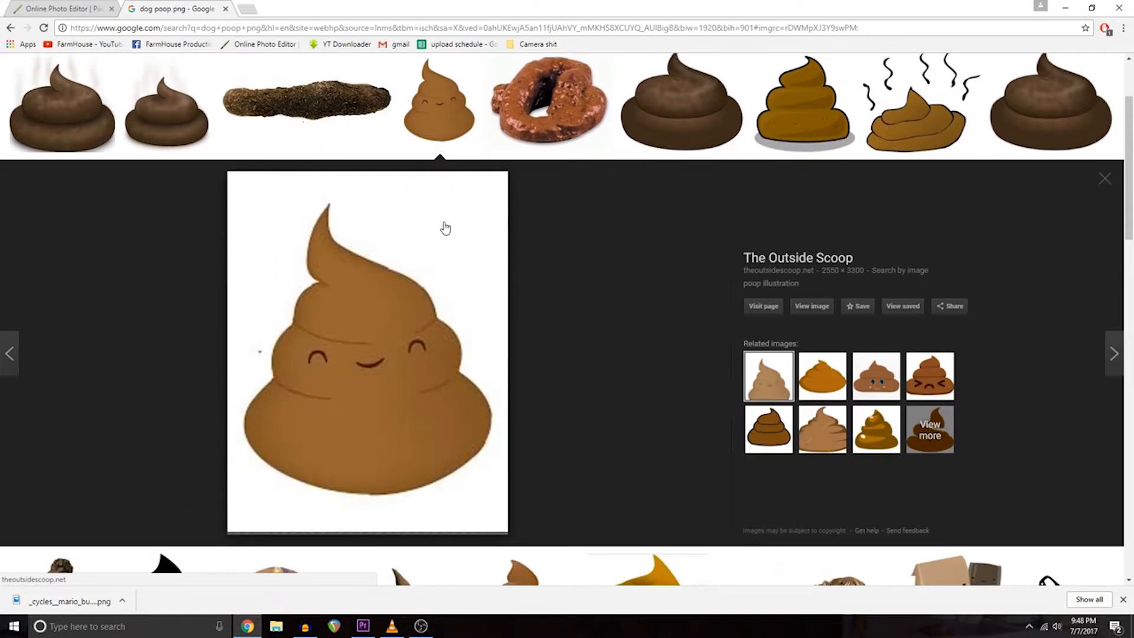
right_click(388, 321)
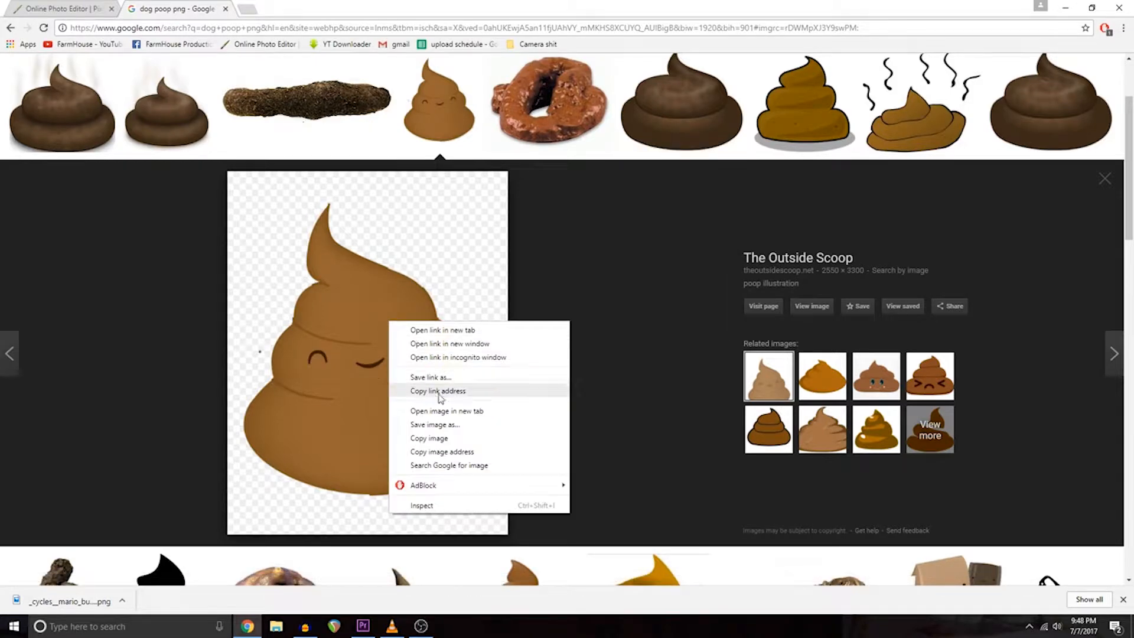
click(438, 423)
click(463, 300)
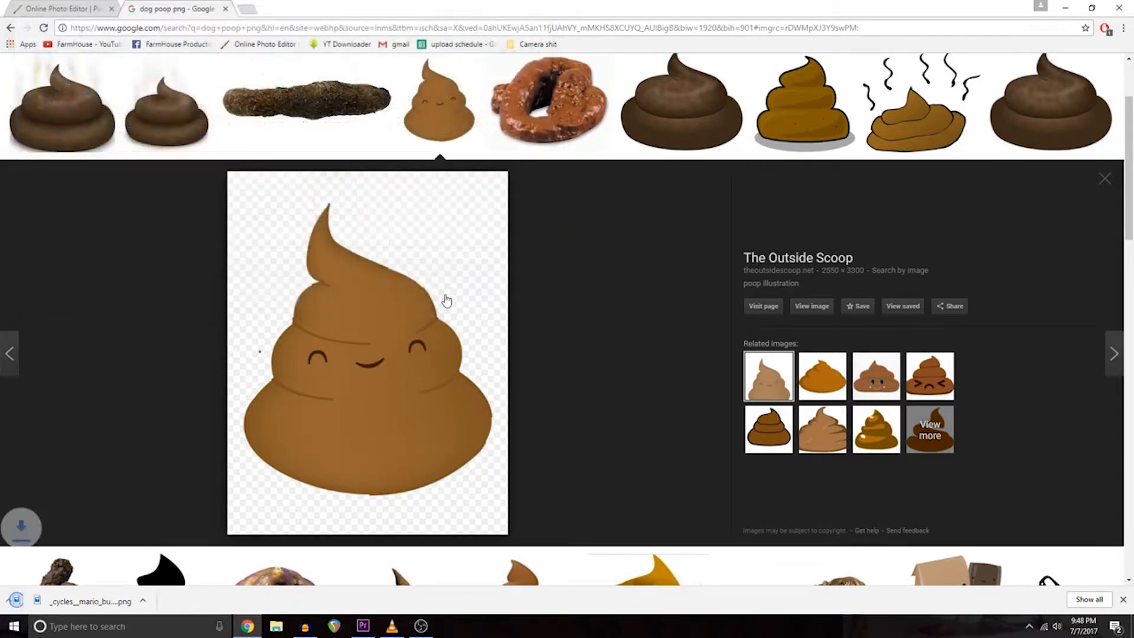
Step: Return to the Pixlr editor tab and open the poo image from the Downloads folder
click(65, 8)
click(14, 59)
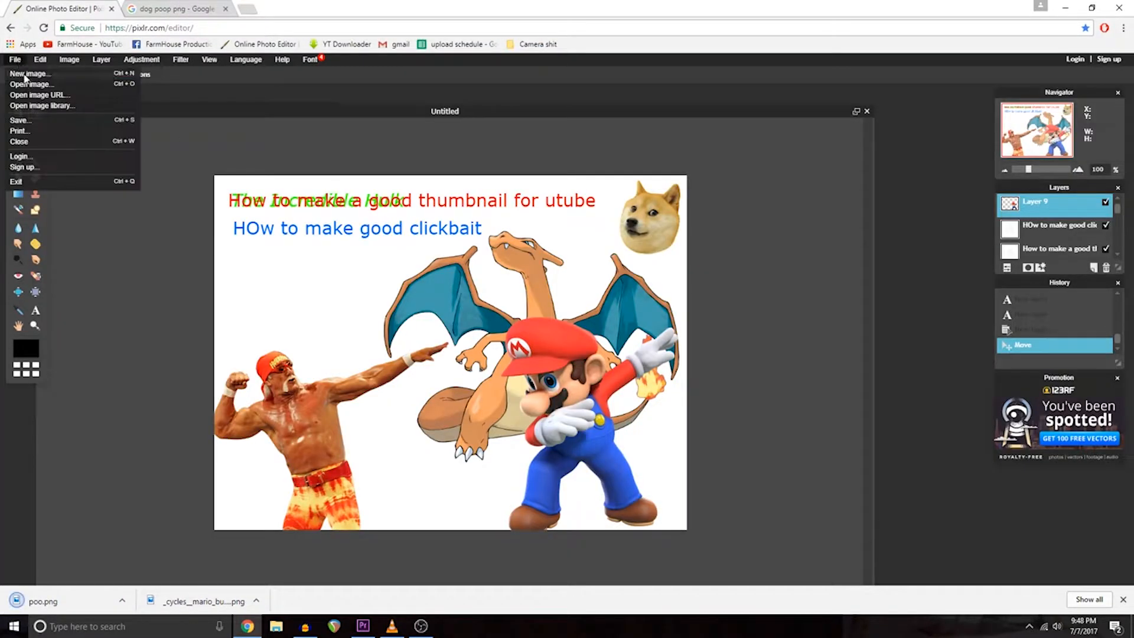
click(45, 93)
scroll(370, 156, down, 1)
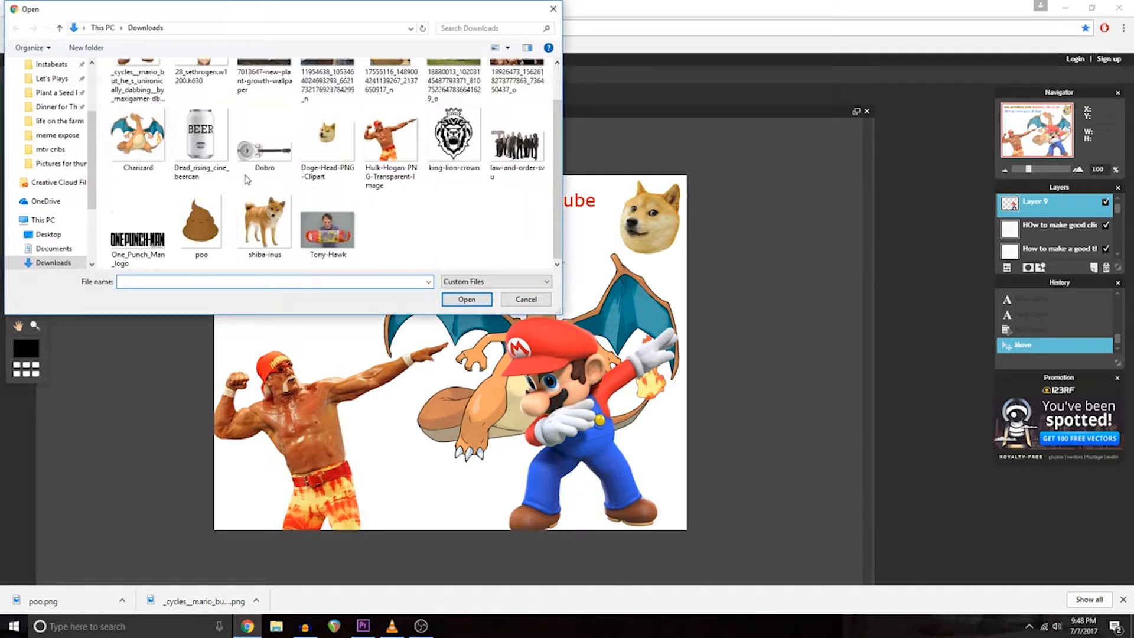
click(201, 227)
click(479, 302)
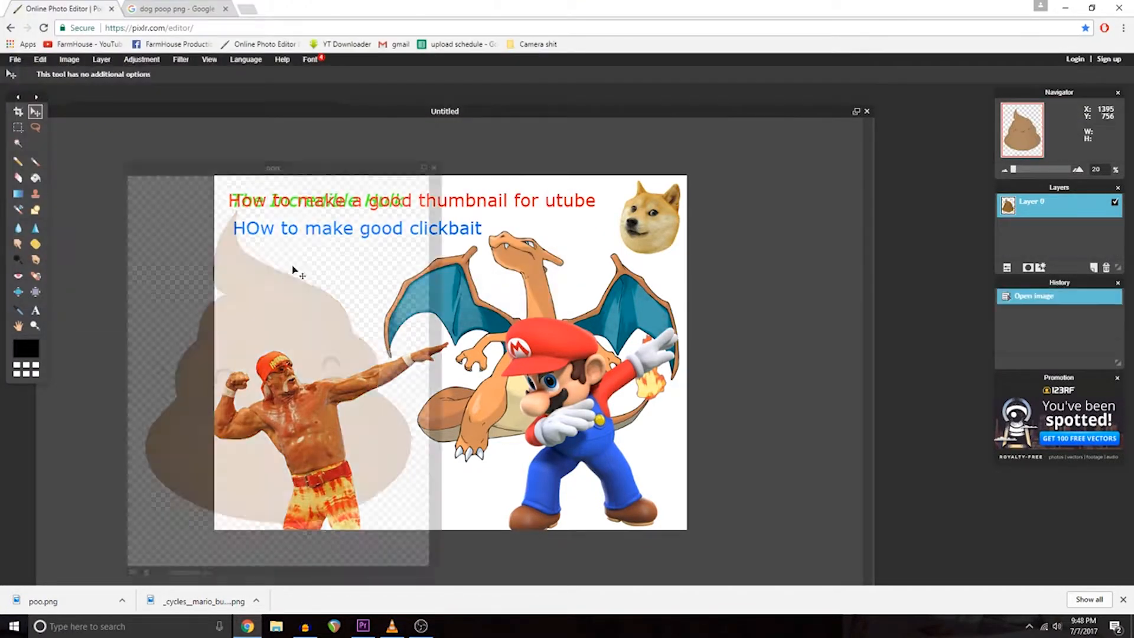
Step: Resize the poo image to 200 pixels wide with its proportions constrained
click(69, 59)
click(87, 83)
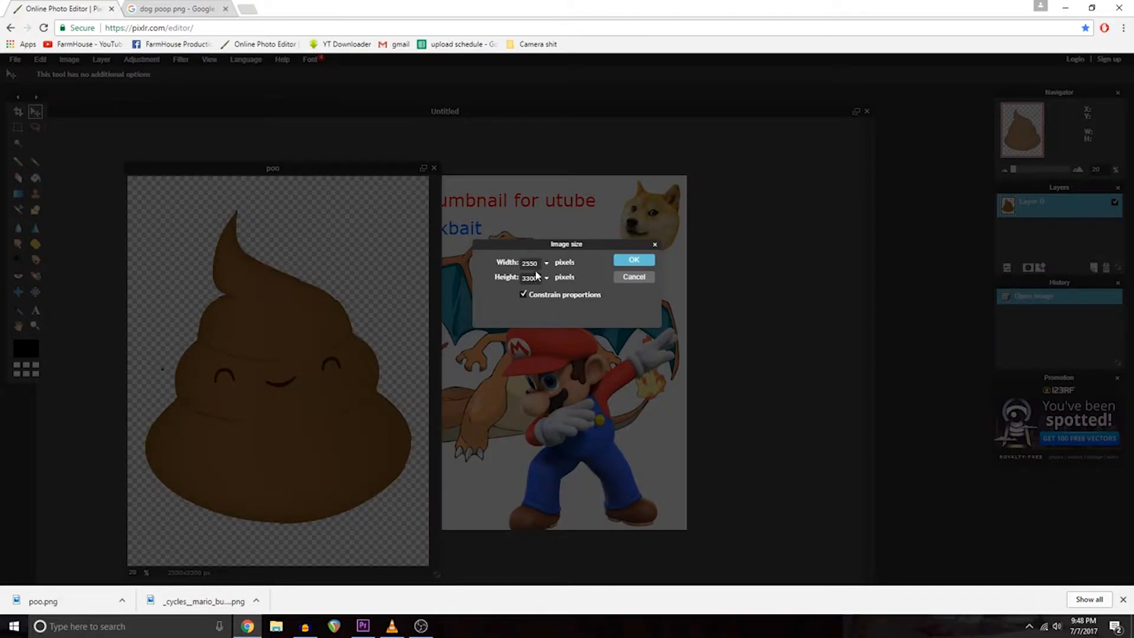
text(200)
key(Return)
Step: Select the entire resized poo image and copy it
click(19, 127)
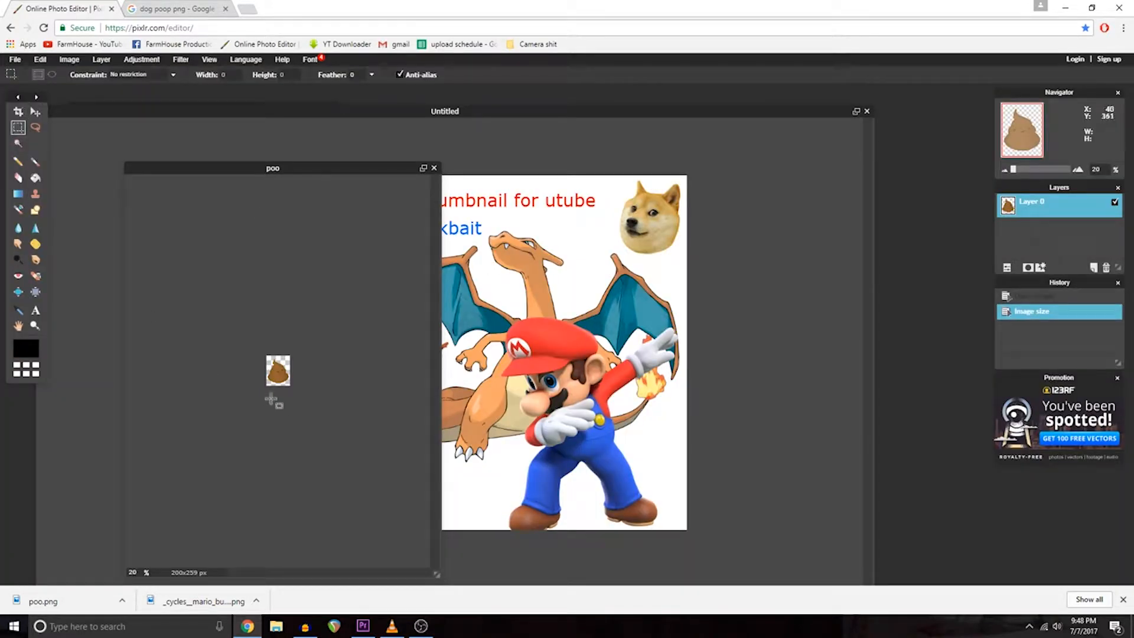
right_click(240, 347)
click(255, 356)
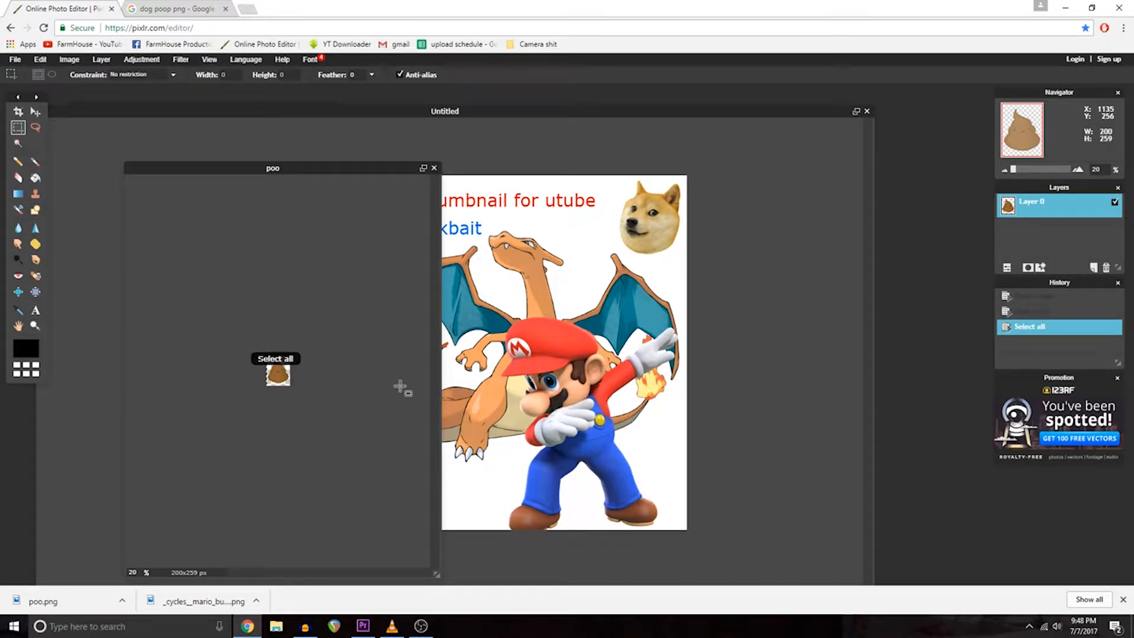
key(ctrl+c)
Step: Paste the poop into the Untitled thumbnail as a new layer and place it in front of Mario's legs
click(671, 125)
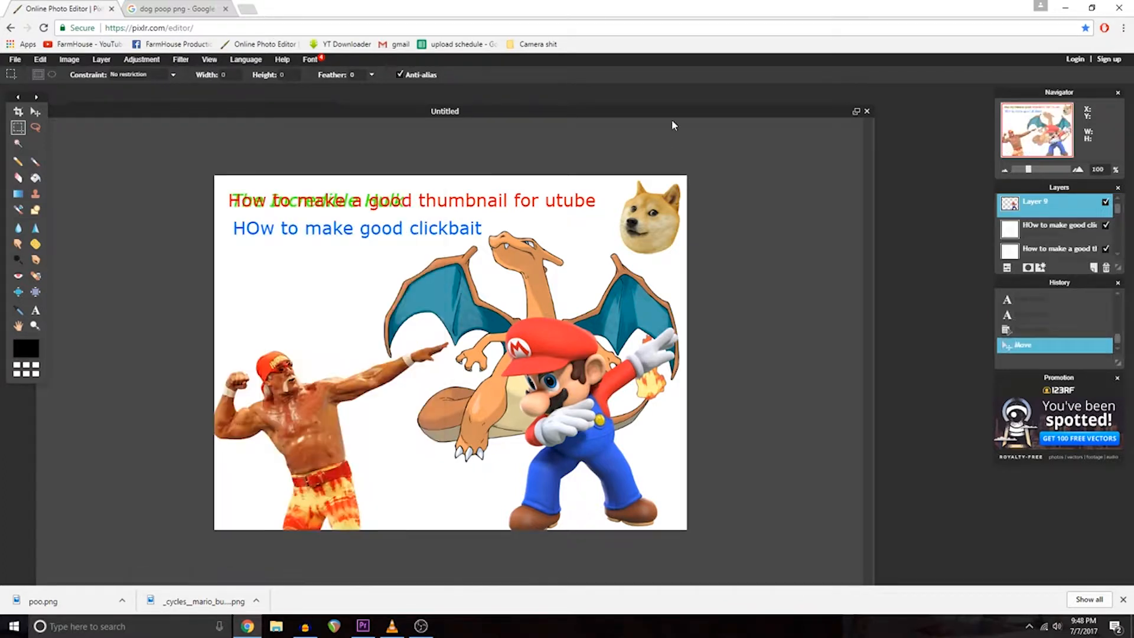
key(ctrl+v)
key(v)
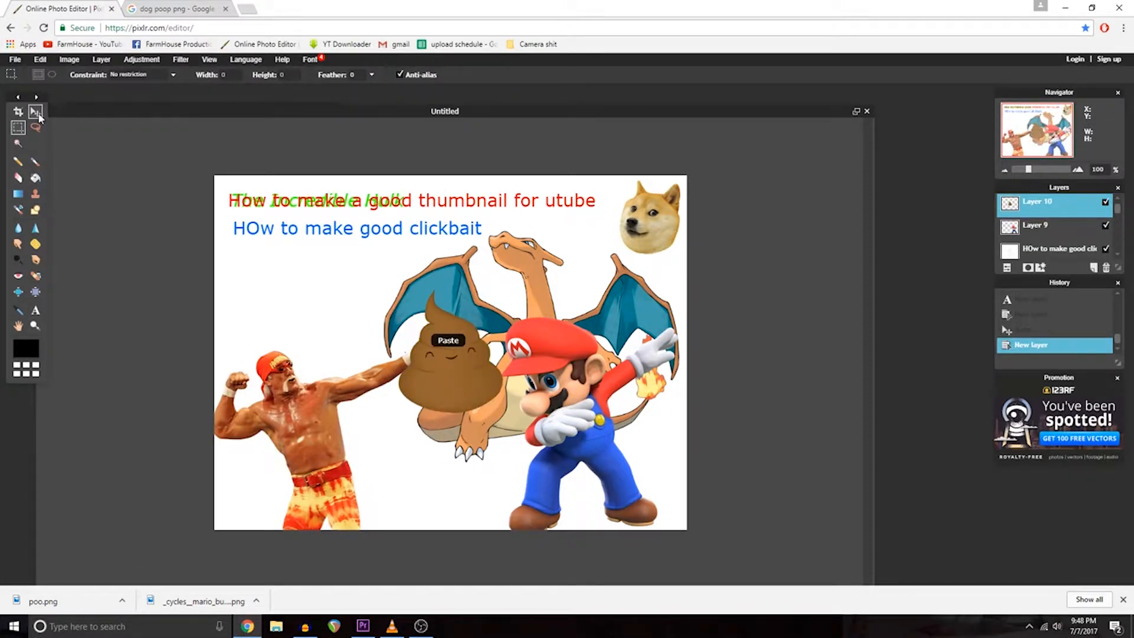
drag(424, 378, 549, 499)
Step: Return to the Google tab and search images for "snoopdogg png"
click(180, 6)
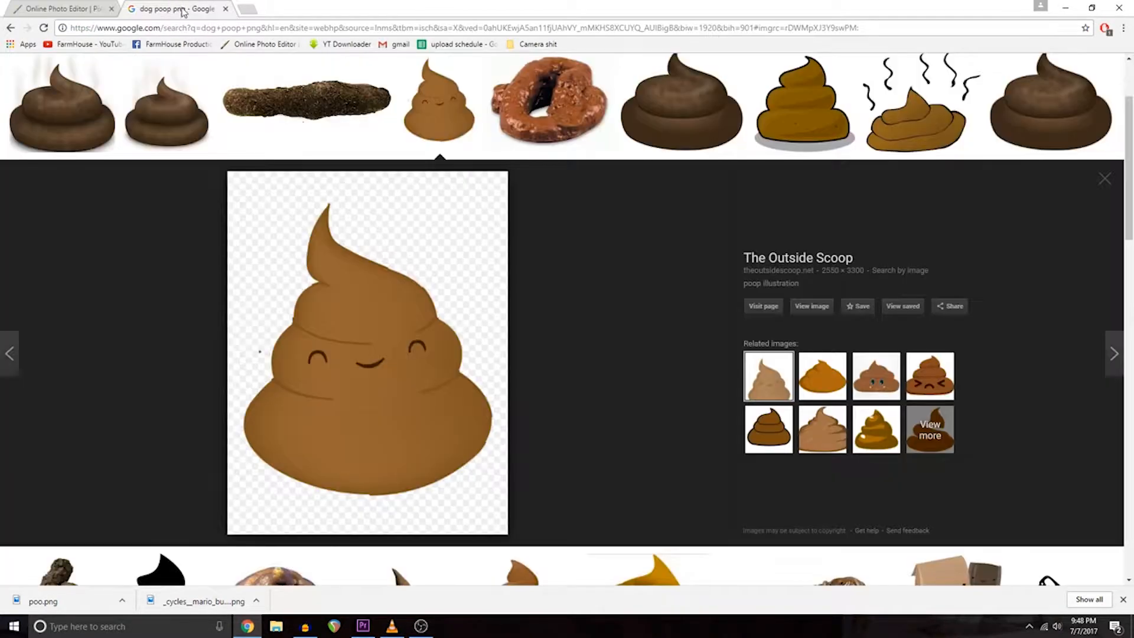
triple_click(212, 82)
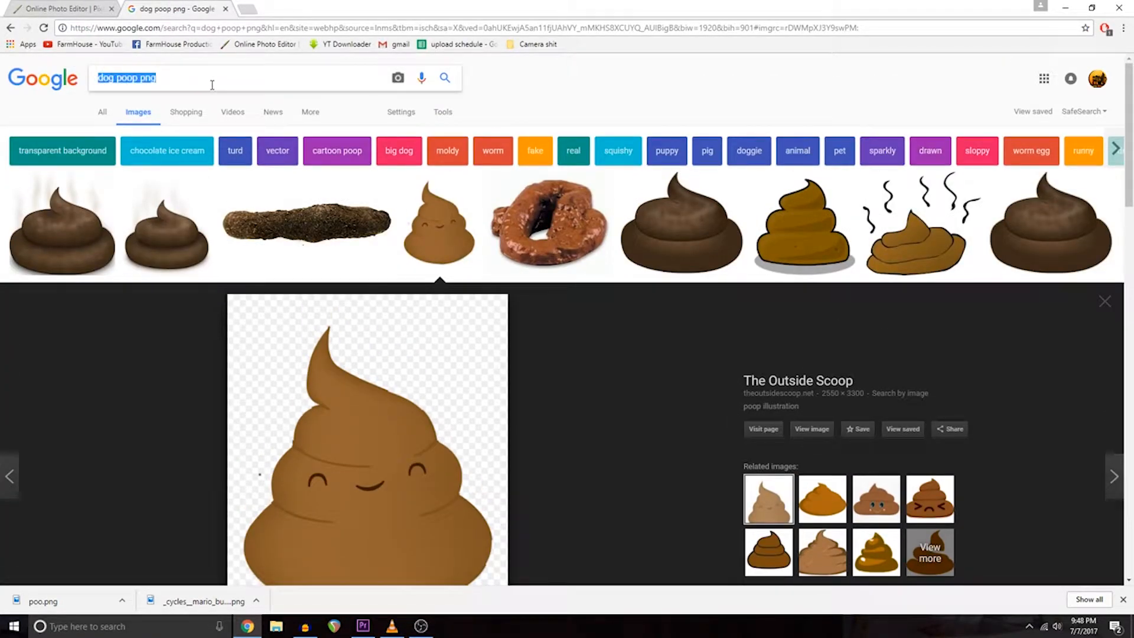
text(snoopd)
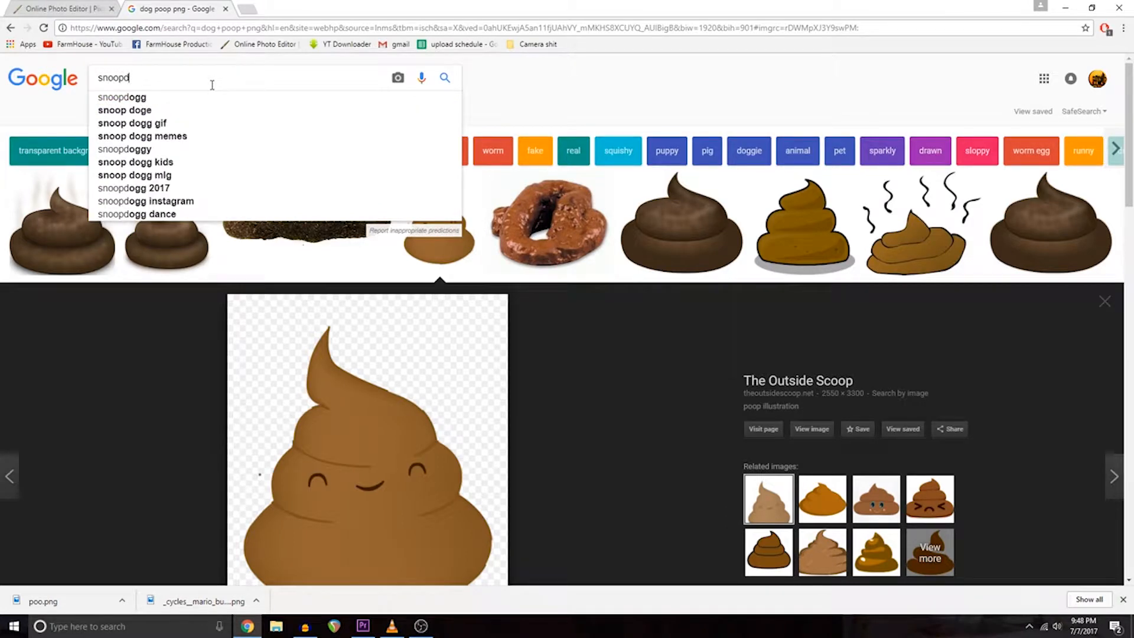
text(p)
key(BackSpace)
text(ogg png)
key(Return)
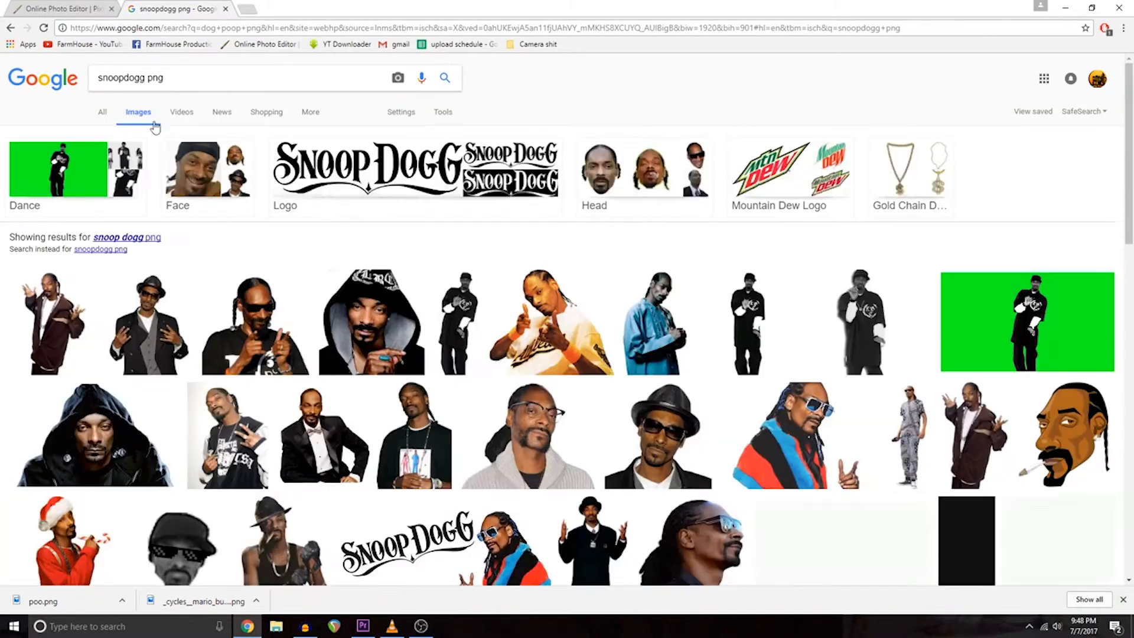
Step: Preview the Snoop Dogg cutout in the dark jacket with raised hands and save it as a PNG in Downloads under its suggested name
click(80, 284)
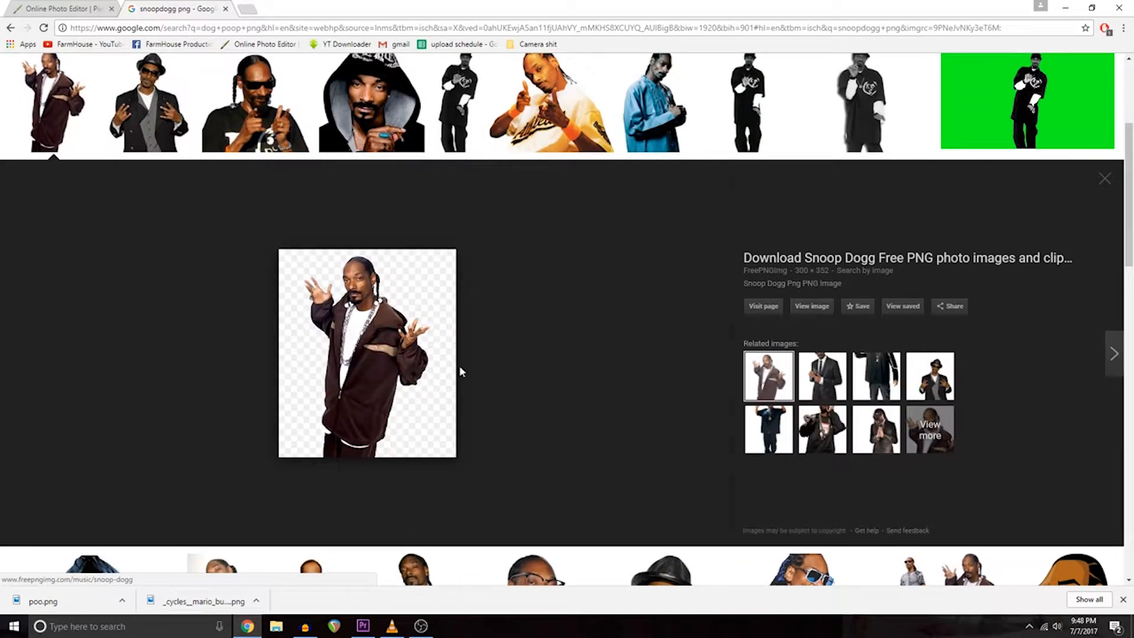
right_click(394, 350)
click(448, 449)
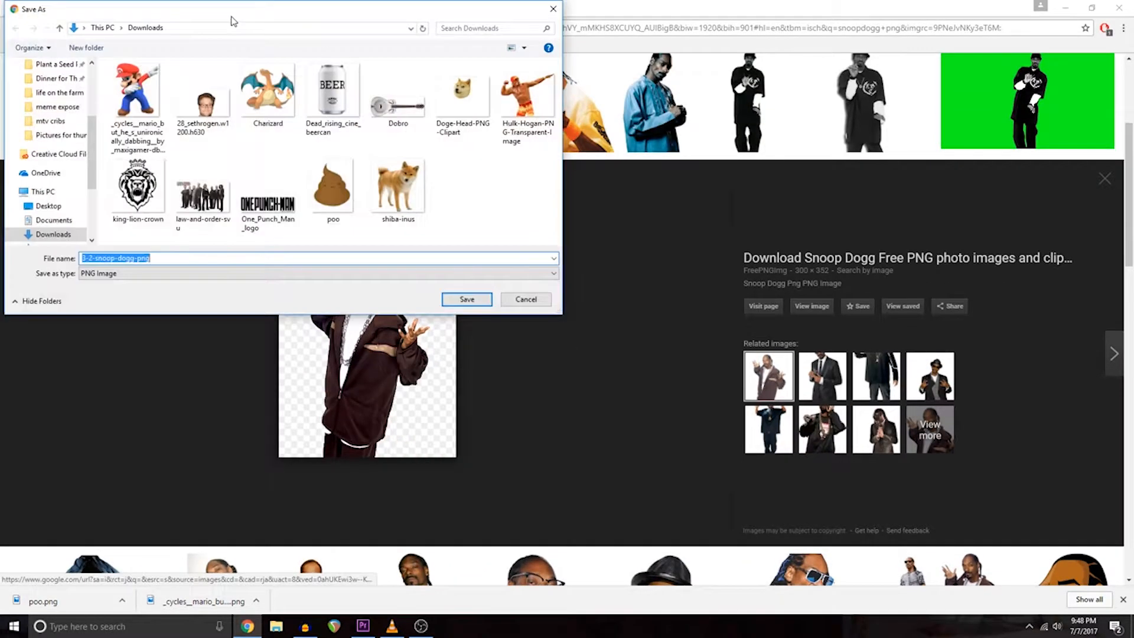
click(490, 302)
Step: Return to the Pixlr editor tab and open the 3-2-snoop-dogg-png image from Downloads
click(59, 9)
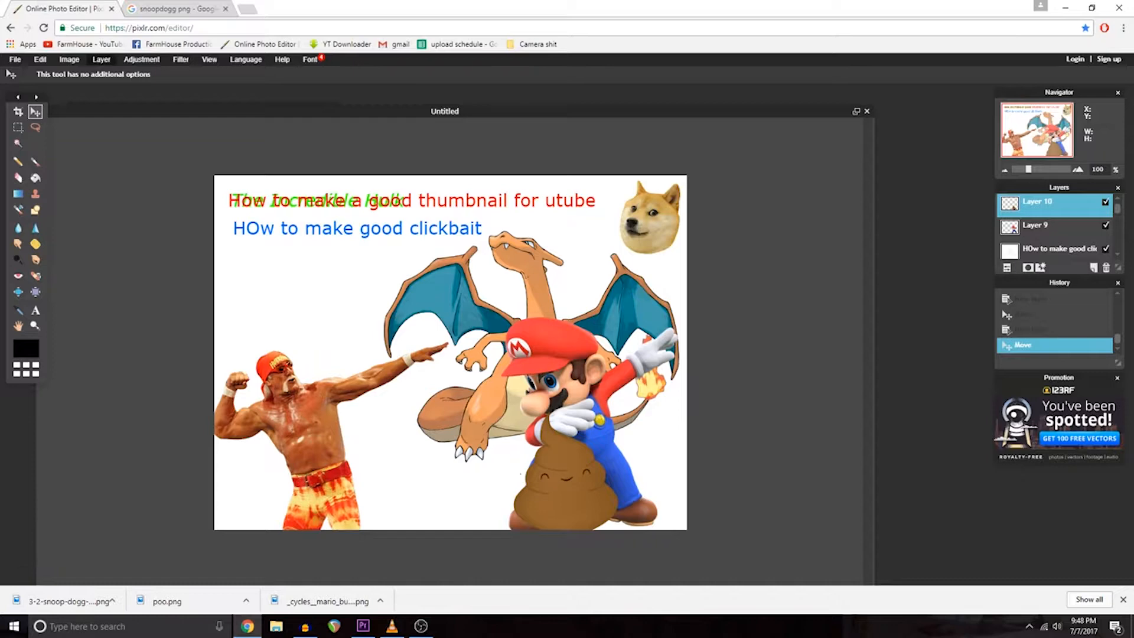
click(15, 59)
click(41, 84)
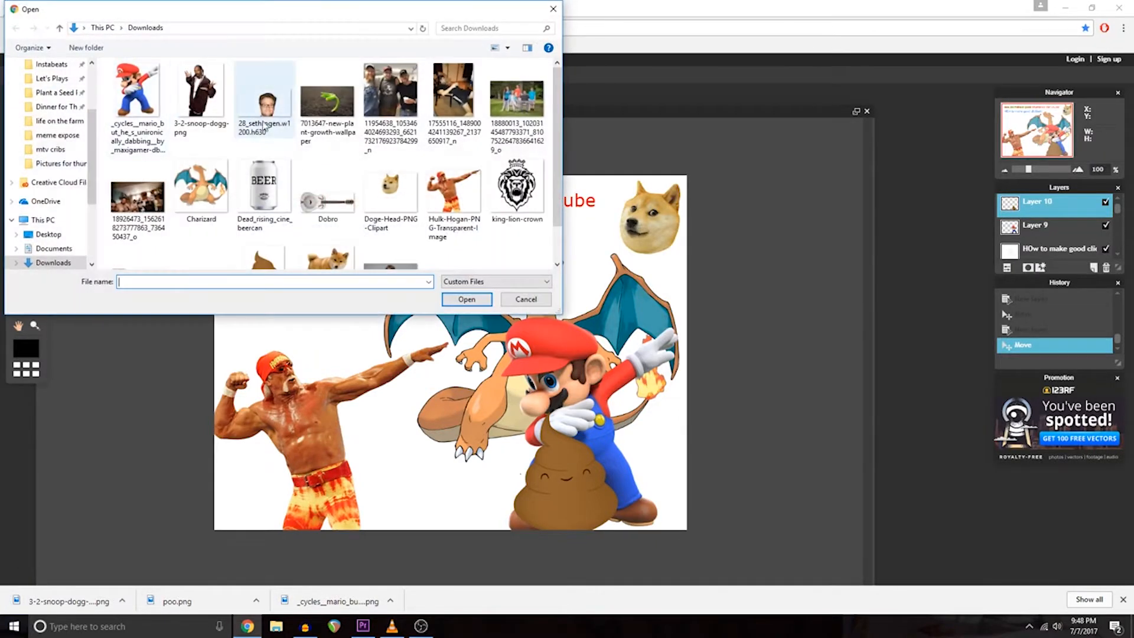
scroll(394, 208, down, 1)
scroll(327, 224, up, 1)
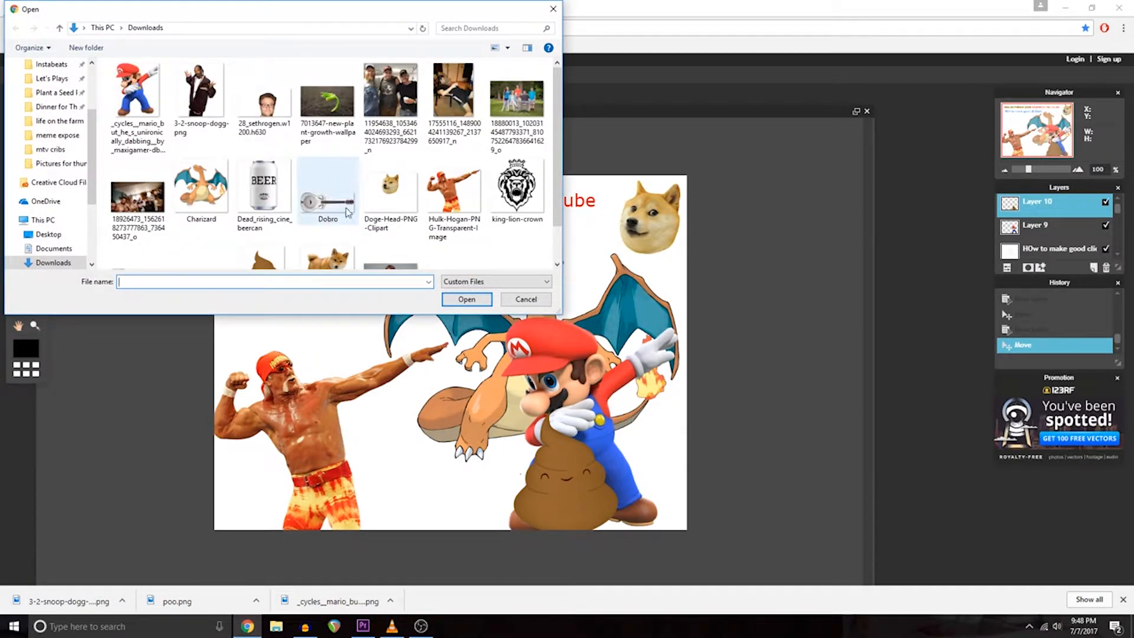
click(200, 92)
click(466, 300)
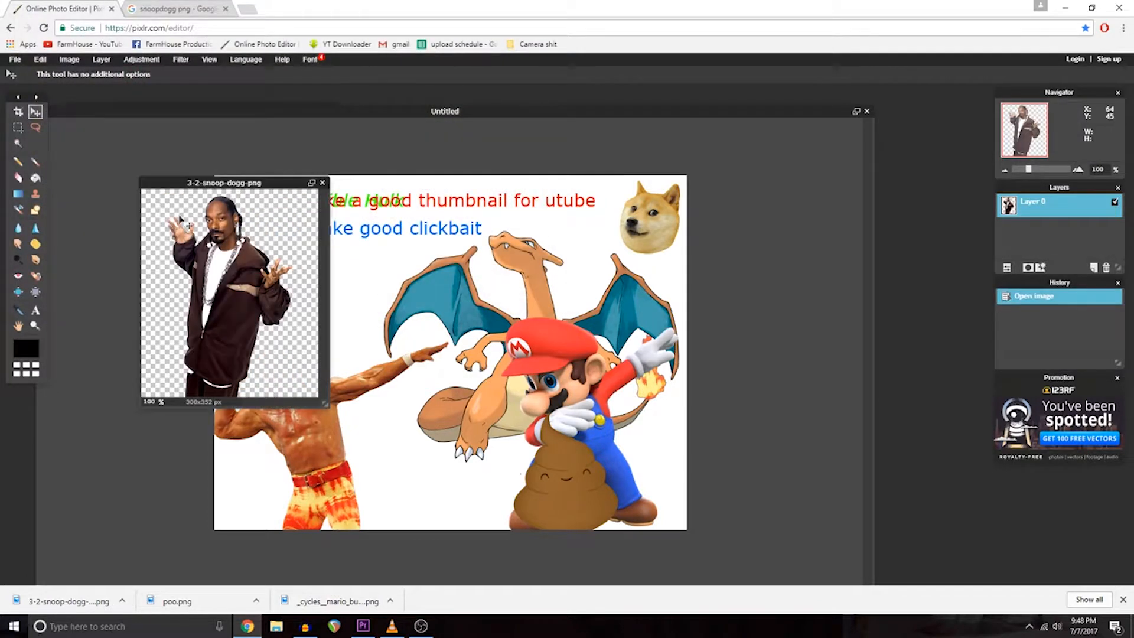
Step: Check the pixel dimensions of the Snoop Dogg image without resizing it
click(69, 59)
click(75, 73)
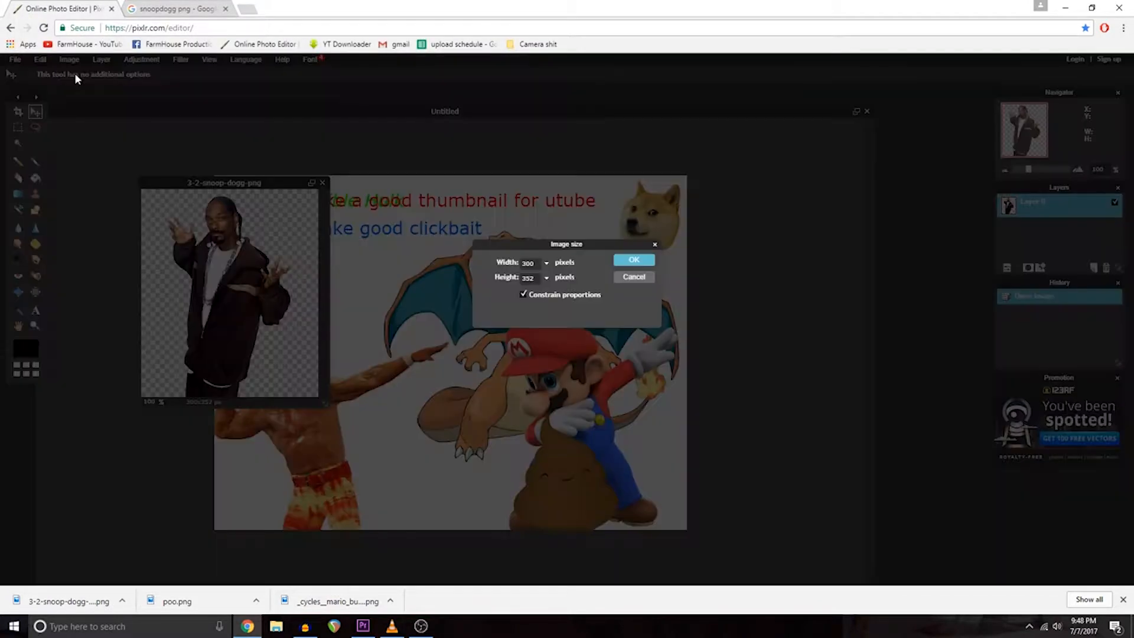
click(617, 278)
Step: Select the entire Snoop Dogg image and copy it
click(18, 127)
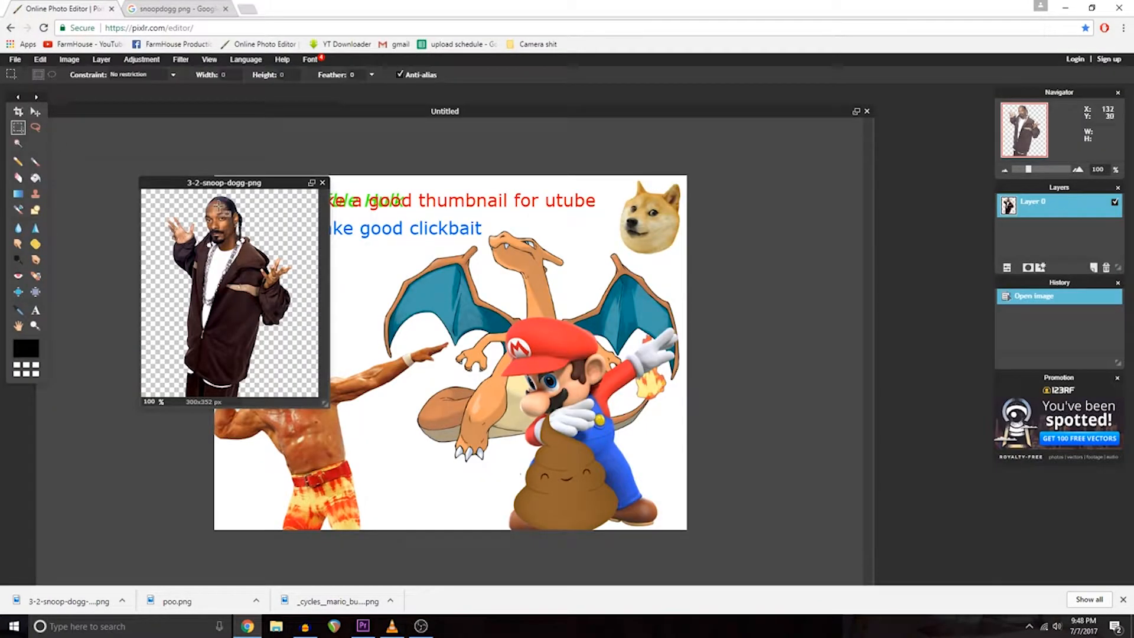
right_click(214, 202)
click(235, 215)
key(ctrl+c)
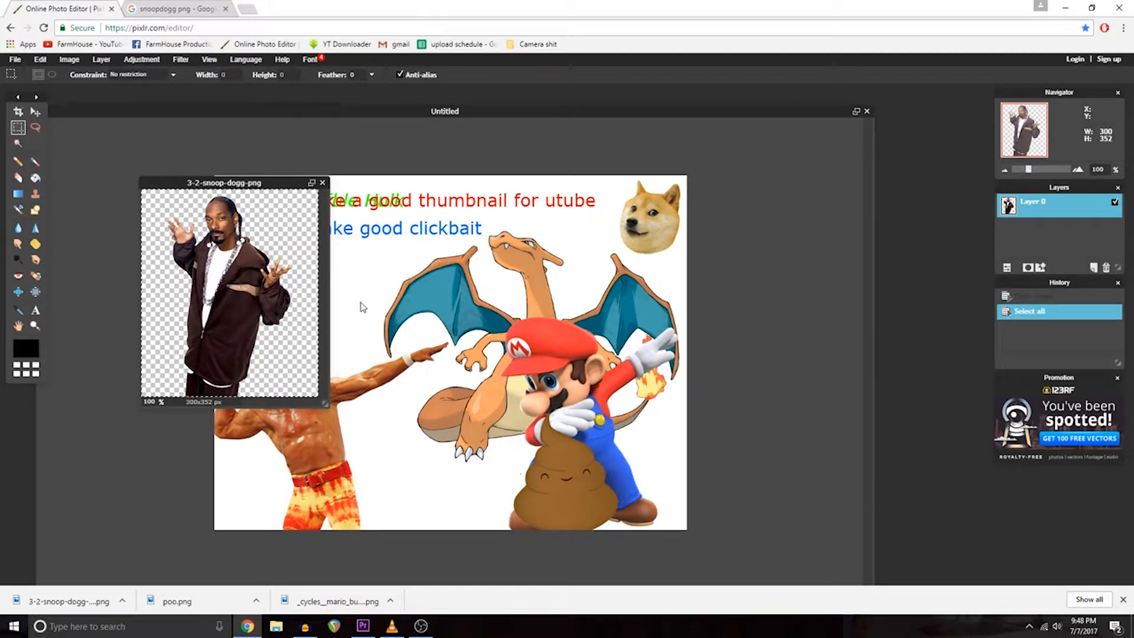
Step: Paste Snoop Dogg into the Untitled thumbnail and place him along the lower edge between Hulk Hogan and Mario
click(421, 110)
key(ctrl+v)
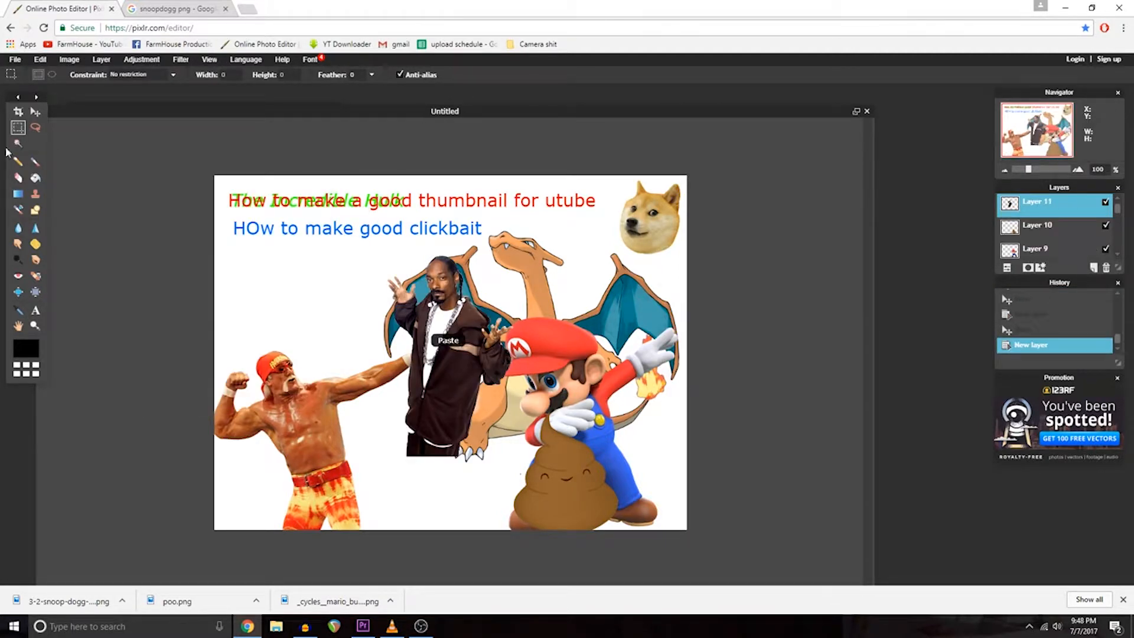
click(36, 111)
drag(472, 388, 451, 462)
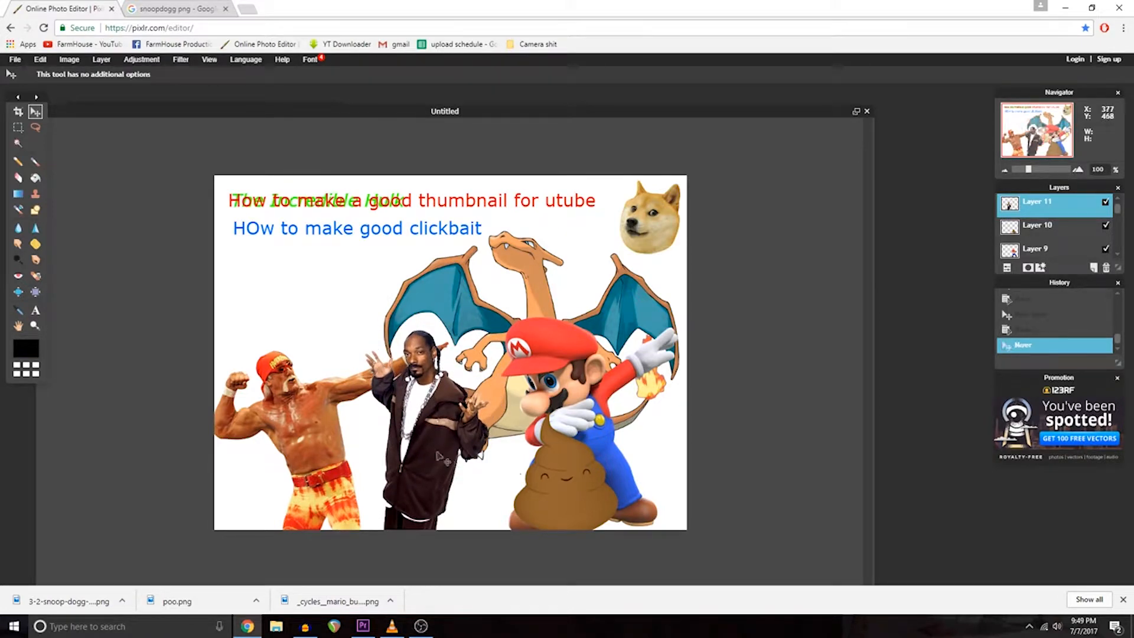
Step: Return to the Google tab and search images for "snoop lion png"
click(169, 7)
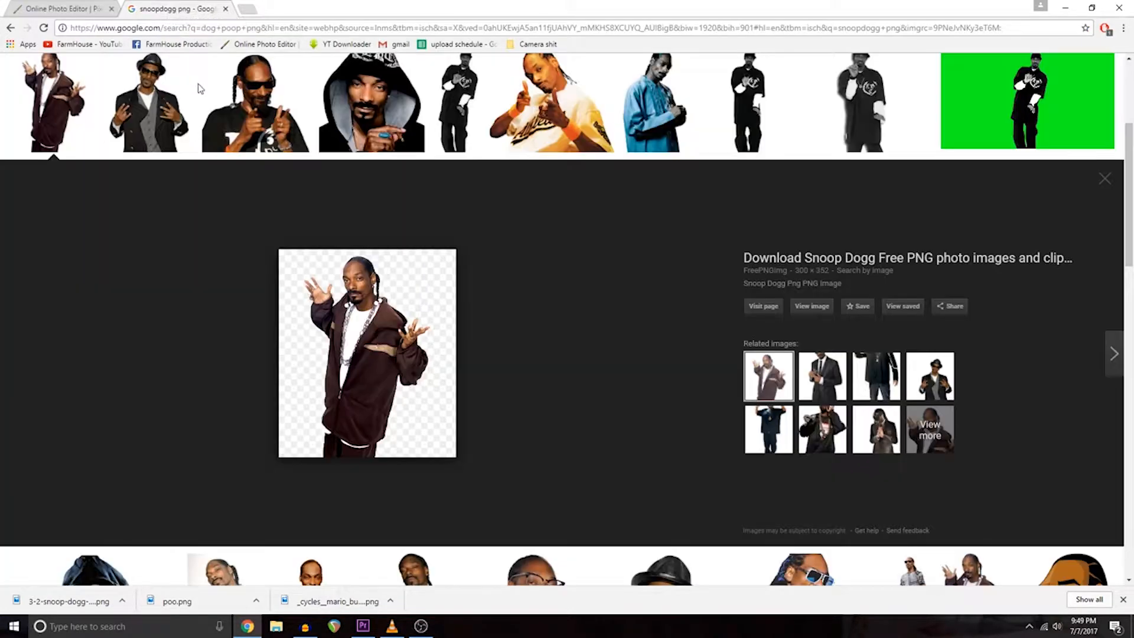
scroll(201, 91, up, 4)
triple_click(202, 83)
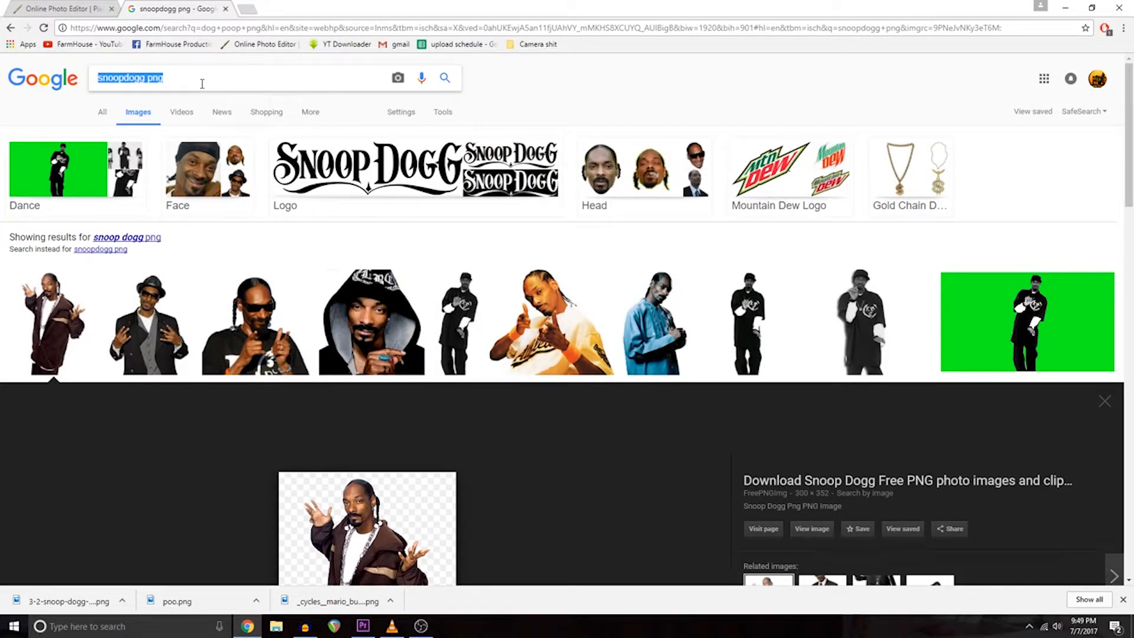
text(snoop lion)
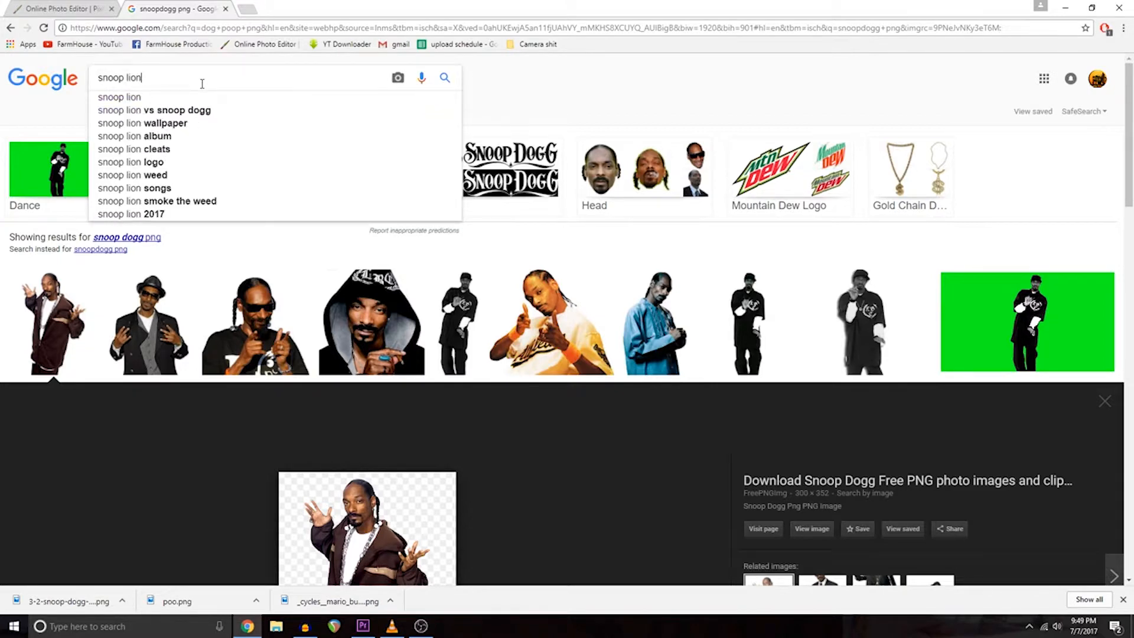
text( png)
key(Return)
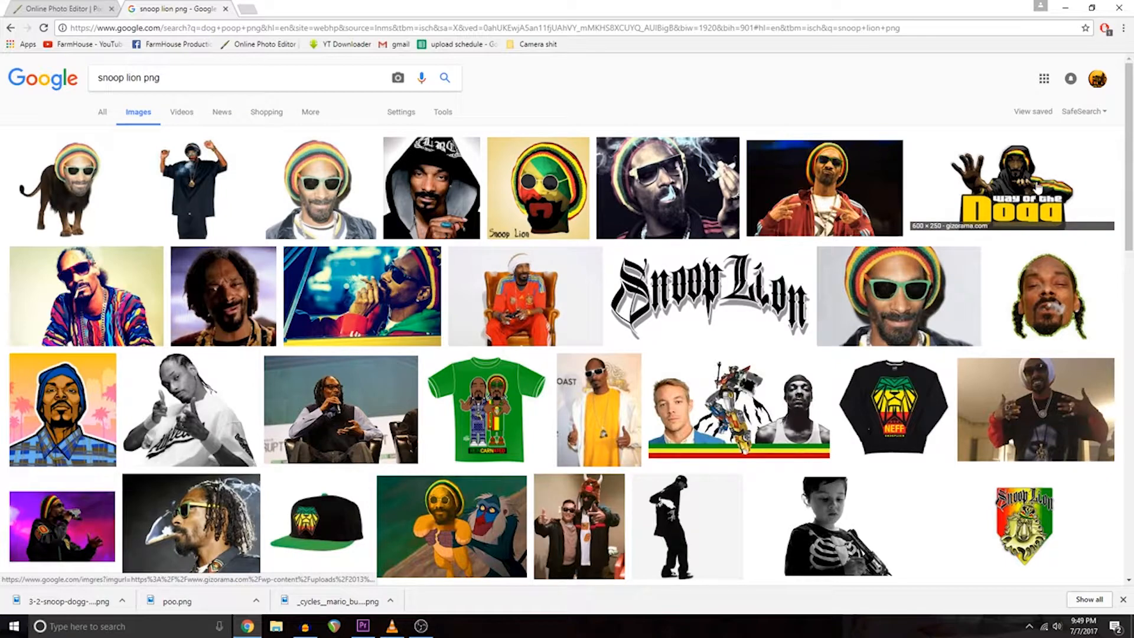
Step: Preview the lion with Snoop's head and striped hat, and save it as a PNG in Downloads under its suggested name
click(65, 183)
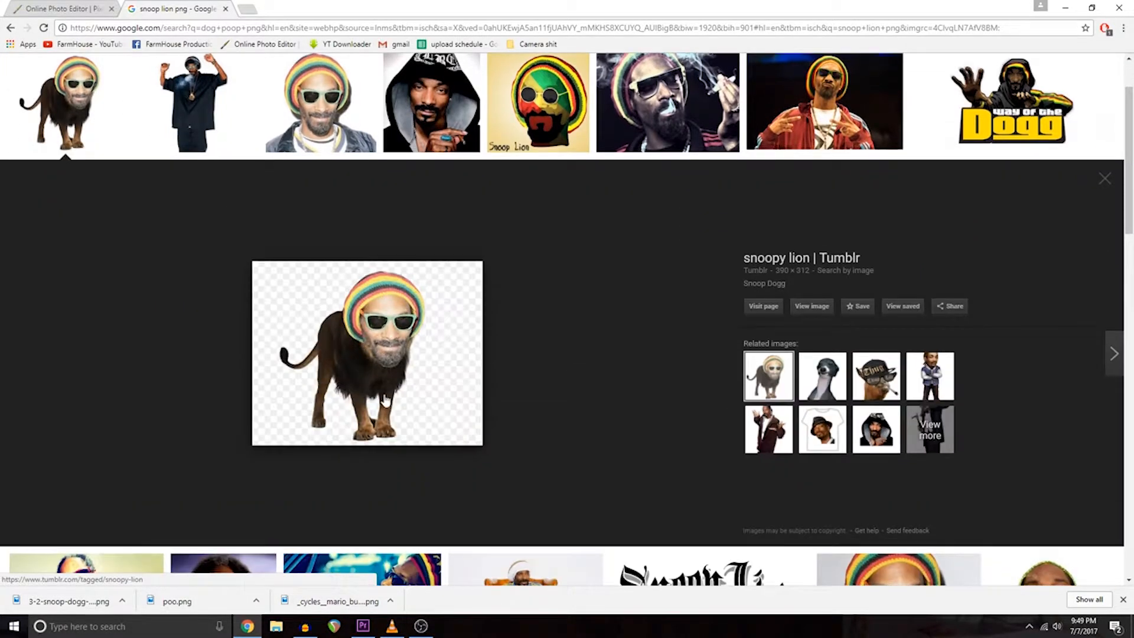
right_click(354, 349)
click(421, 450)
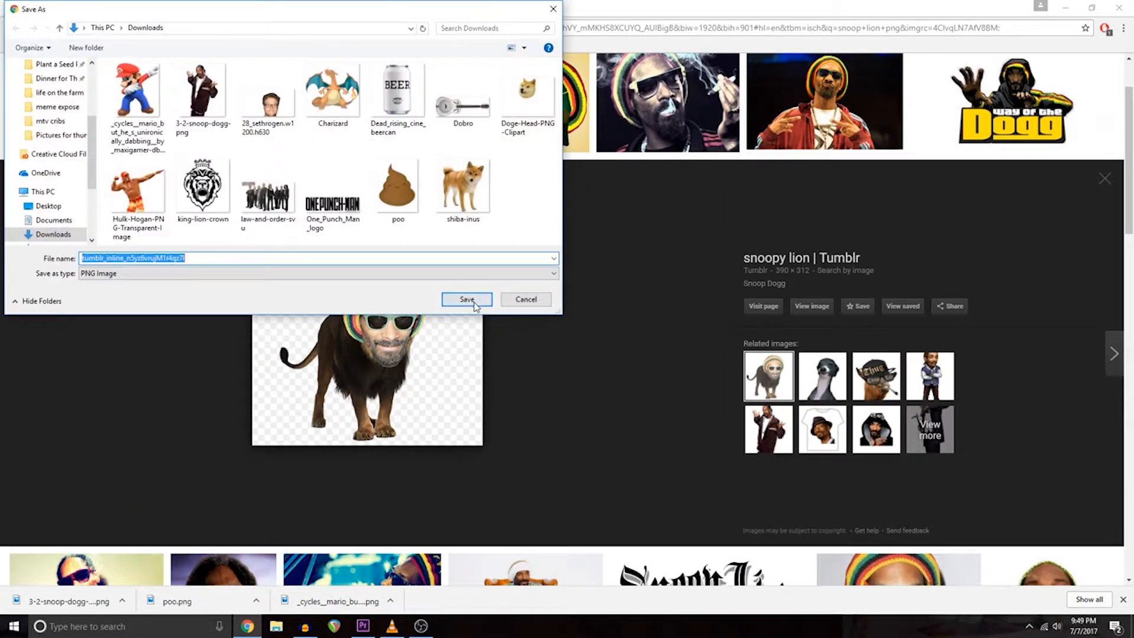
click(467, 299)
Step: Return to the Pixlr editor tab and open the saved Snoop Lion image, whose file name starts with tumblr_inline, from Downloads
click(56, 8)
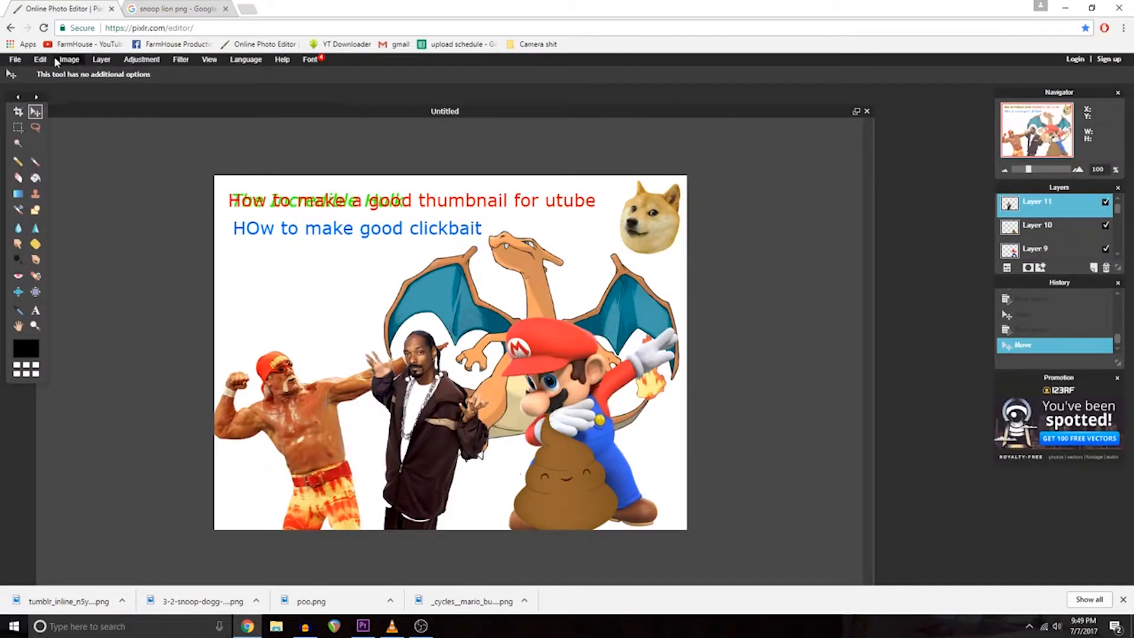
click(45, 61)
mouse_move(15, 61)
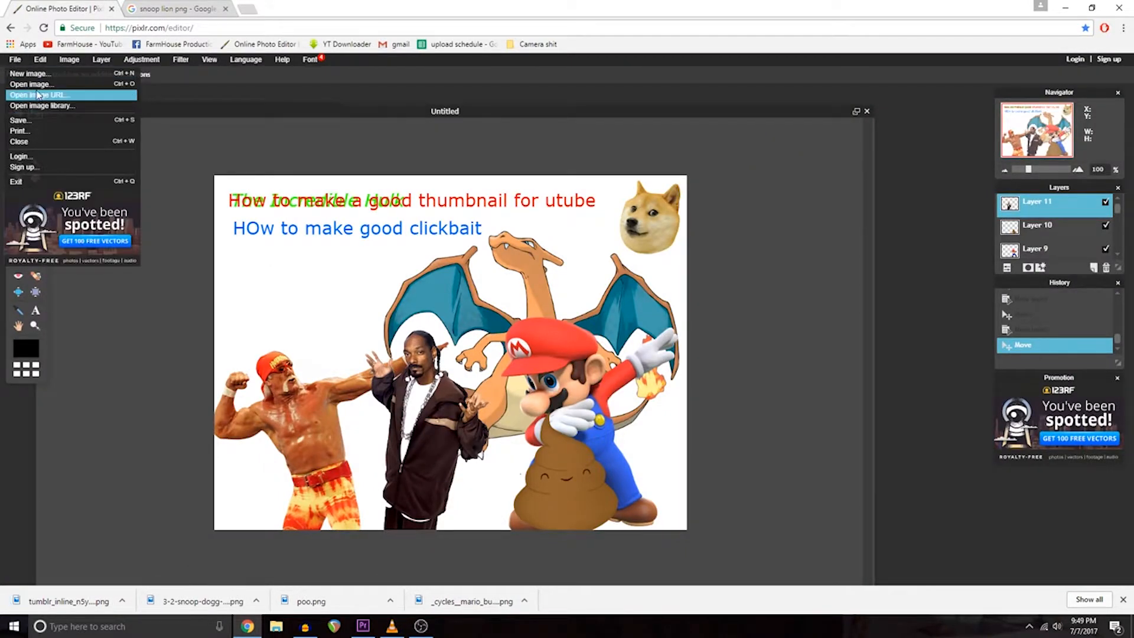
click(30, 83)
scroll(429, 233, down, 1)
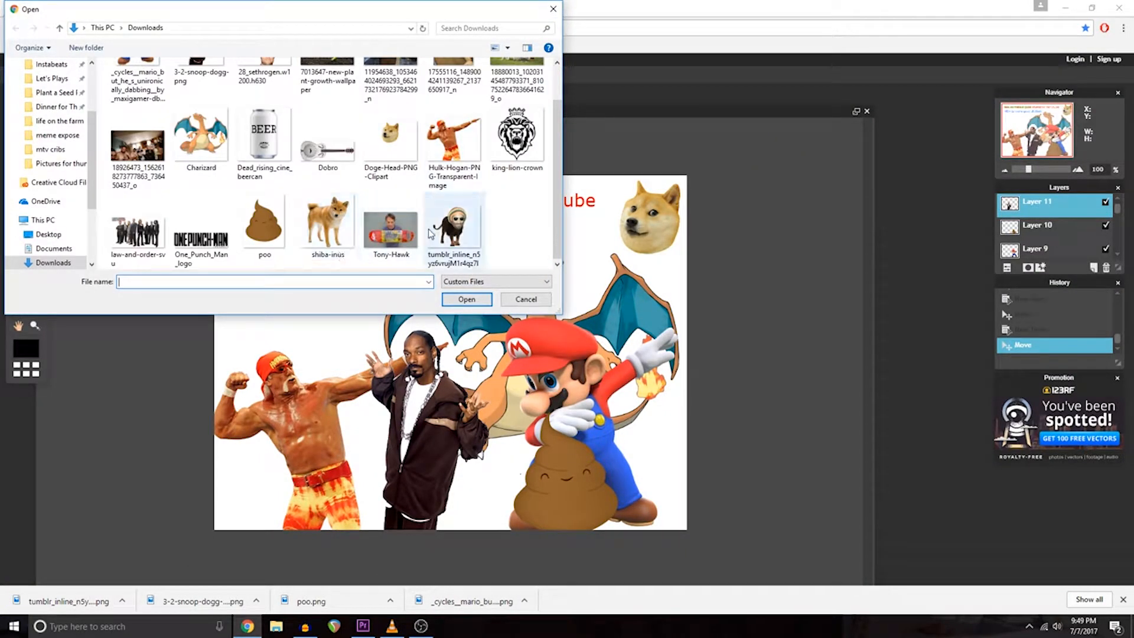
scroll(430, 234, up, 1)
scroll(430, 233, down, 1)
click(453, 233)
click(472, 300)
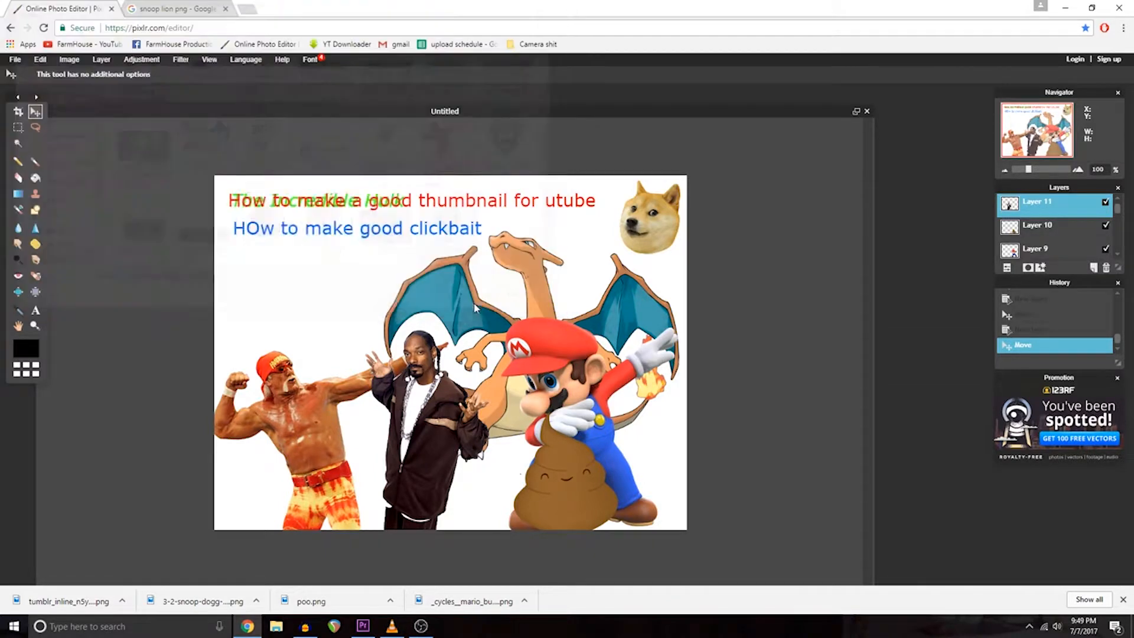
Step: Check the pixel dimensions of the Snoop Lion image without resizing it
click(69, 59)
click(106, 83)
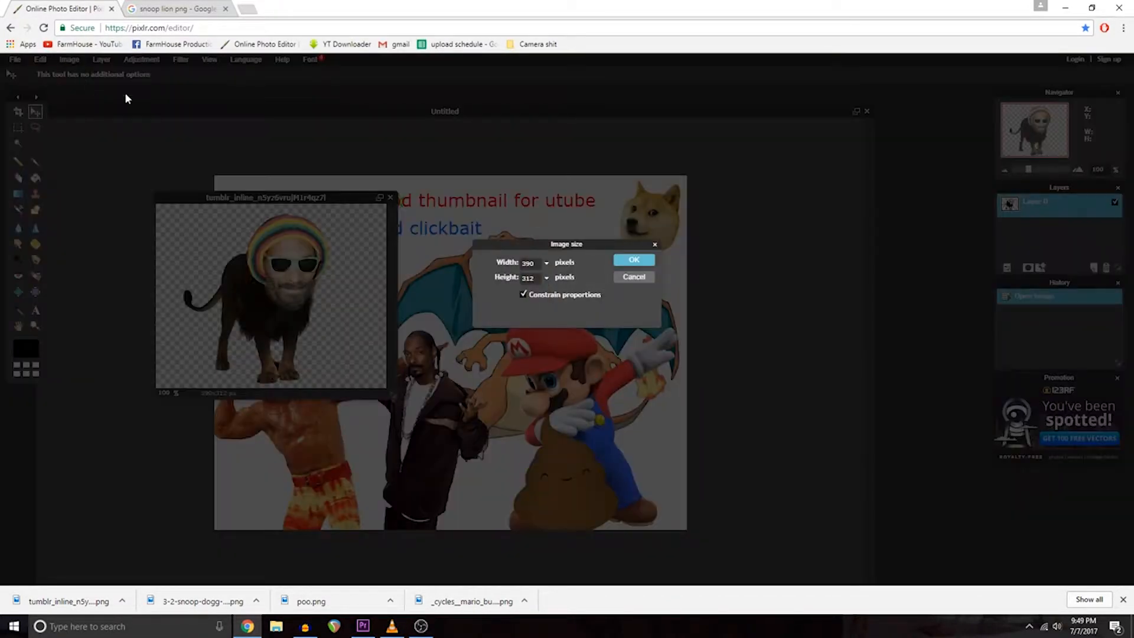
click(632, 281)
Step: Copy the entire Snoop Lion image into the Untitled thumbnail canvas and place it above Hulk Hogan, beneath the blue text
click(18, 127)
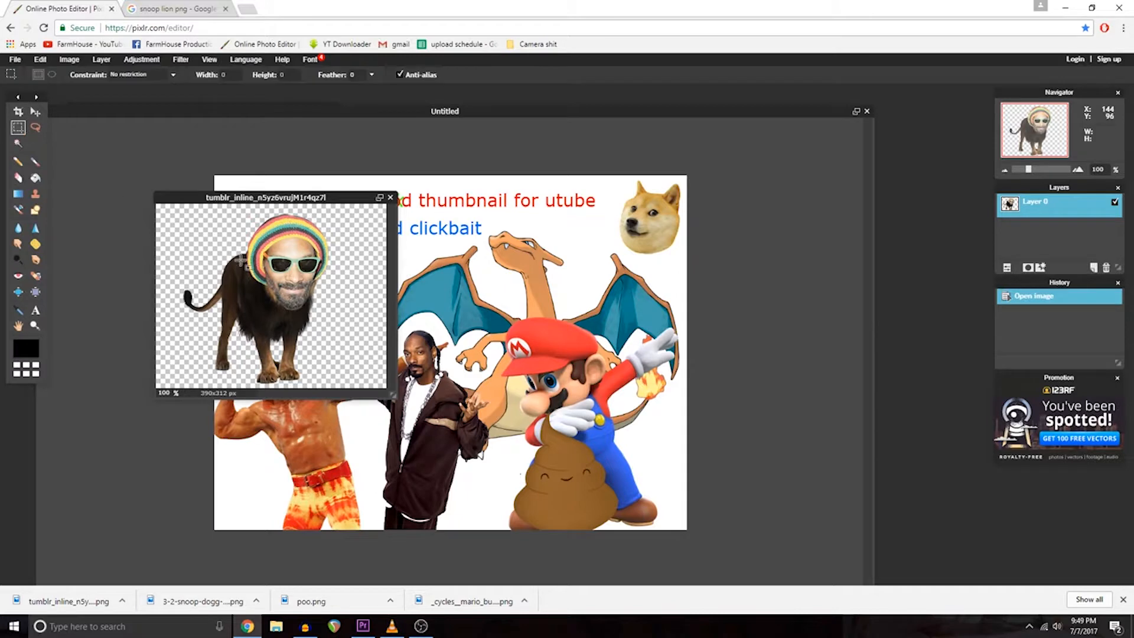
right_click(241, 261)
click(266, 274)
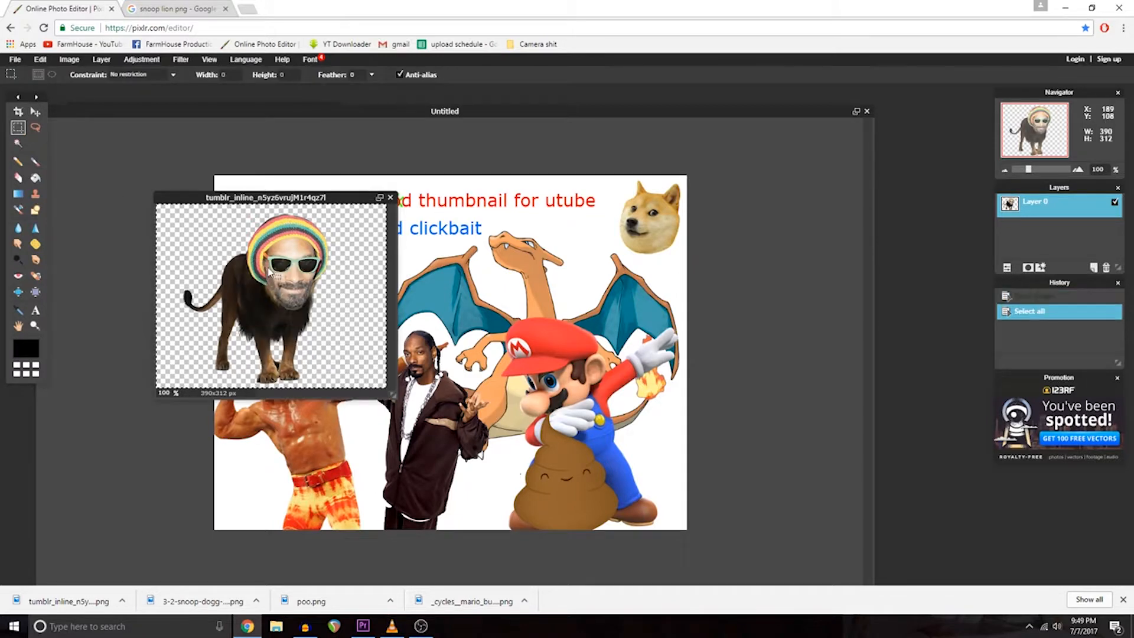
click(459, 151)
key(ctrl+v)
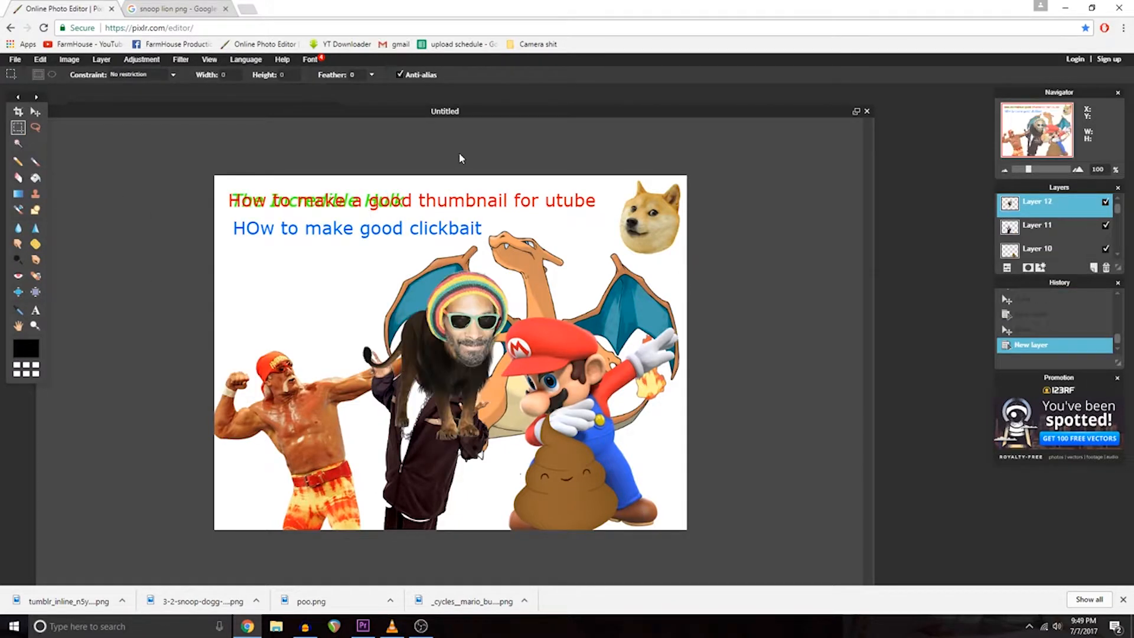
click(35, 112)
drag(440, 370, 306, 328)
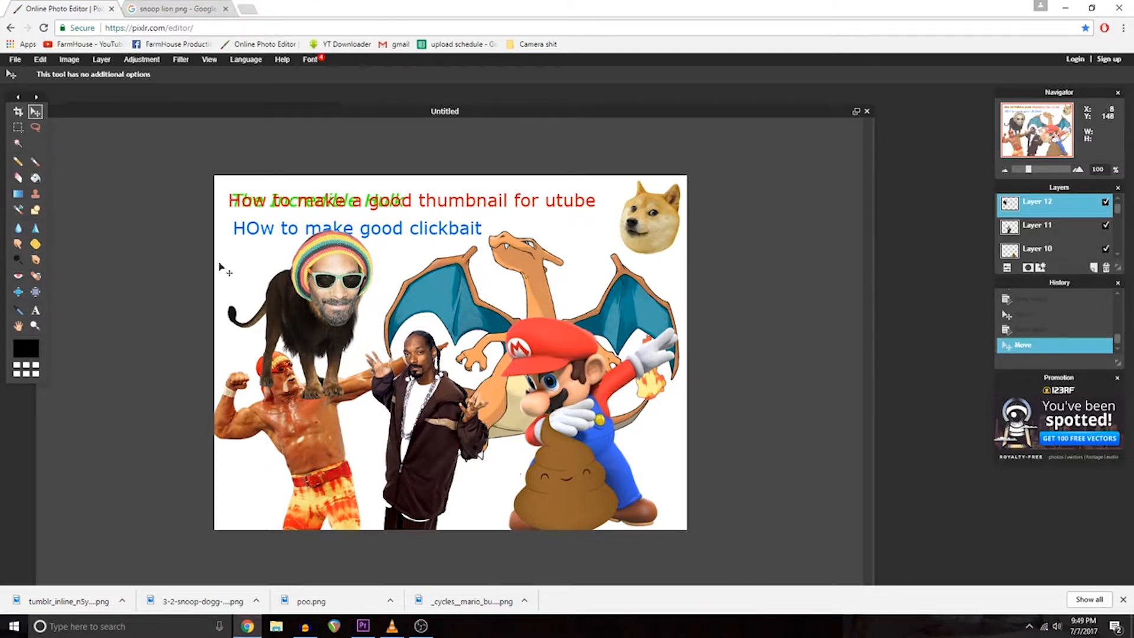
Step: Switch to the Google tab and preview the illustrated Snoop Lion portrait with sunglasses and striped hat
click(130, 6)
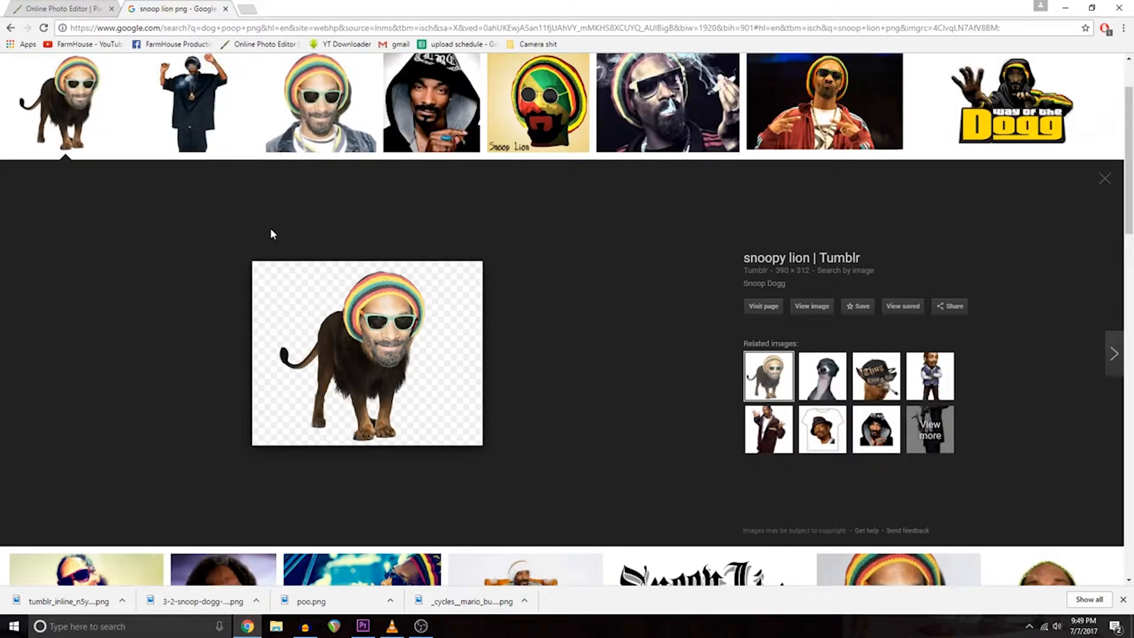
scroll(271, 232, up, 2)
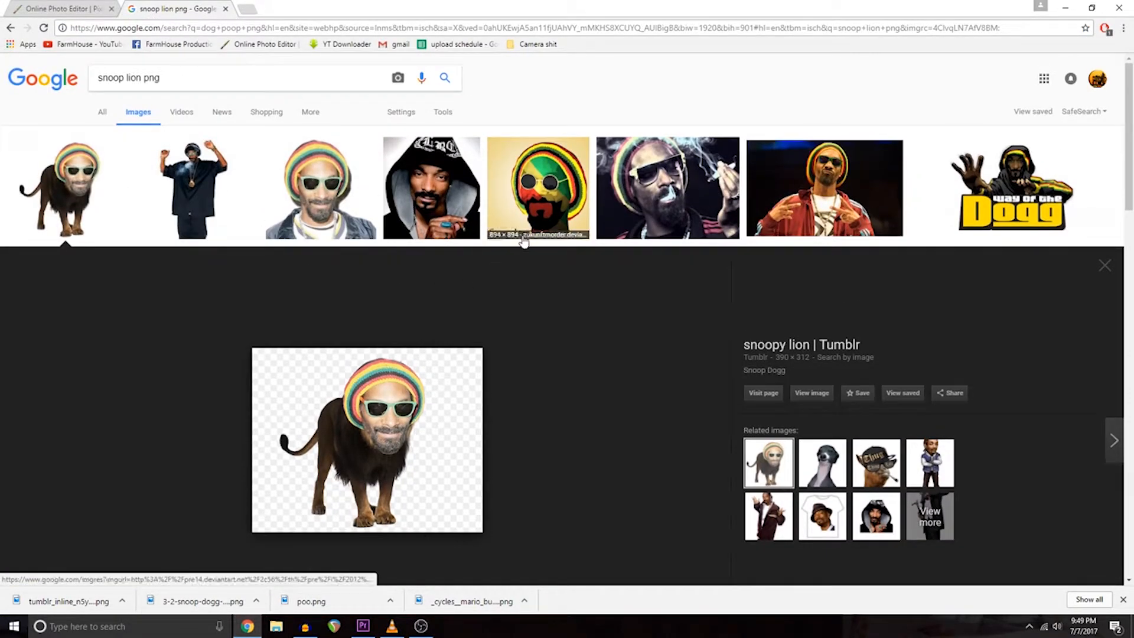
click(525, 211)
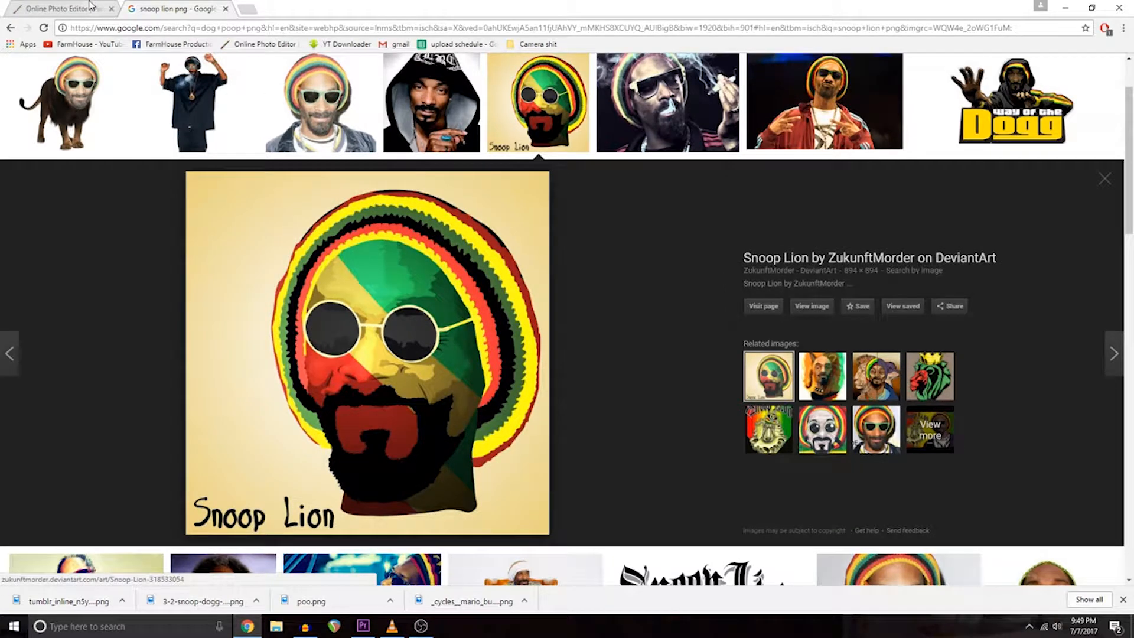
Step: Return to the Pixlr editor tab and move the Snoop Lion cutout down in front of Hulk Hogan, beside Snoop Dogg
click(88, 7)
scroll(288, 302, down, 5)
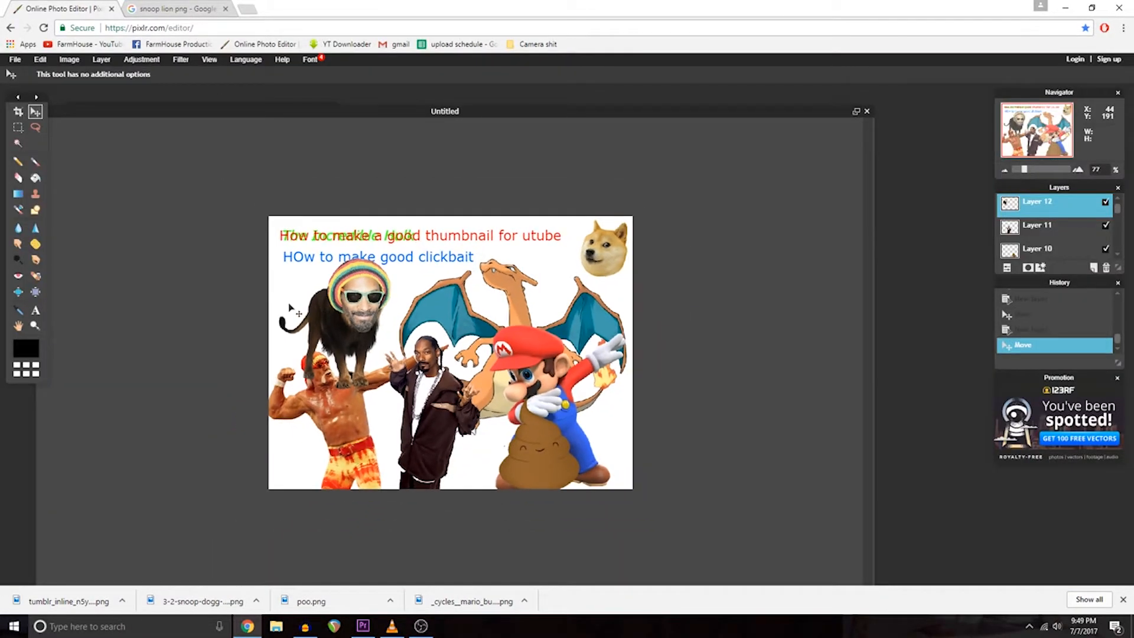
scroll(288, 303, up, 4)
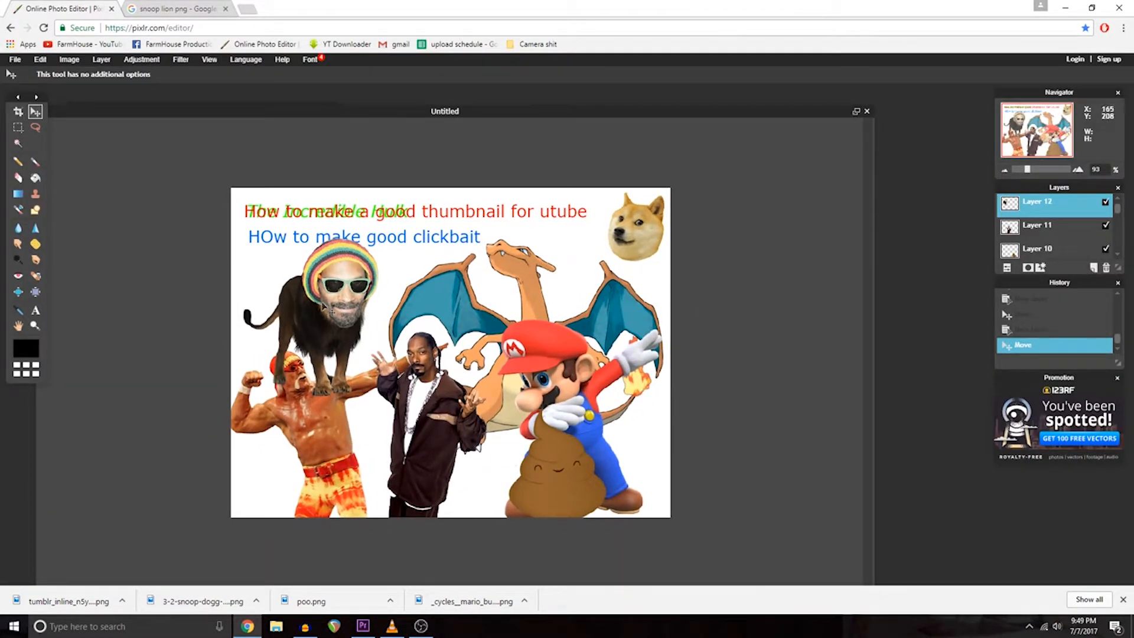
drag(323, 312, 334, 431)
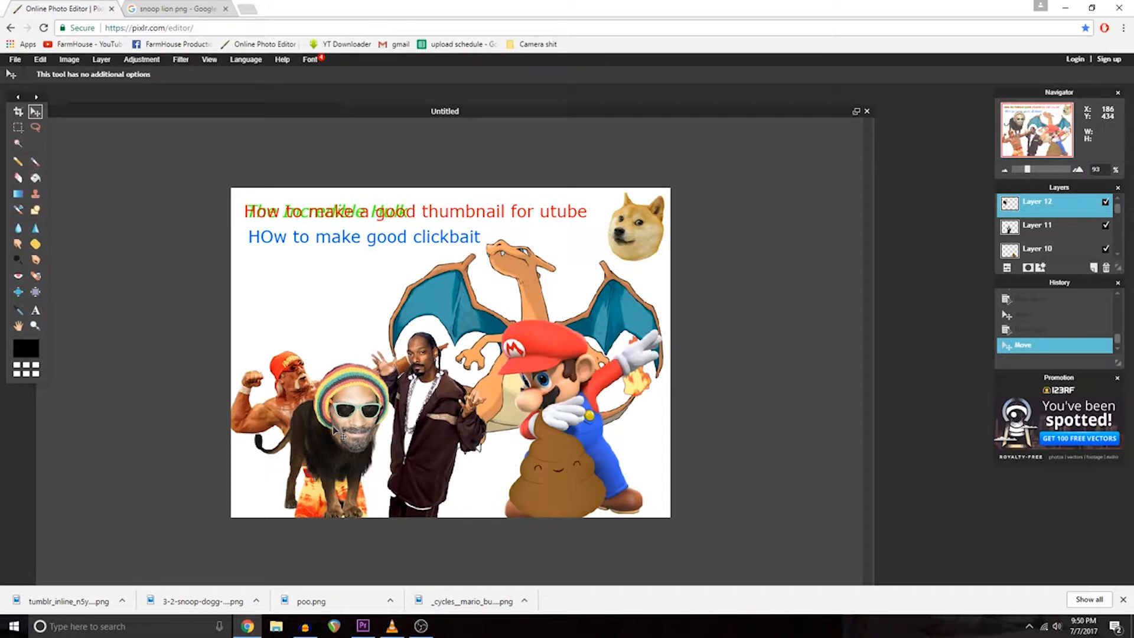
Step: Return to the Google tab and search images for "wiz khalifa png"
click(151, 9)
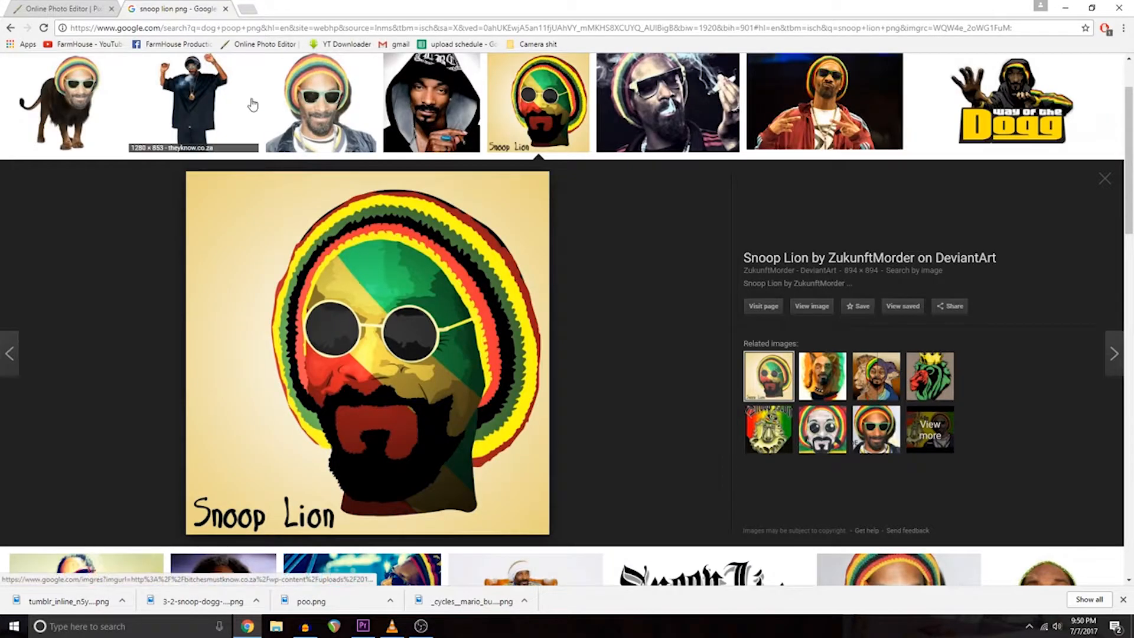
scroll(265, 116, up, 2)
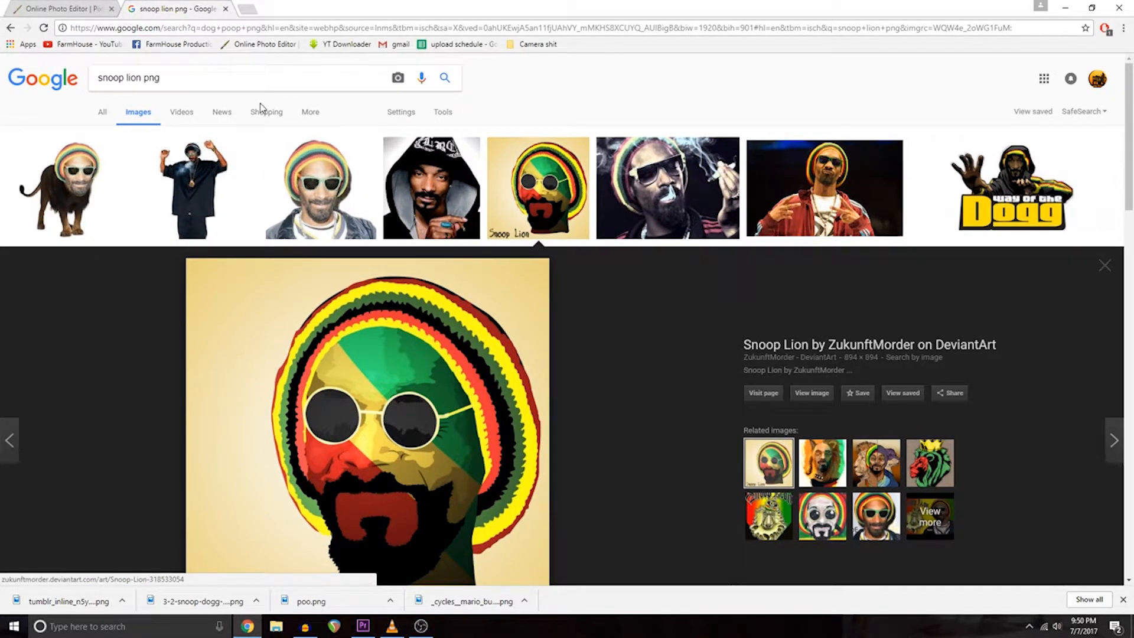
triple_click(259, 69)
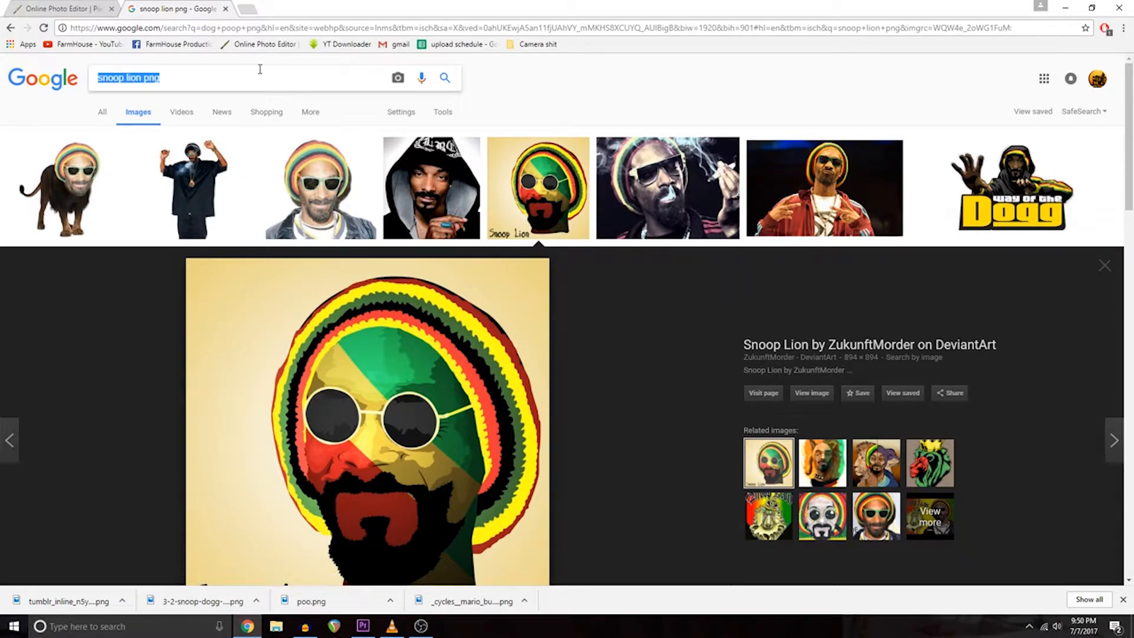
text(wiz )
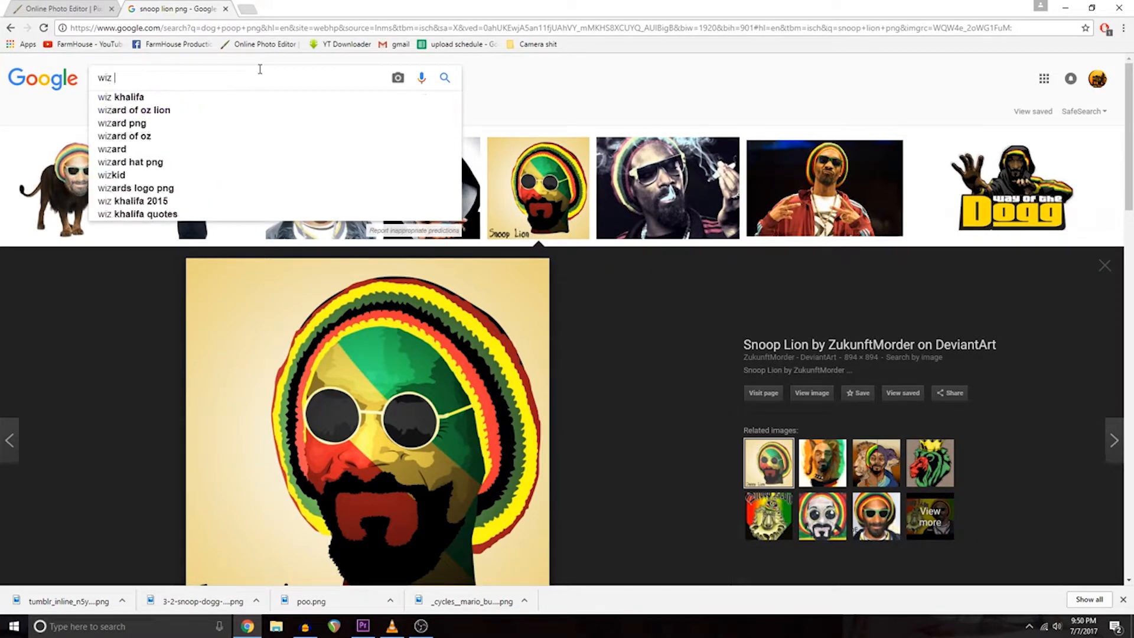
text(khalifa )
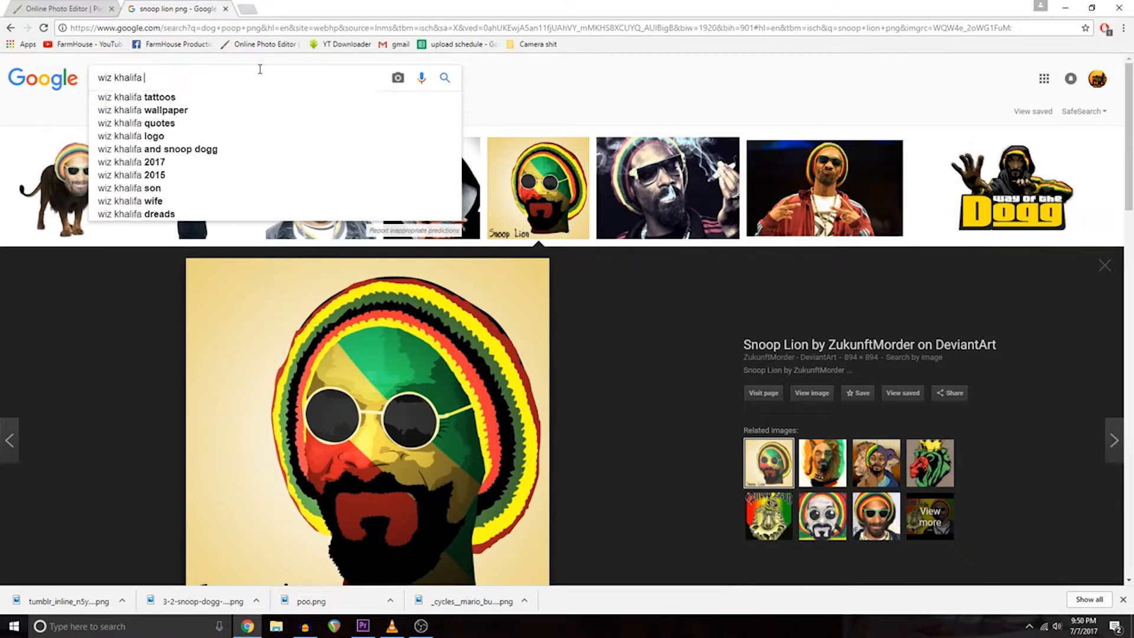
text(png)
key(Return)
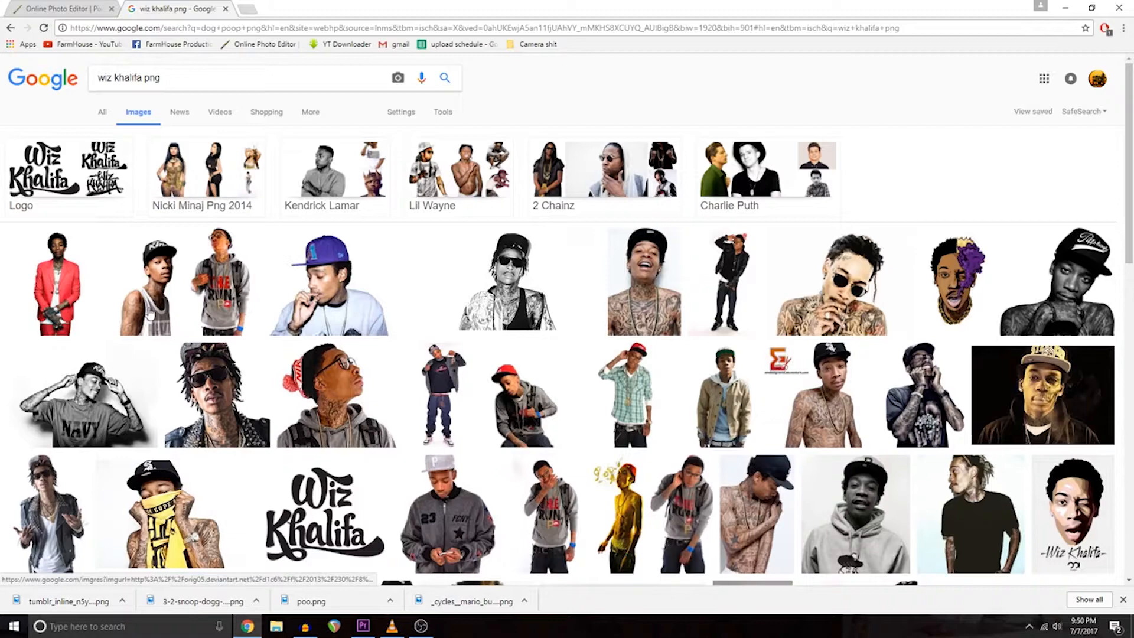
Step: Preview Wiz Khalifa in the red blazer and save the image as a PNG in Downloads under its suggested name
click(56, 287)
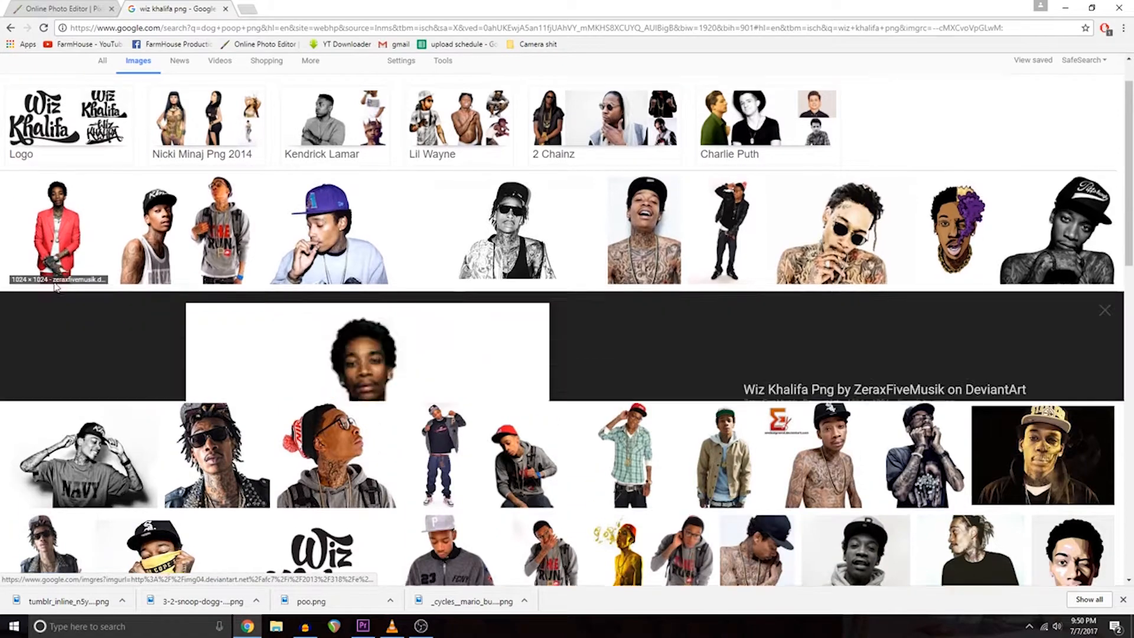
right_click(365, 316)
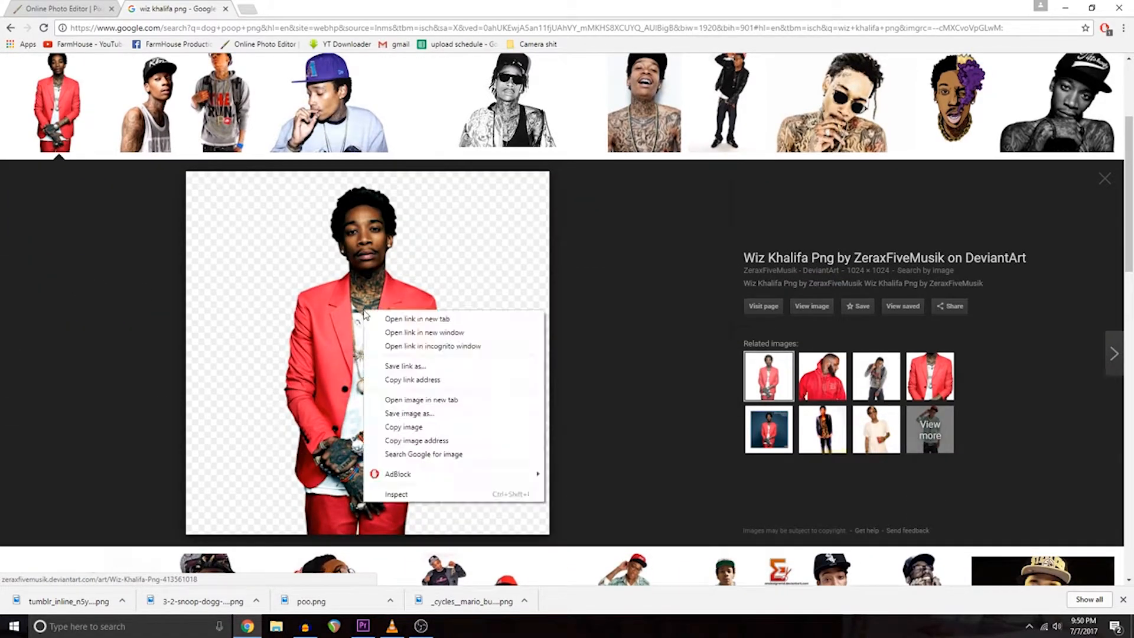
click(416, 409)
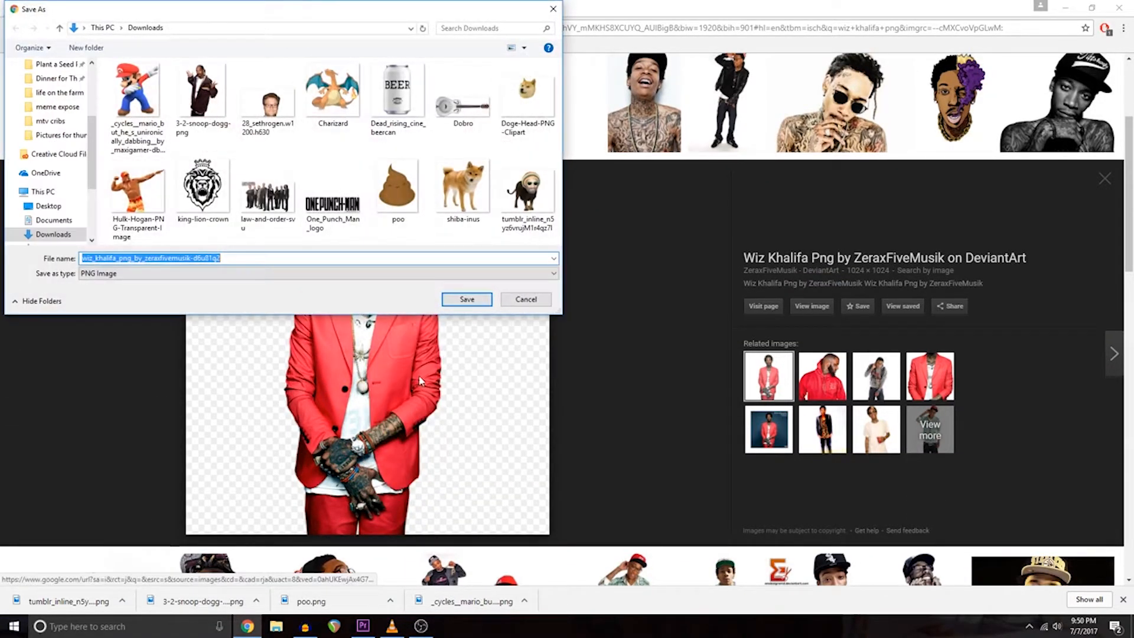
click(475, 301)
Step: Return to the Pixlr editor tab and open the saved wiz_khalifa_png image from Downloads
click(86, 9)
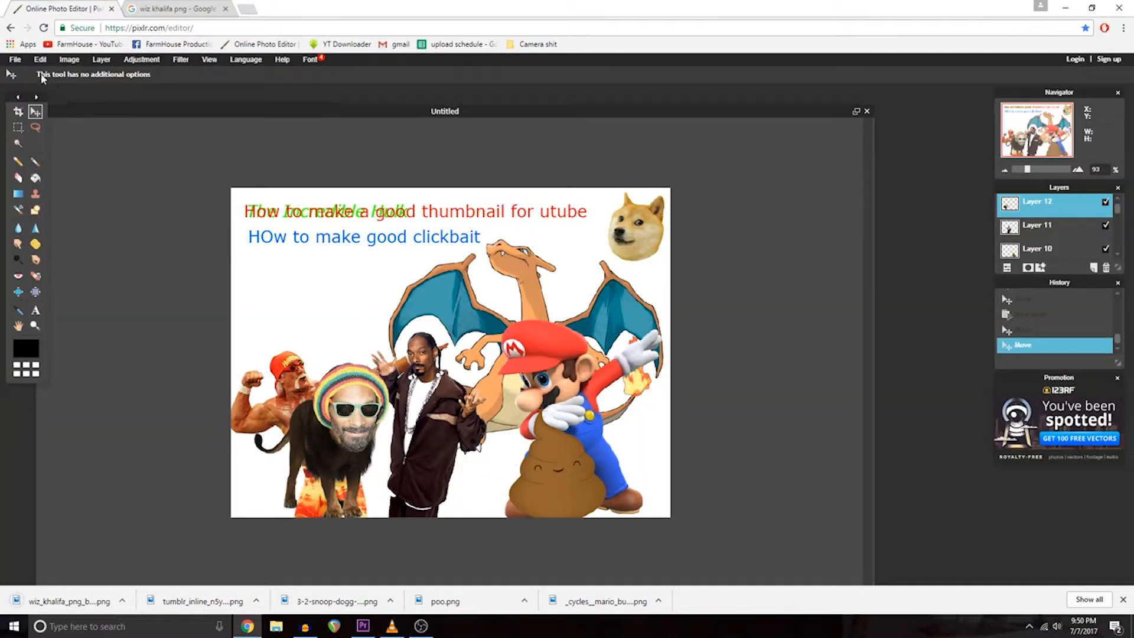
click(14, 59)
click(33, 89)
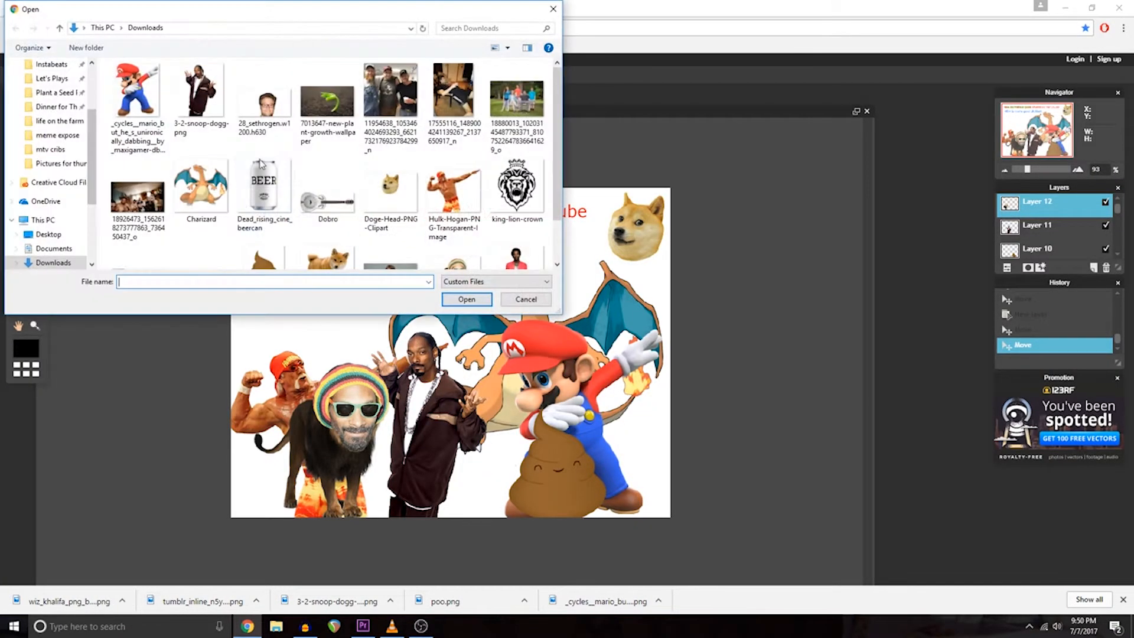
scroll(446, 186, down, 1)
click(499, 232)
click(466, 299)
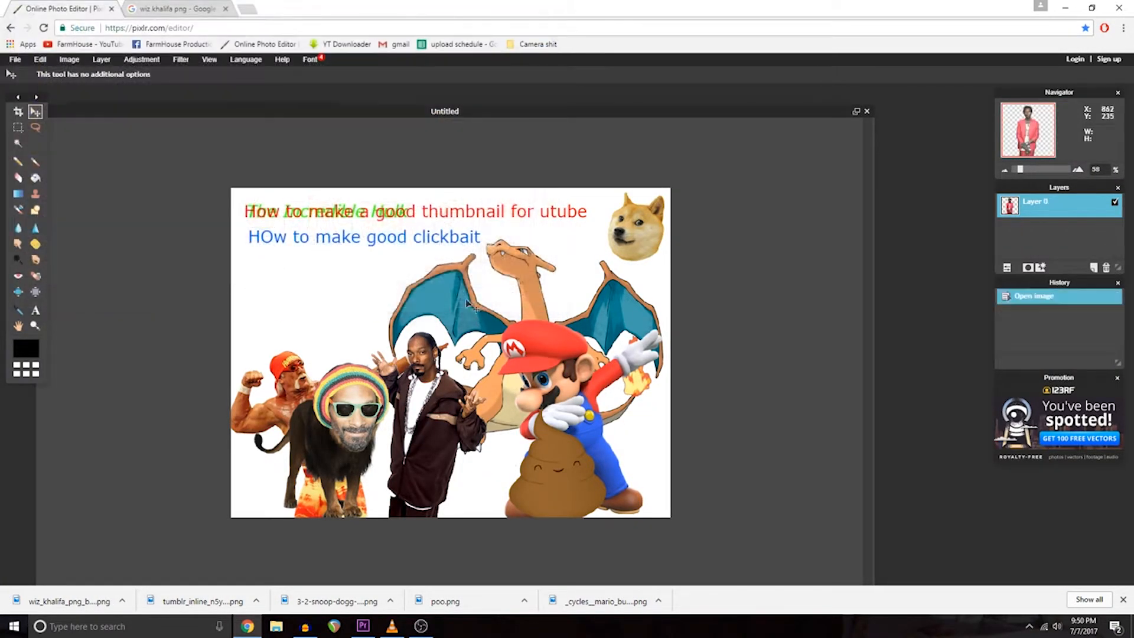
Step: Resize the Wiz Khalifa image to 350 by 350 pixels with its proportions constrained
click(69, 59)
click(77, 81)
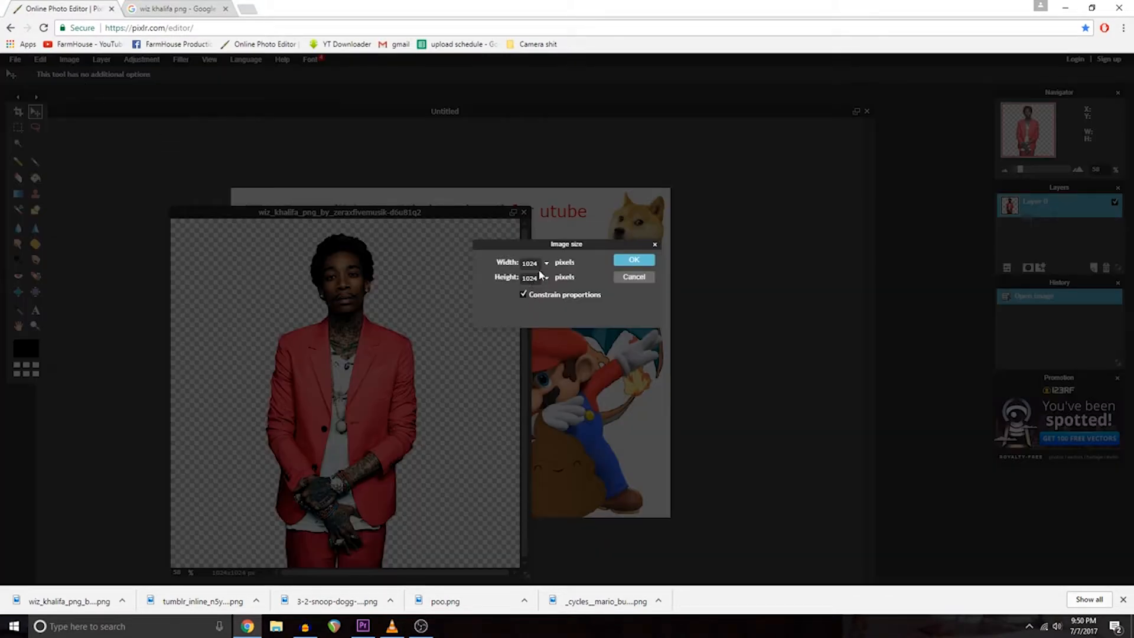
text(350)
key(Return)
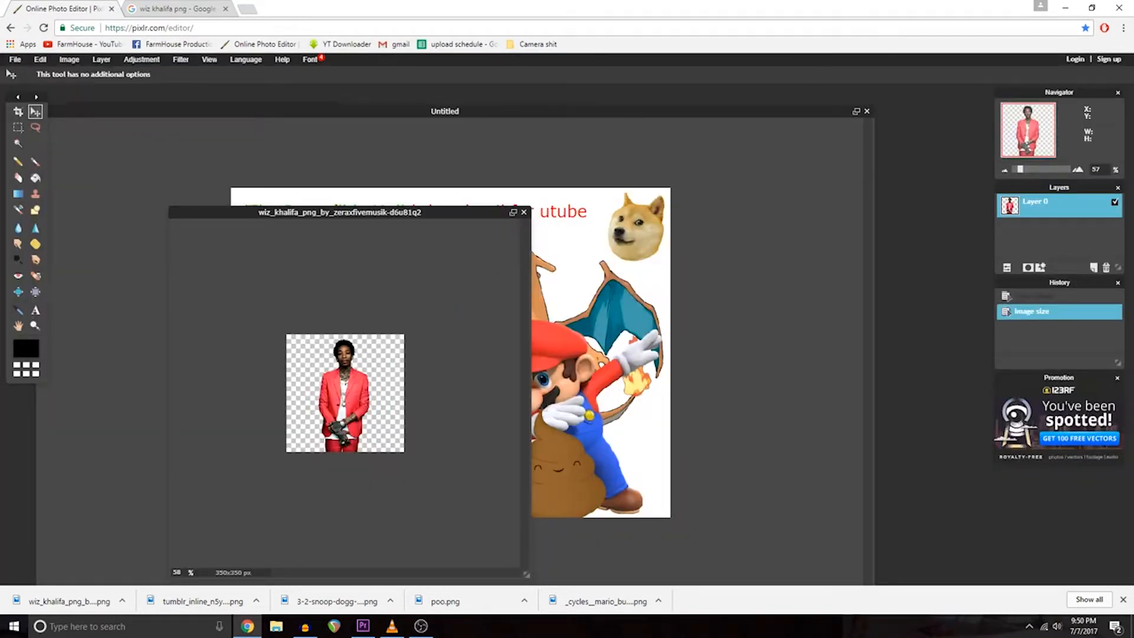
Step: Copy the entire Wiz Khalifa image into the Untitled thumbnail canvas and move it lower, closer to Mario
click(18, 127)
right_click(227, 330)
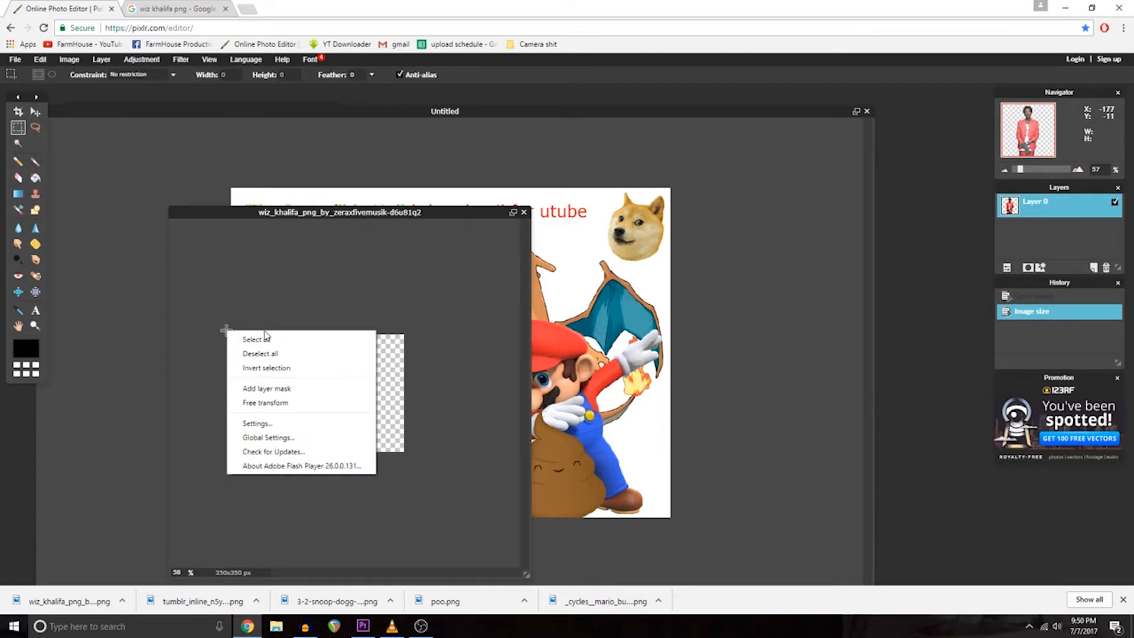
click(269, 336)
key(ctrl+c)
click(466, 122)
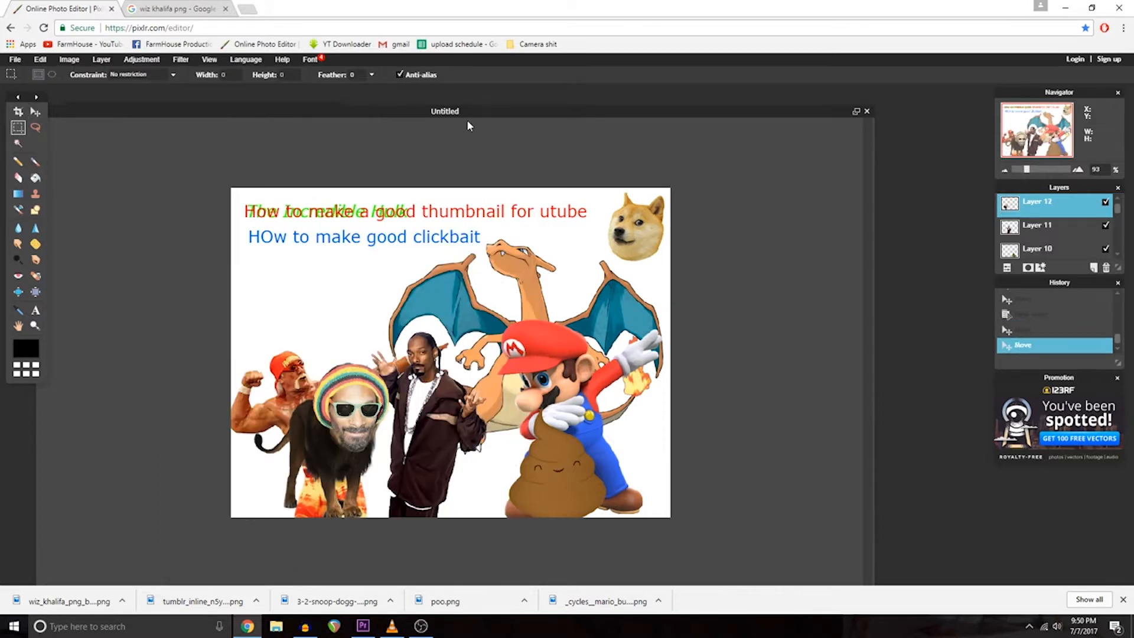
key(ctrl+v)
key(v)
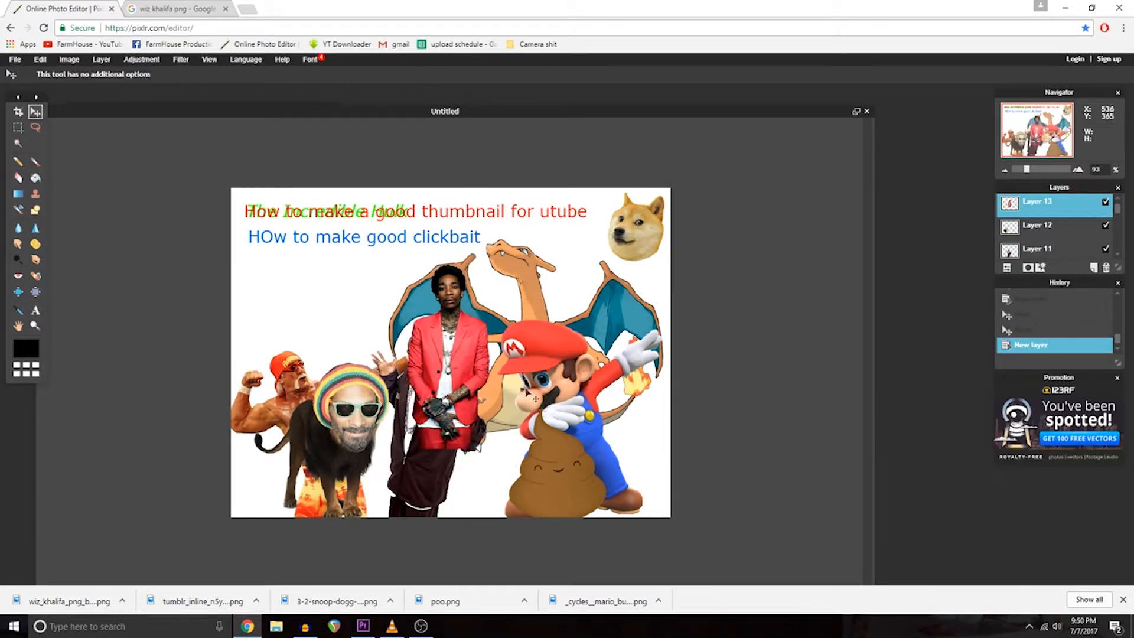
drag(449, 354, 480, 424)
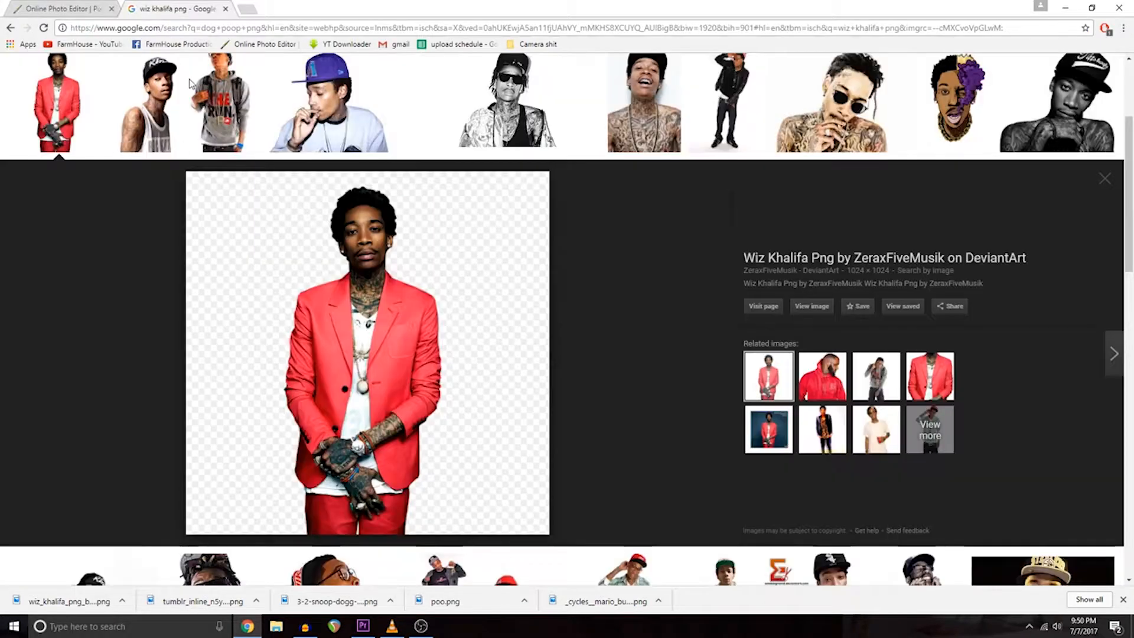
Step: Return to the Google tab and search images for "willie nelson png"
click(169, 8)
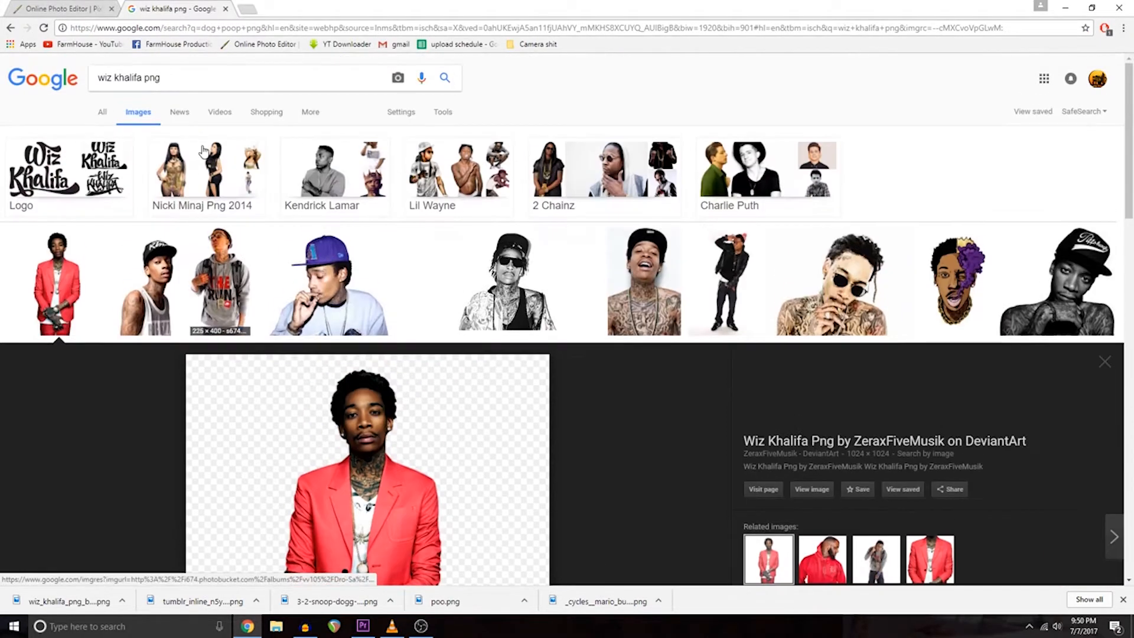
scroll(193, 177, up, 3)
key(ctrl+a)
text(wi)
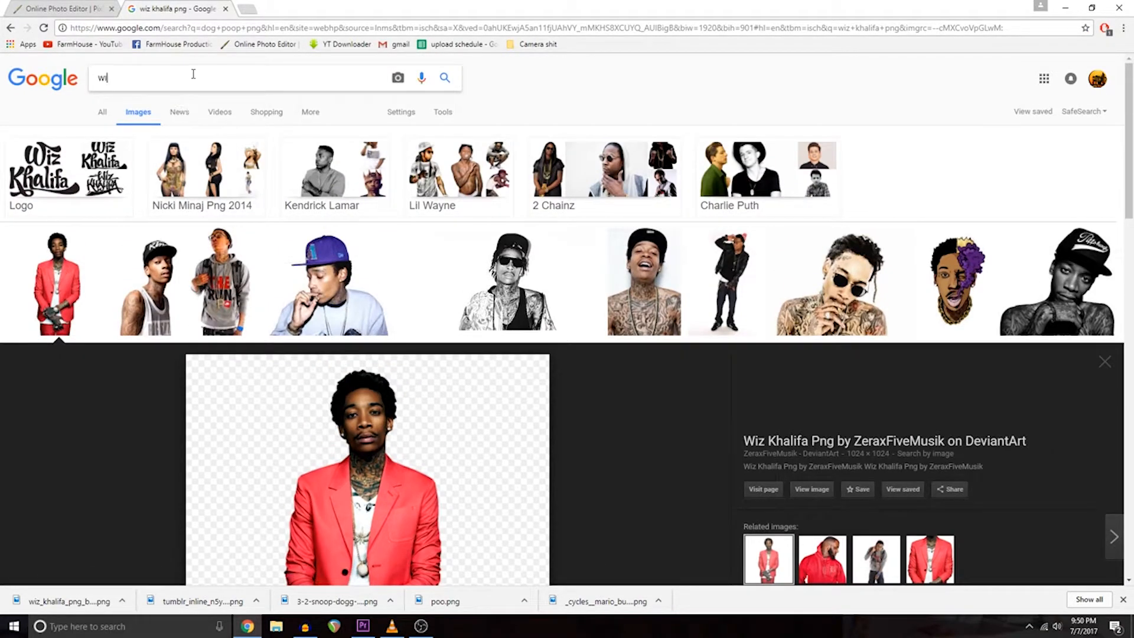
text(llie nelson png)
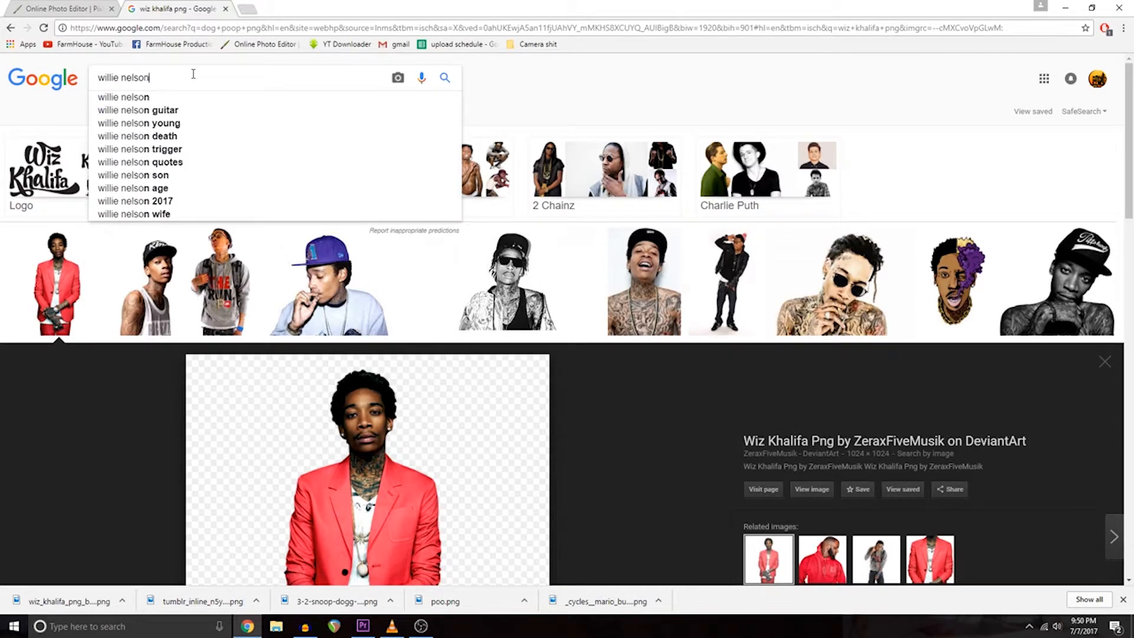
key(Return)
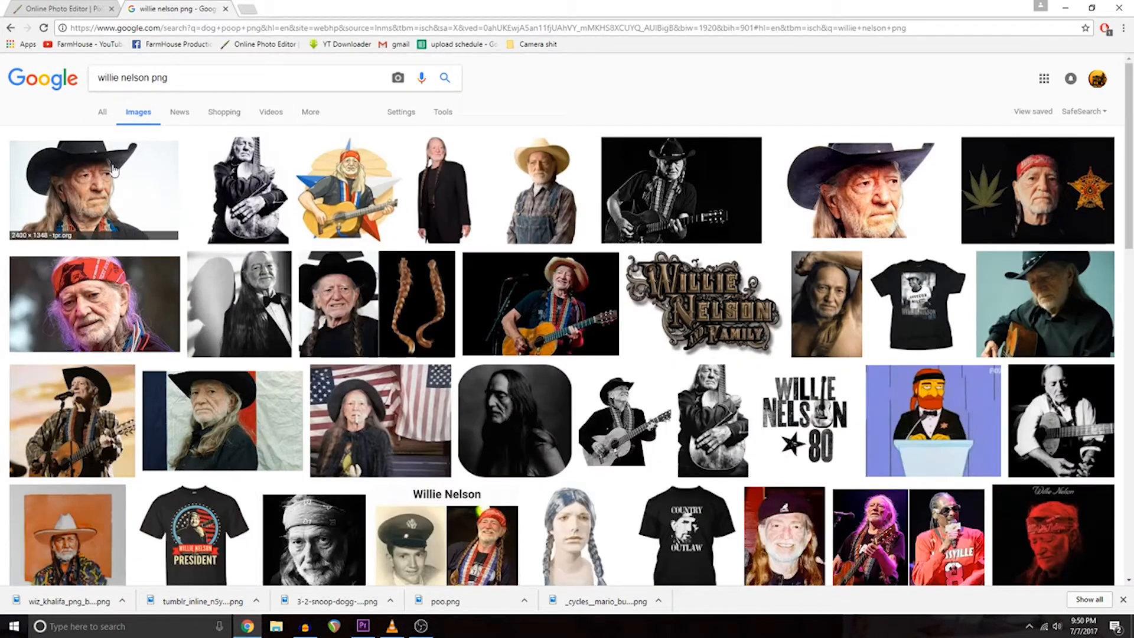
Step: Preview Willie Nelson results and save the straw hat and overalls cutout to Downloads as a PNG named unnamed
click(457, 184)
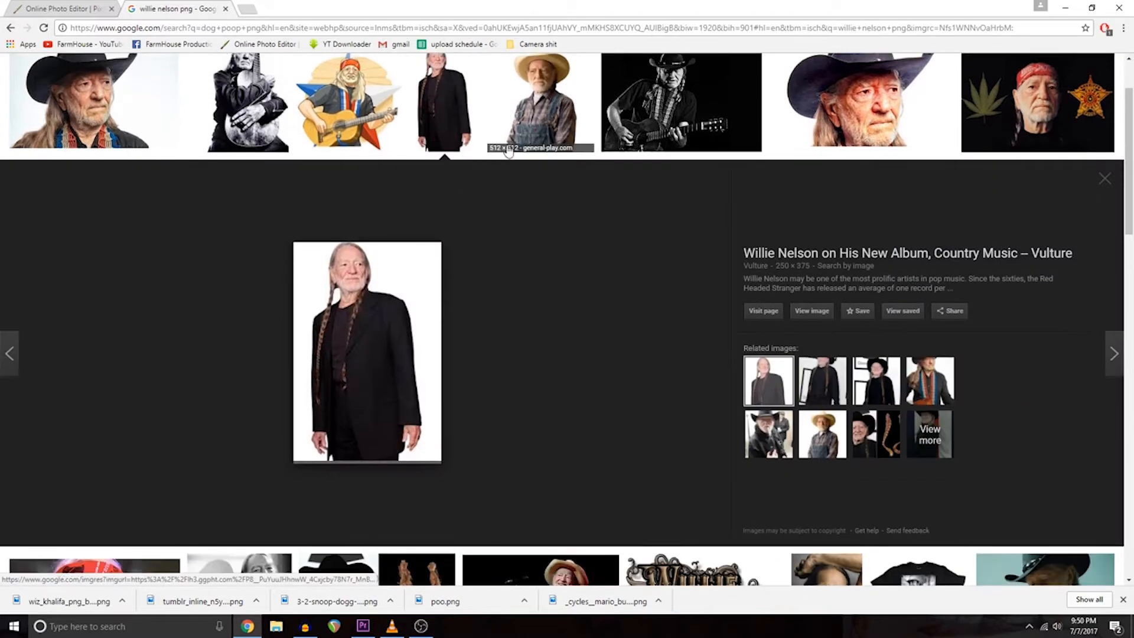
click(535, 127)
right_click(375, 317)
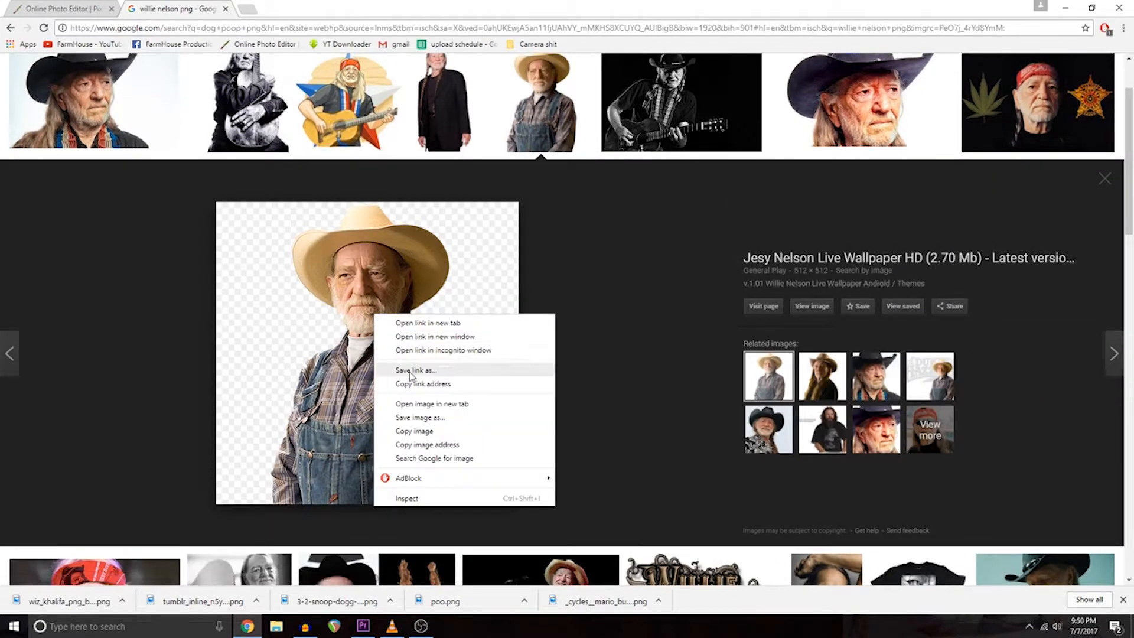
click(419, 417)
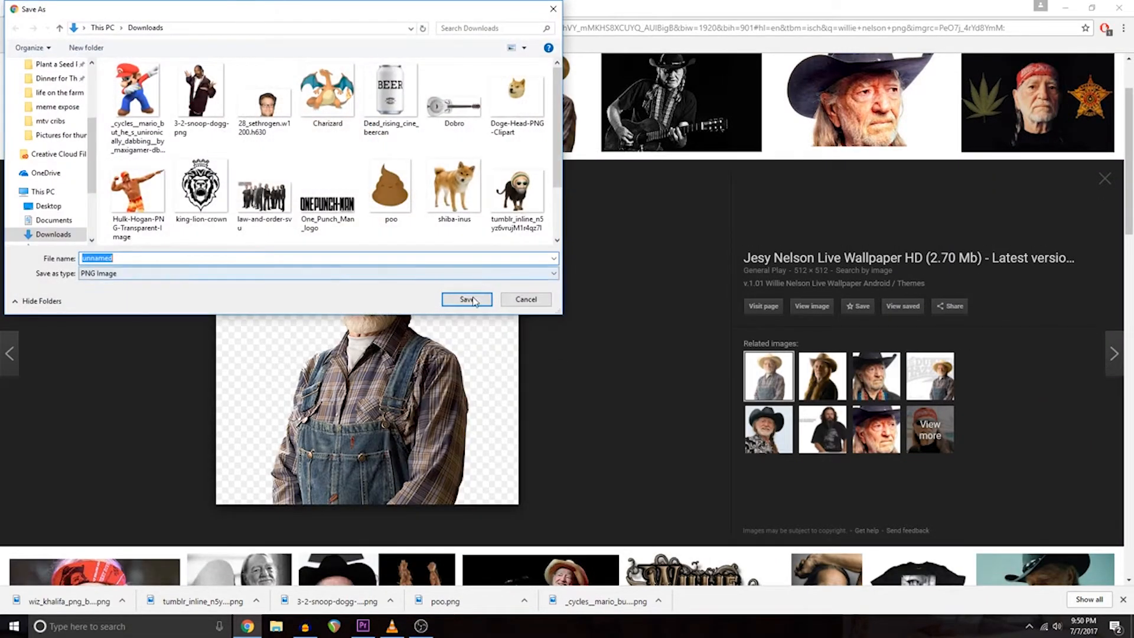
click(466, 298)
Step: Return to the Pixlr editor tab and open the saved unnamed image from Downloads
click(65, 4)
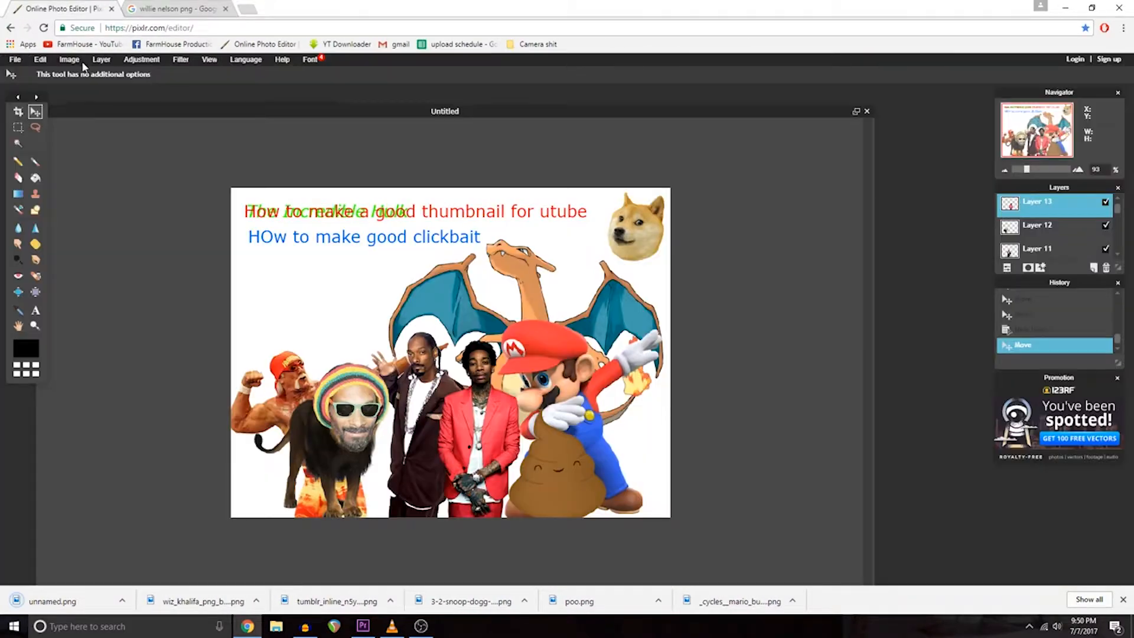
click(15, 59)
click(49, 87)
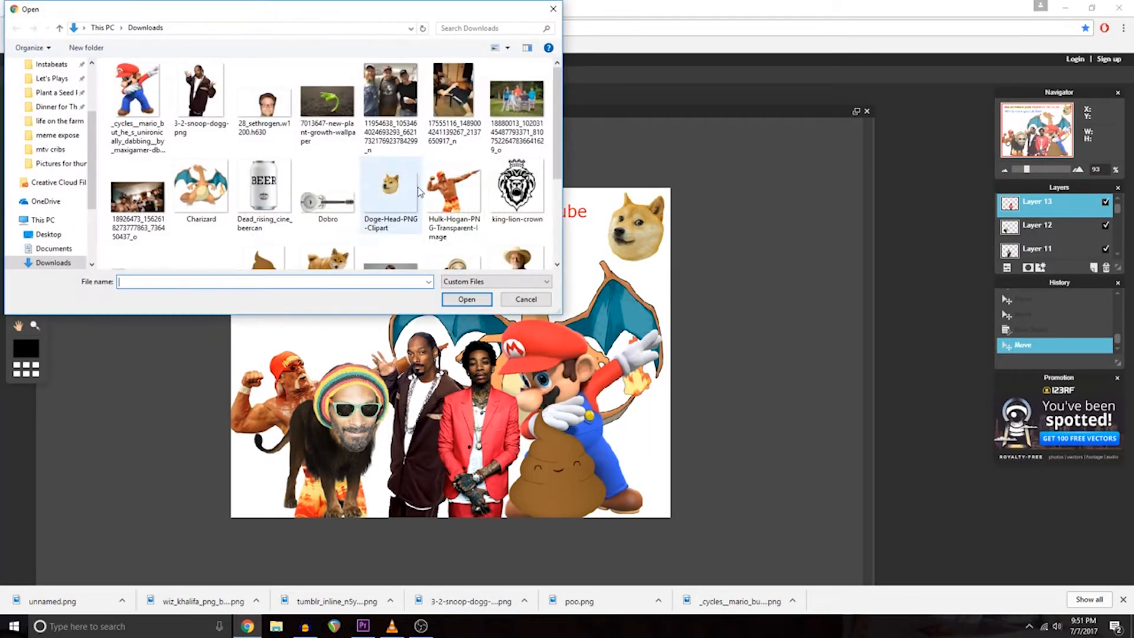
scroll(413, 177, down, 3)
click(517, 140)
click(466, 299)
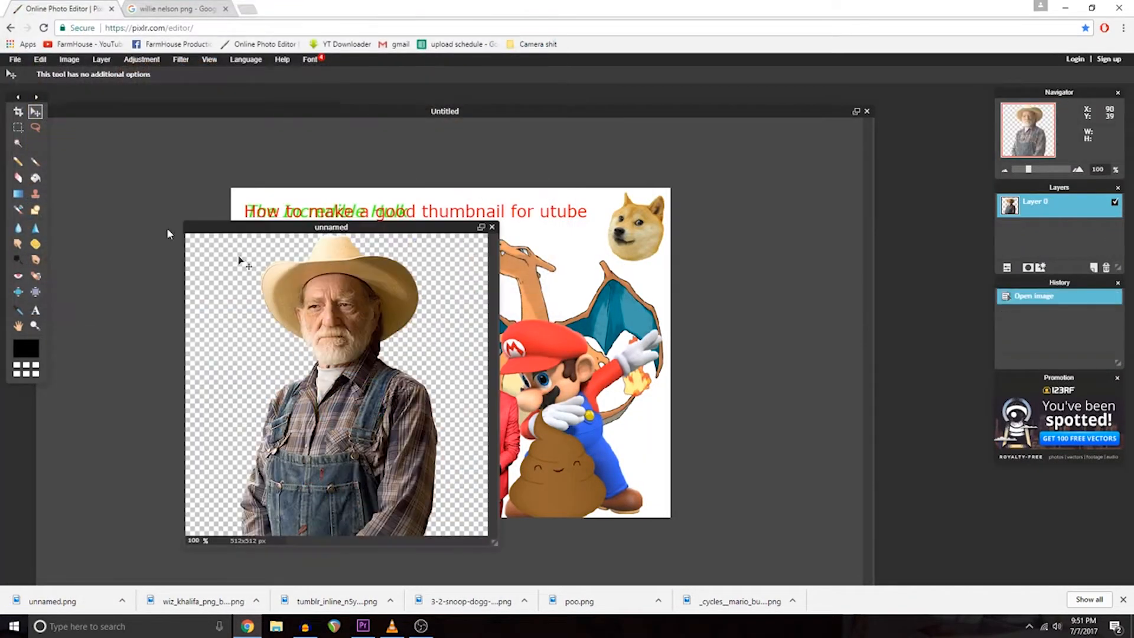
Step: Check the pixel dimensions of the Willie Nelson image
click(69, 59)
click(94, 84)
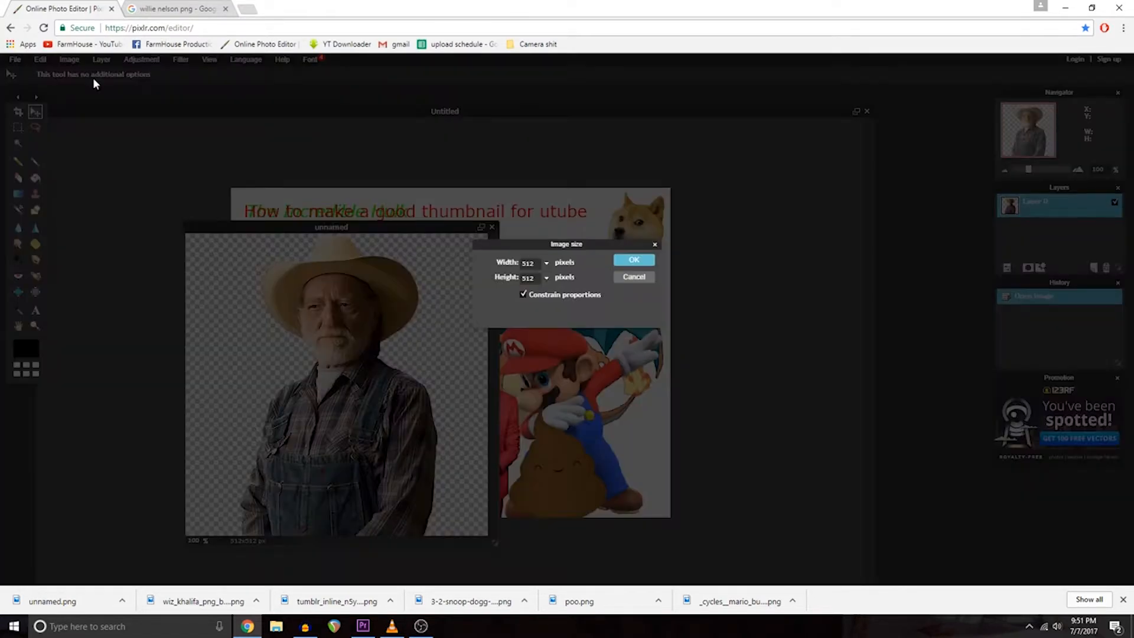
click(634, 260)
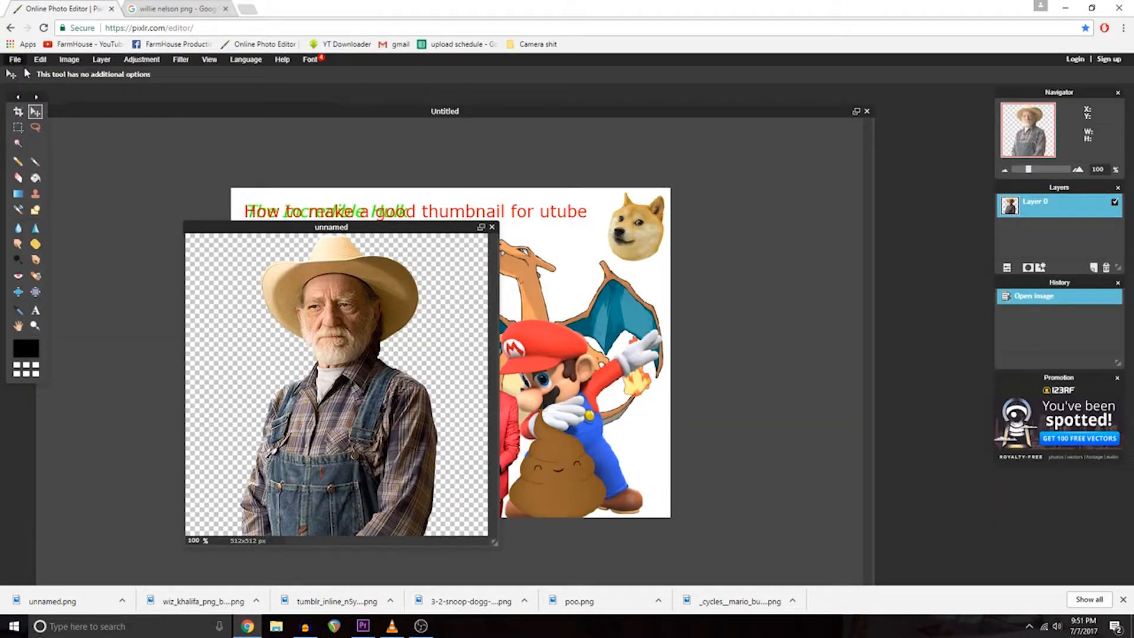
Step: Copy the entire Willie Nelson image into the Untitled thumbnail canvas and move it to the lower right corner, over Mario
click(20, 127)
right_click(232, 271)
click(252, 286)
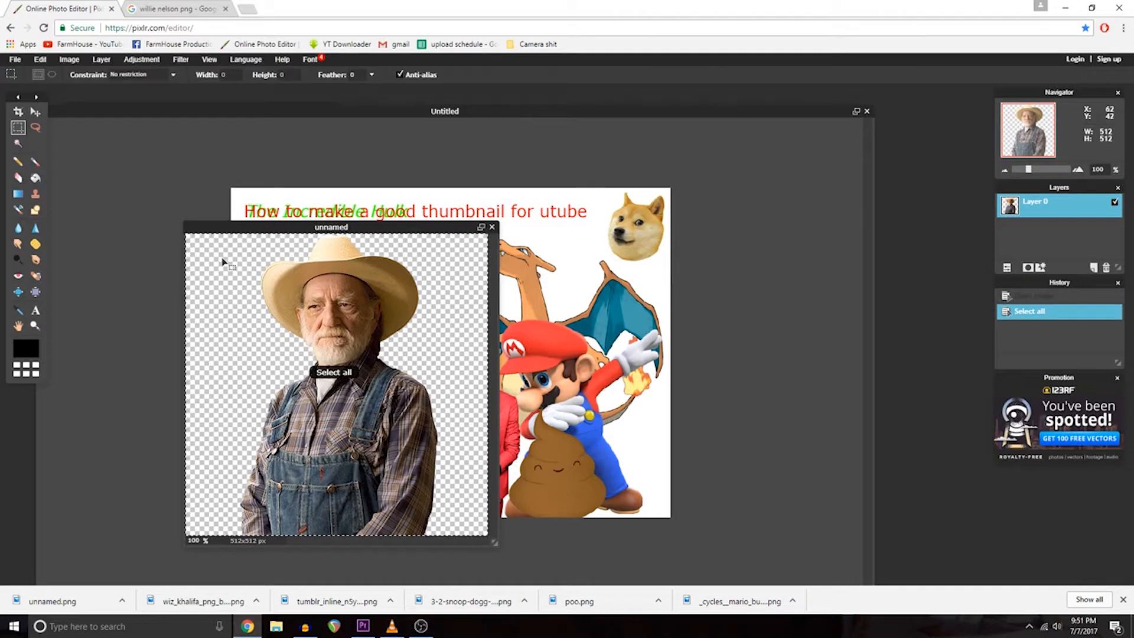
key(ctrl+c)
click(438, 126)
key(ctrl+v)
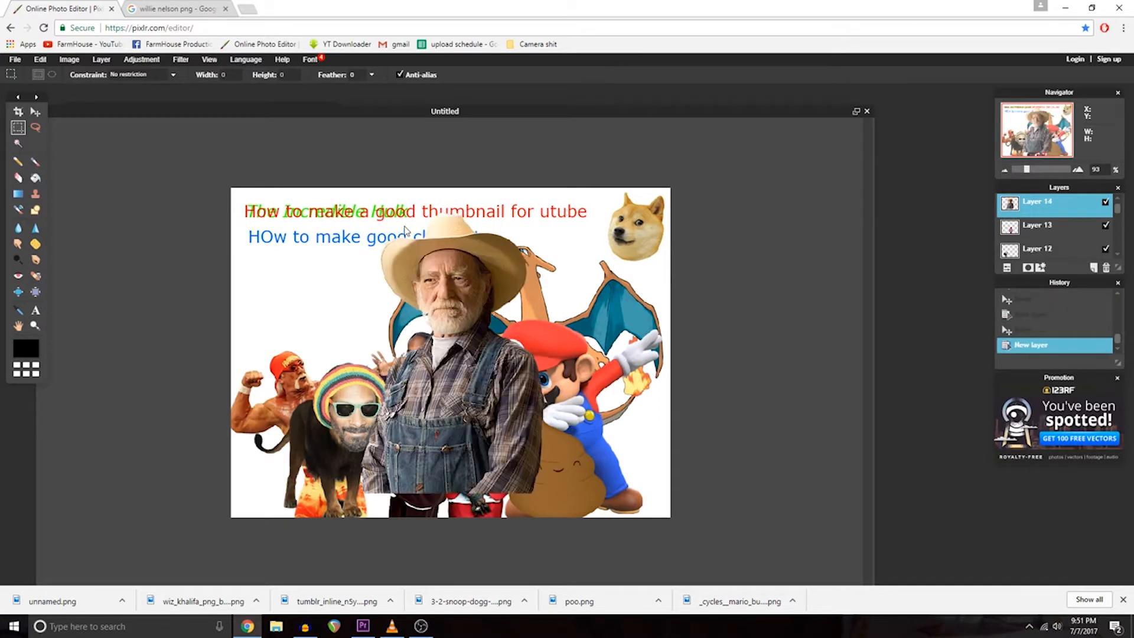
click(35, 112)
drag(491, 380, 667, 416)
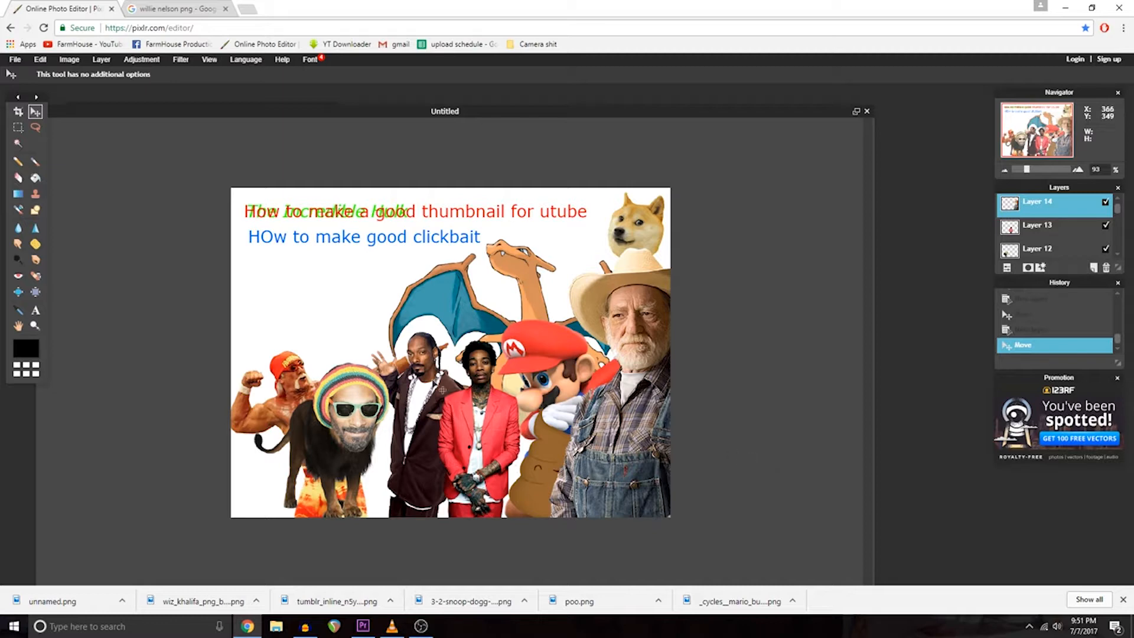
Step: Add black Verdana text below the blue title reading "Gang of clickbait", "1000 views" and "100000 views", separated by blank lines
click(36, 310)
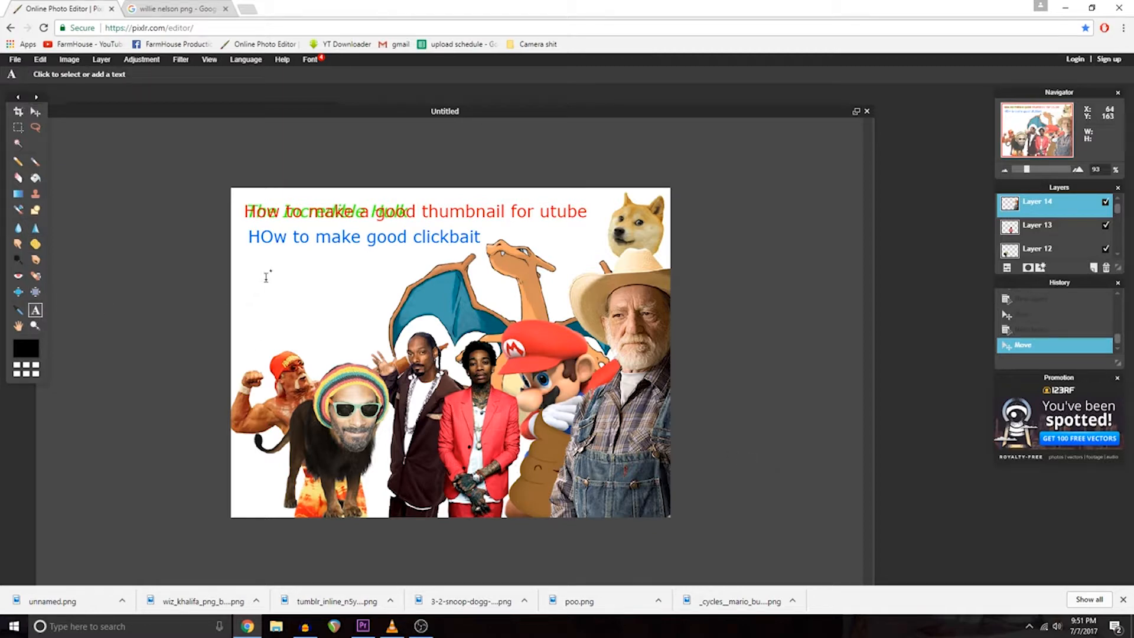
click(252, 261)
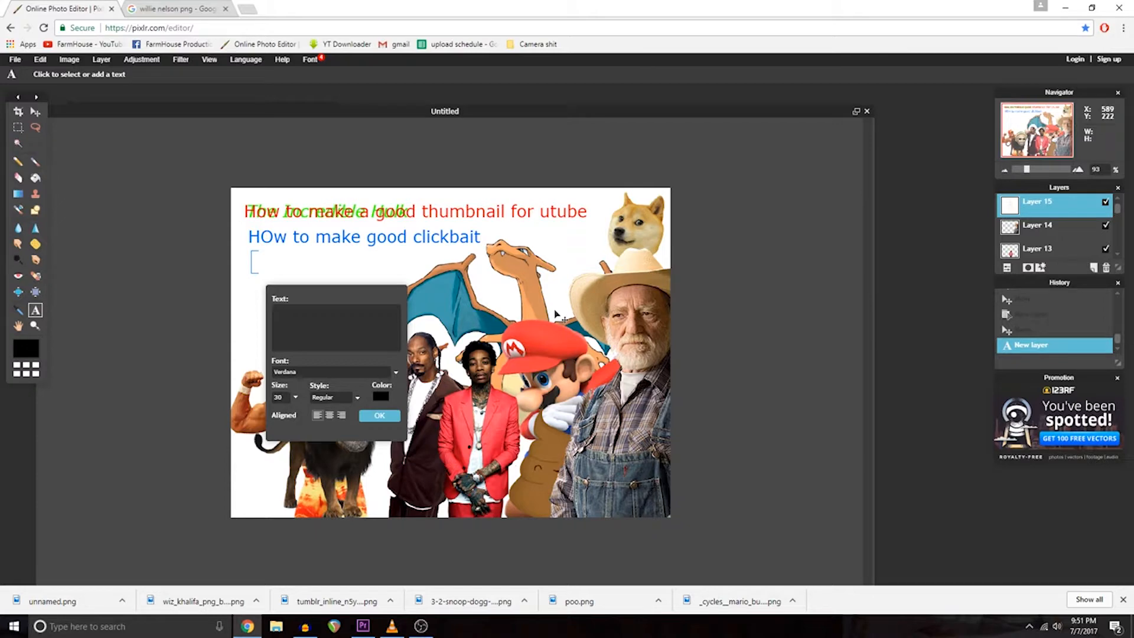
text(Gang of click)
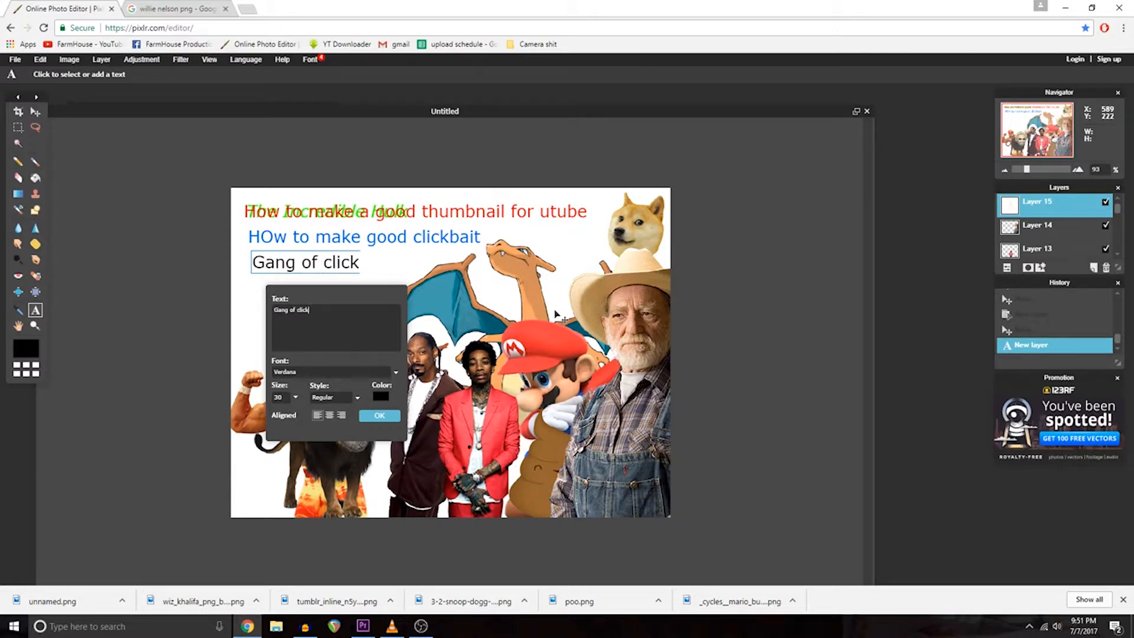
text(bait)
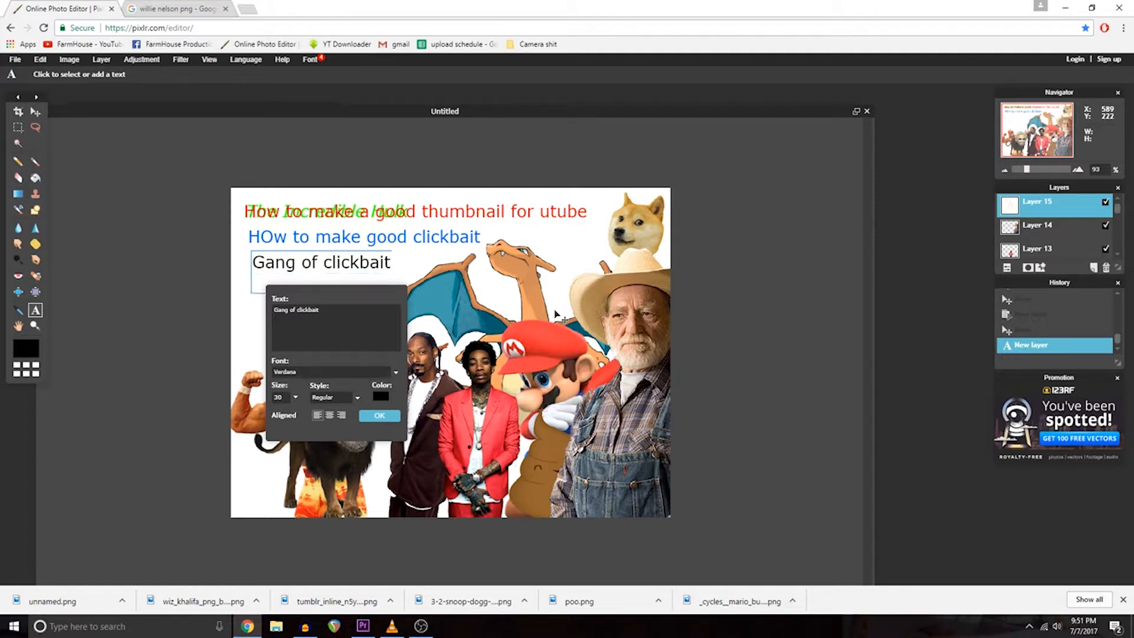
text(10)
text(10)
click(379, 415)
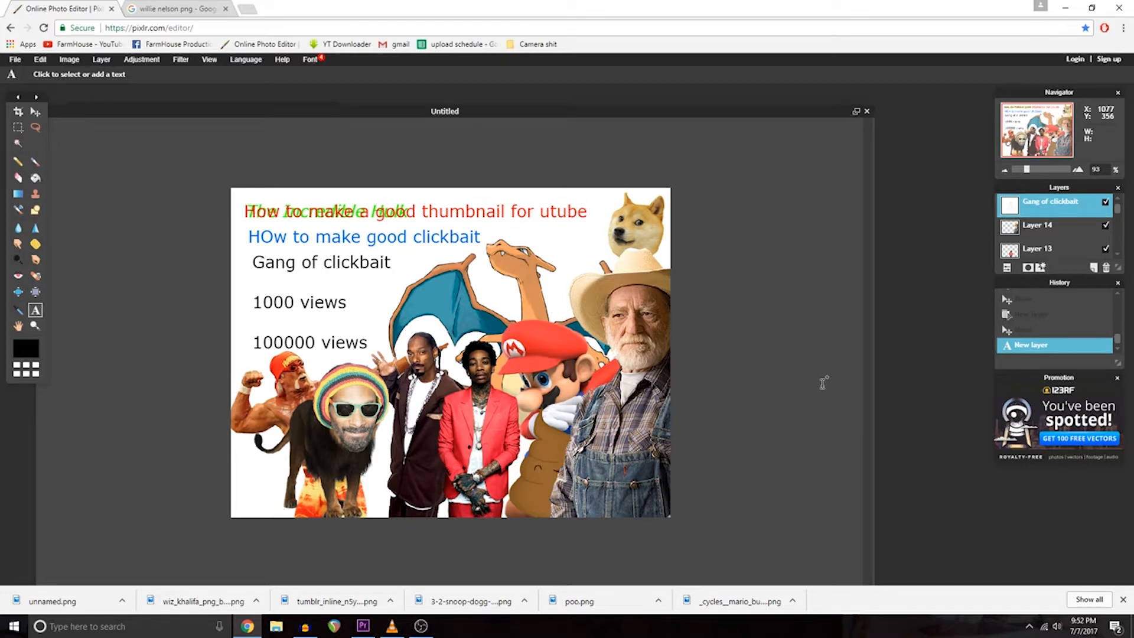
Step: Append the line "lets collab pls" to the black text block and move the block higher on the canvas
click(252, 279)
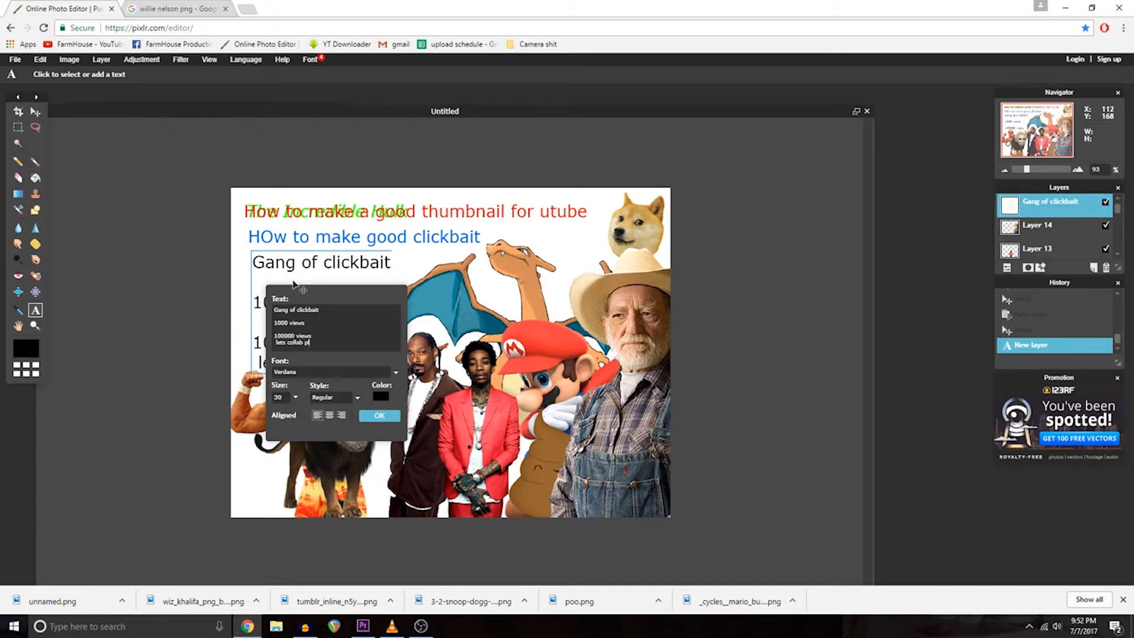
click(379, 415)
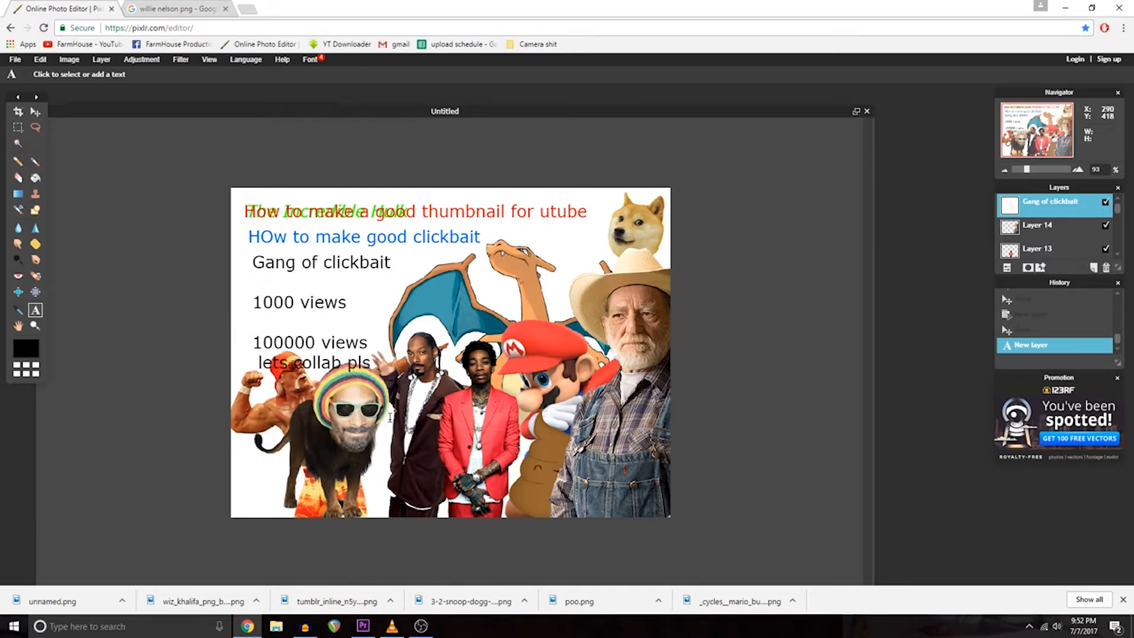
click(35, 111)
drag(303, 312, 302, 278)
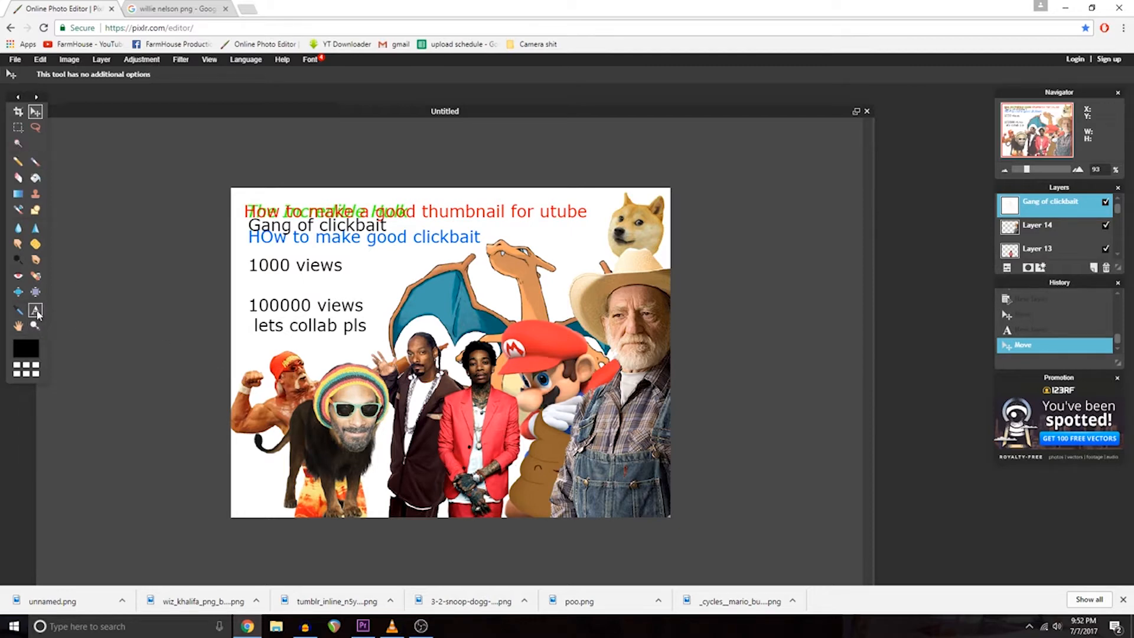
Step: Edit the black text block to read "1000 views at least" and insert a "$45 dollars" line above "100000 views"
click(36, 311)
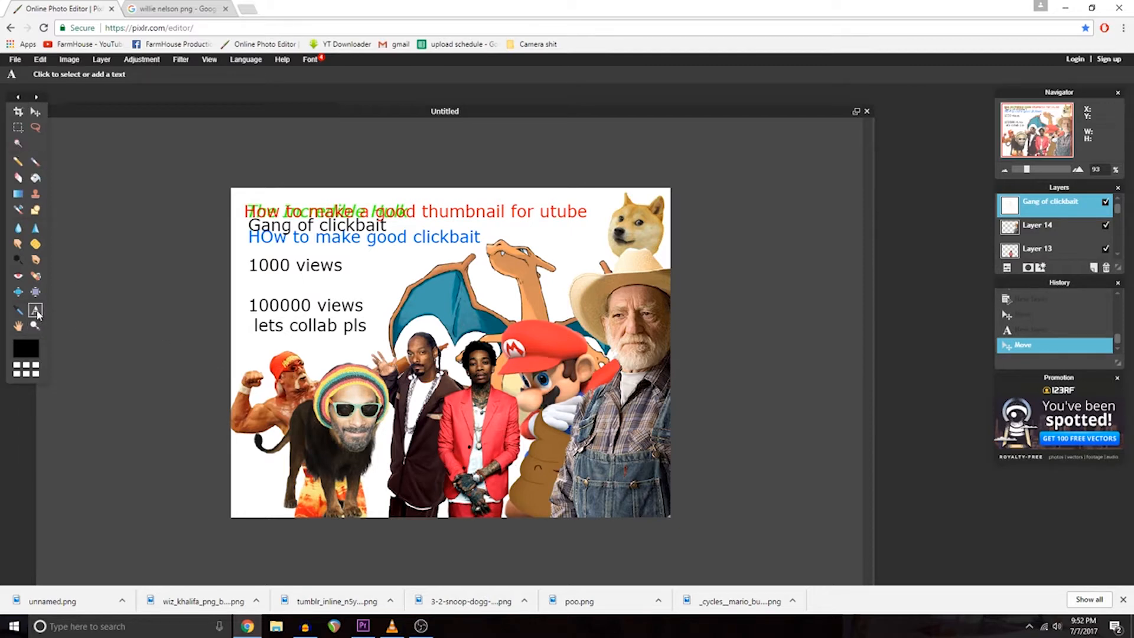
click(253, 260)
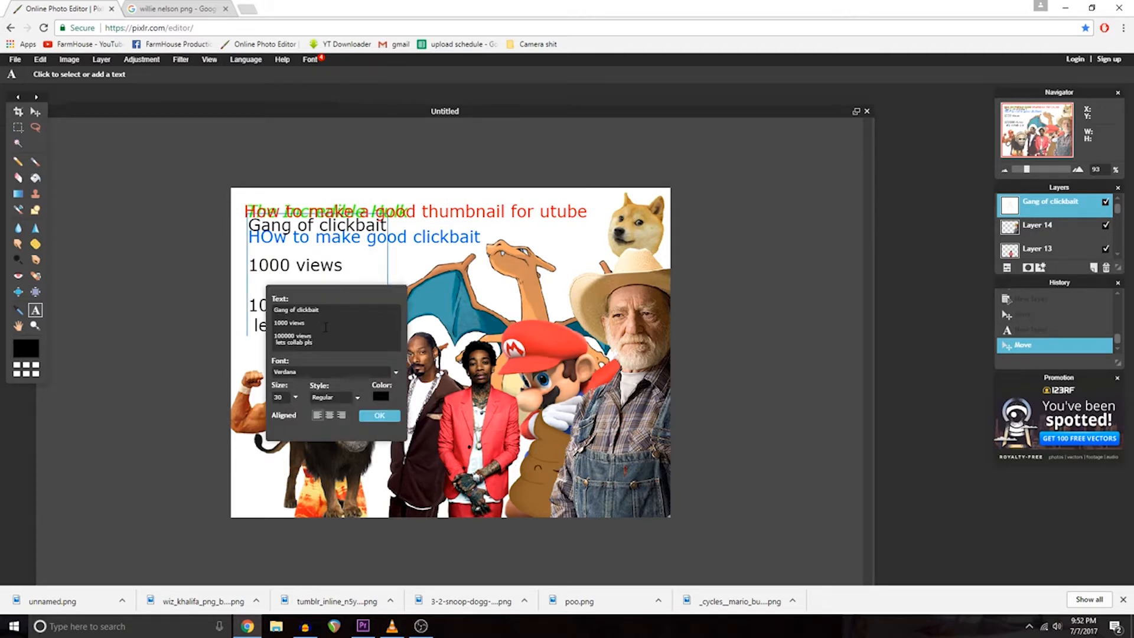
text(at least)
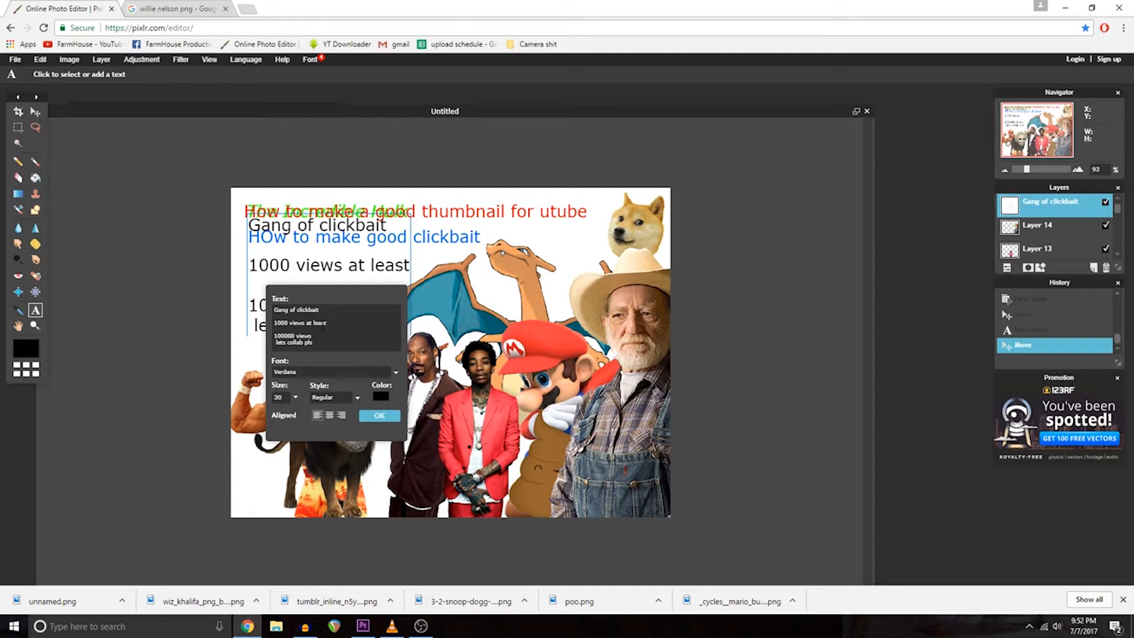
key(Return)
key(Return)
text($45 dollars)
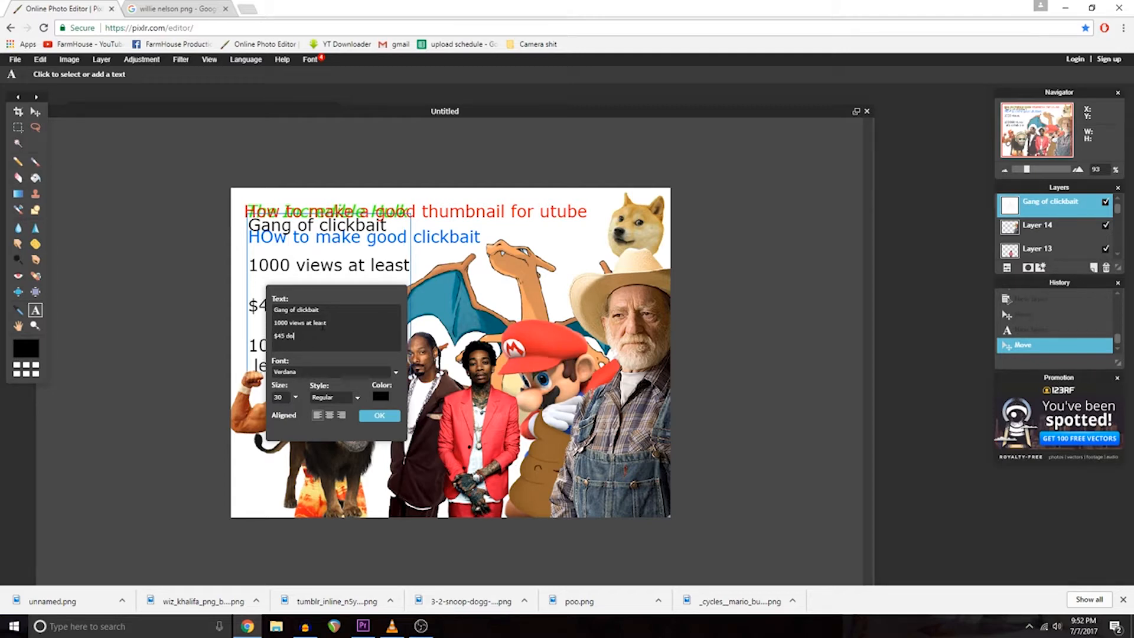
click(382, 419)
Step: Shift the black text block slightly up and left on the canvas, and close the browser's downloads bar
click(346, 347)
mouse_move(334, 290)
mouse_down()
mouse_move(506, 281)
mouse_move(344, 287)
mouse_move(345, 265)
mouse_move(347, 298)
mouse_up()
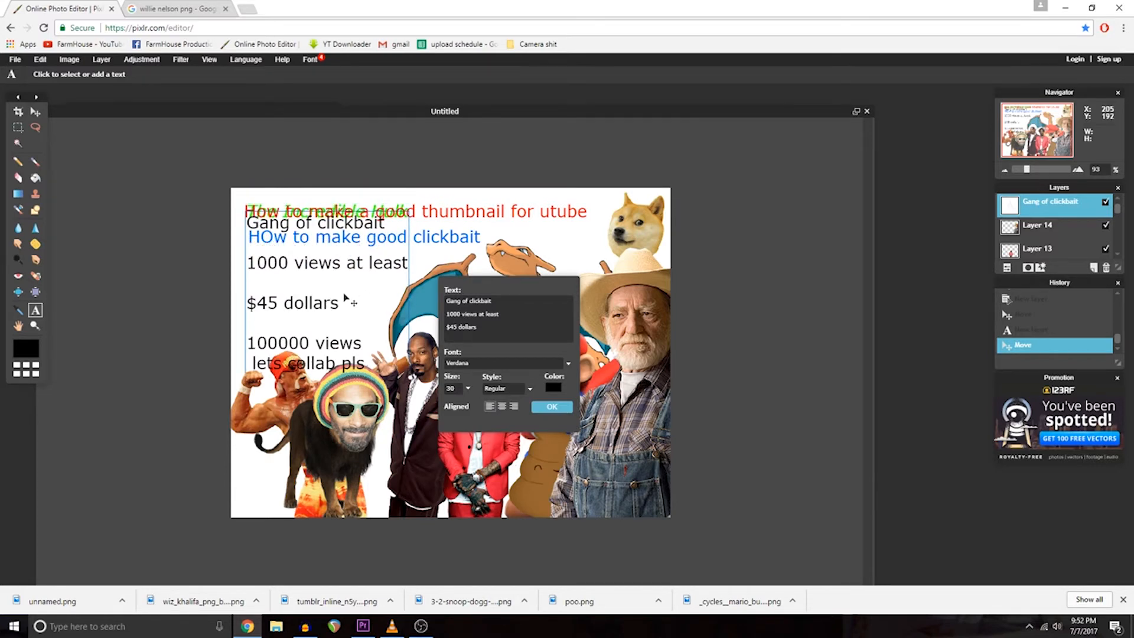
click(551, 407)
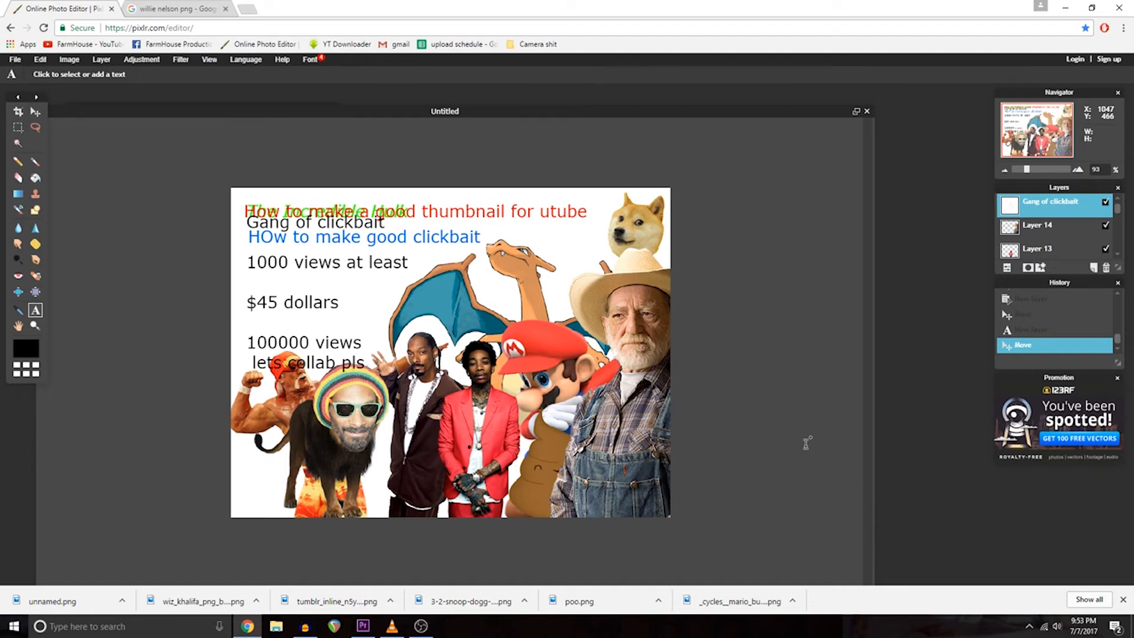
click(1123, 599)
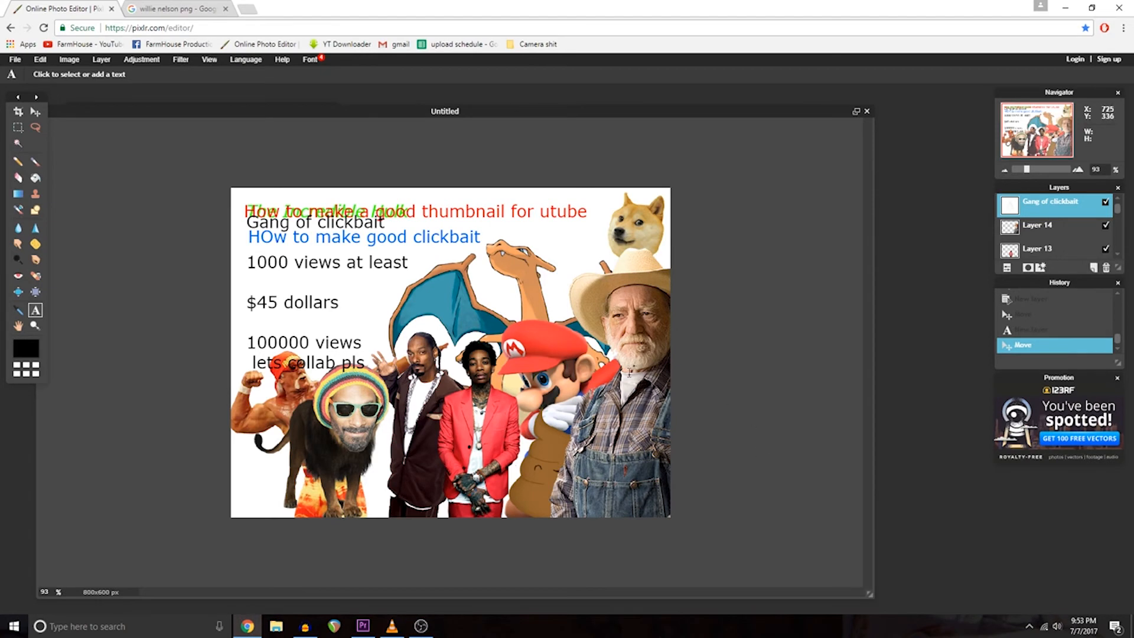